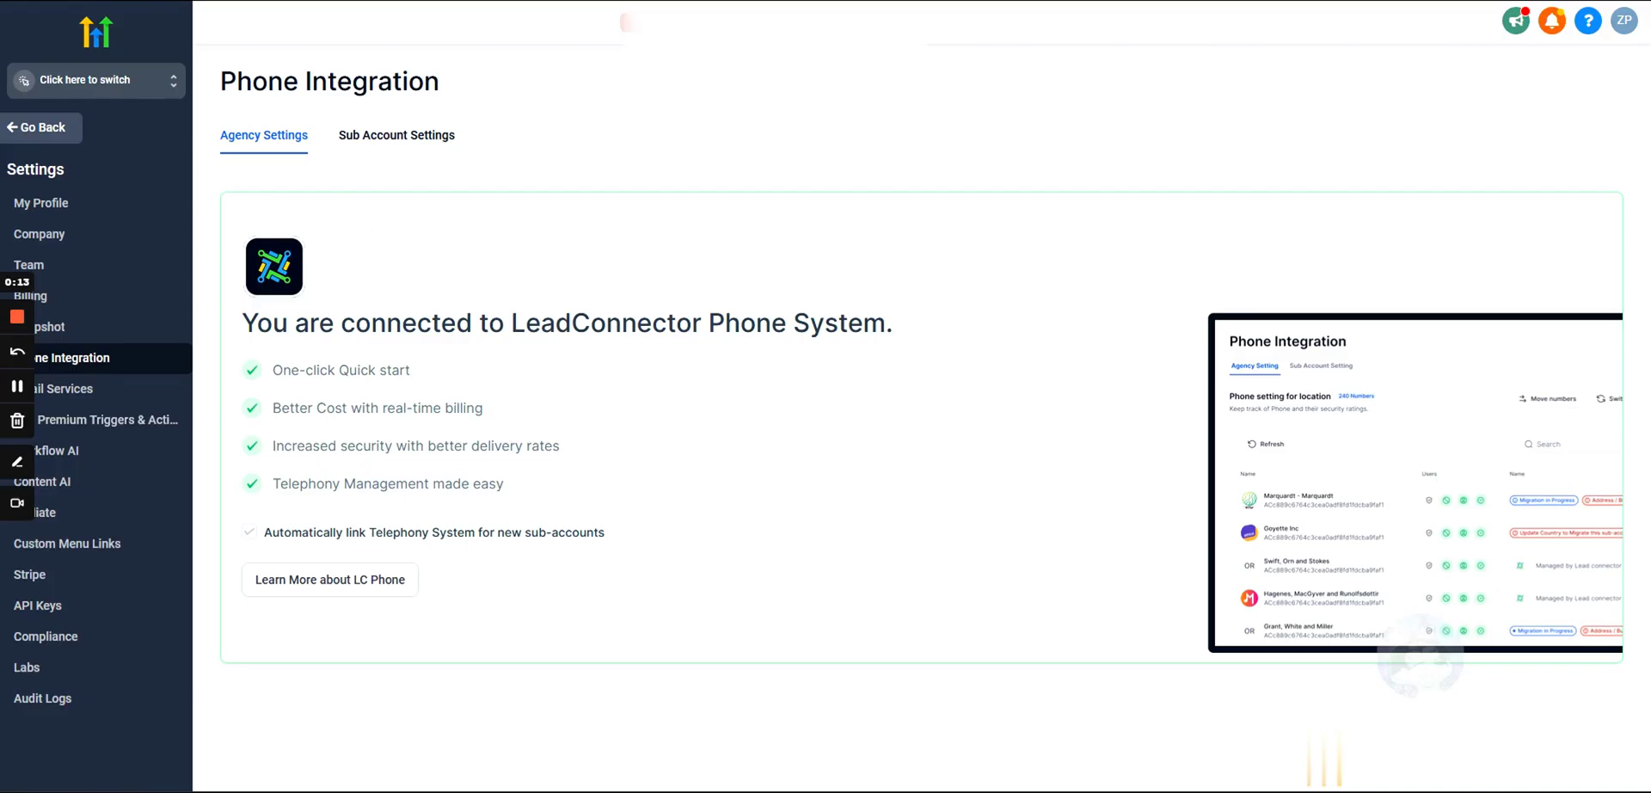
Step: Review the LeadConnector connection message, then go to the agency's phone integration settings
mouse_move(512, 323)
mouse_down()
mouse_move(886, 323)
mouse_move(511, 324)
mouse_up()
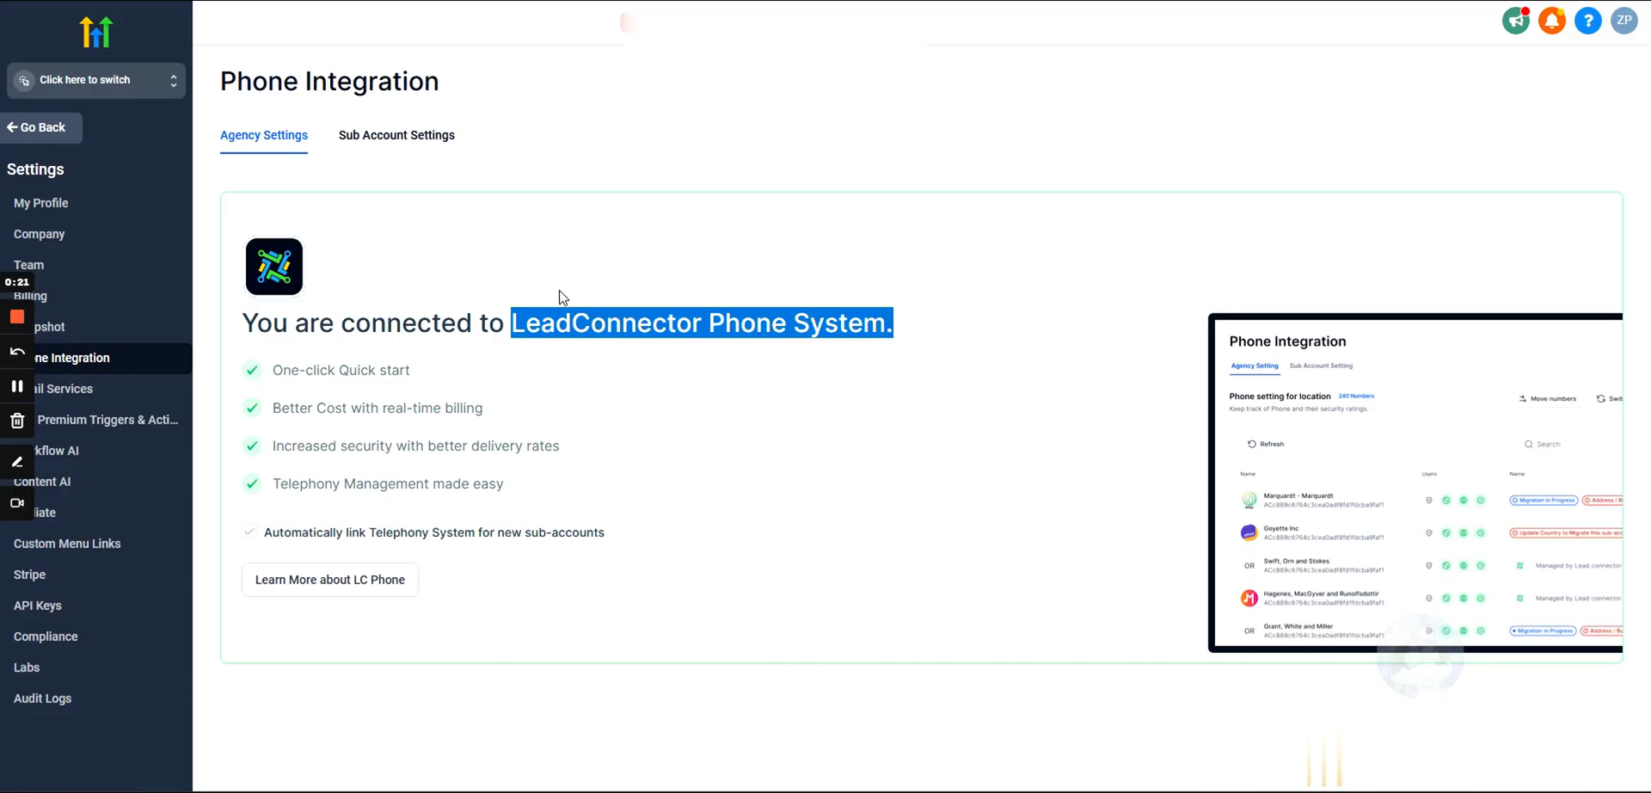
drag(932, 332, 244, 323)
click(323, 284)
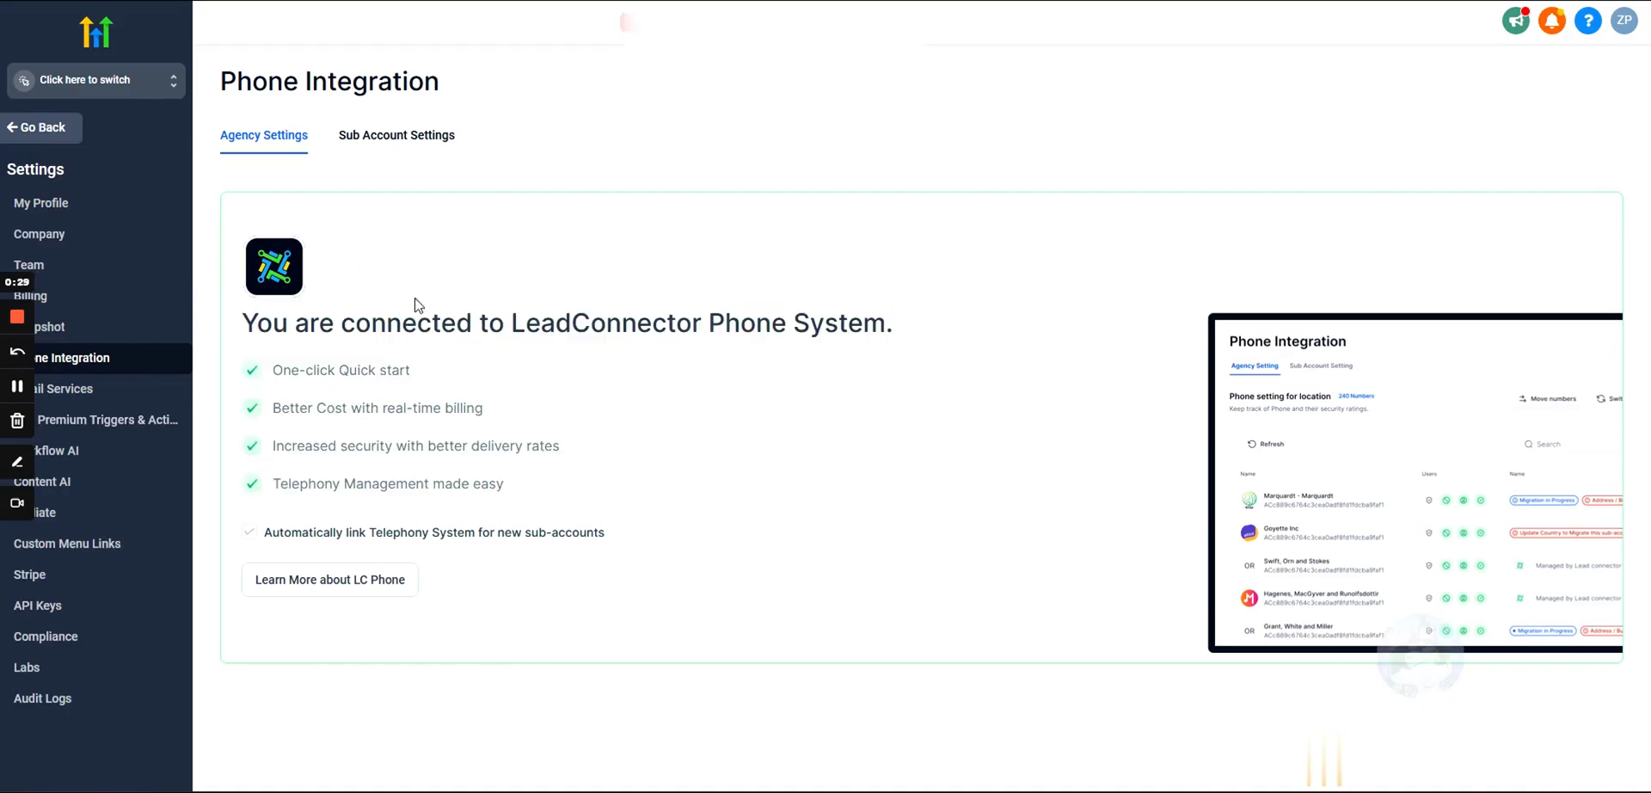
click(100, 84)
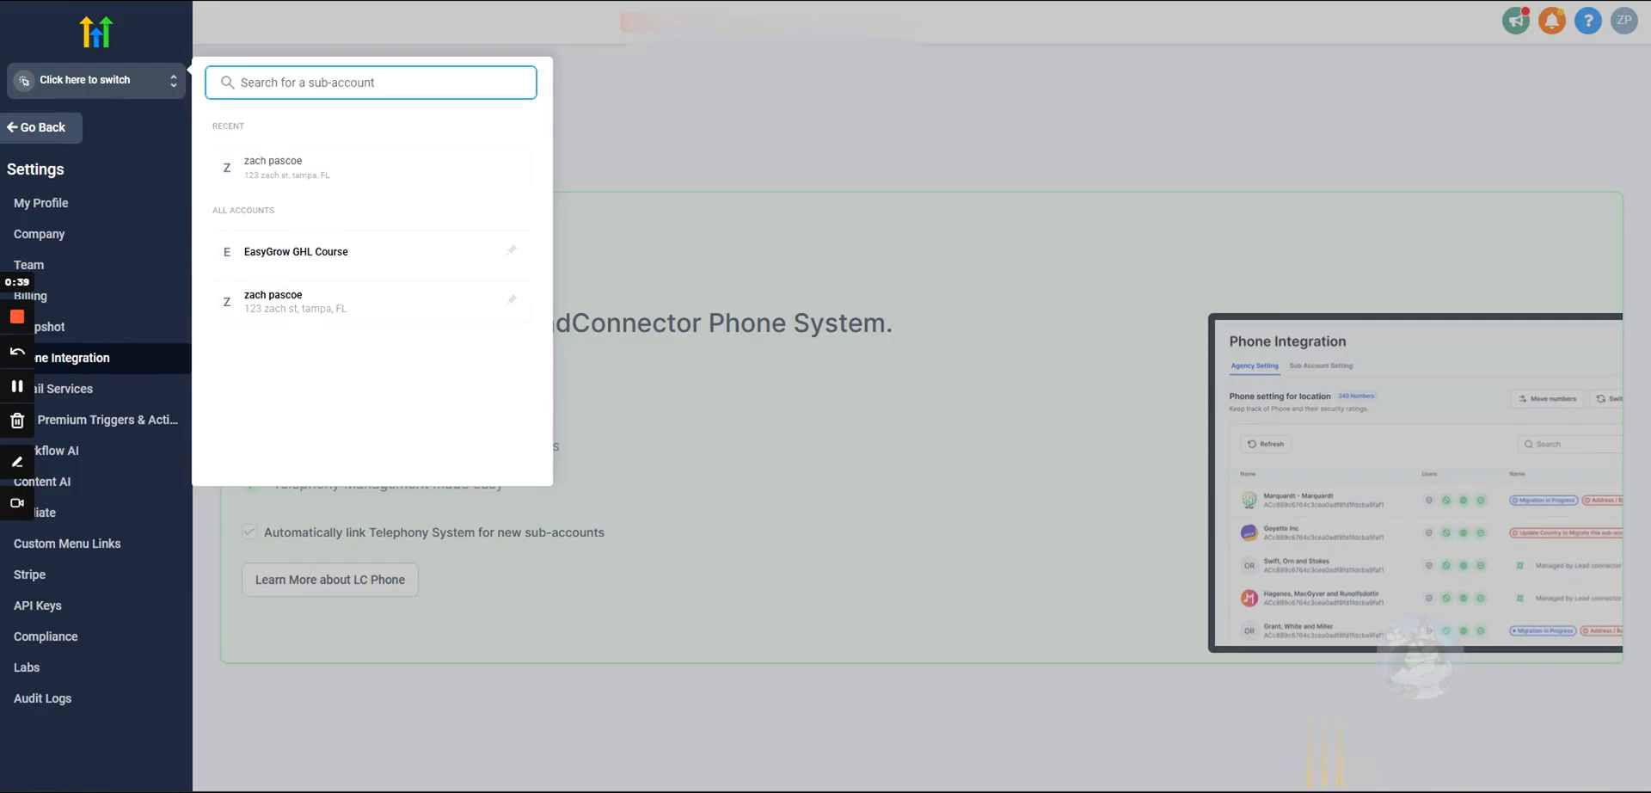
click(52, 134)
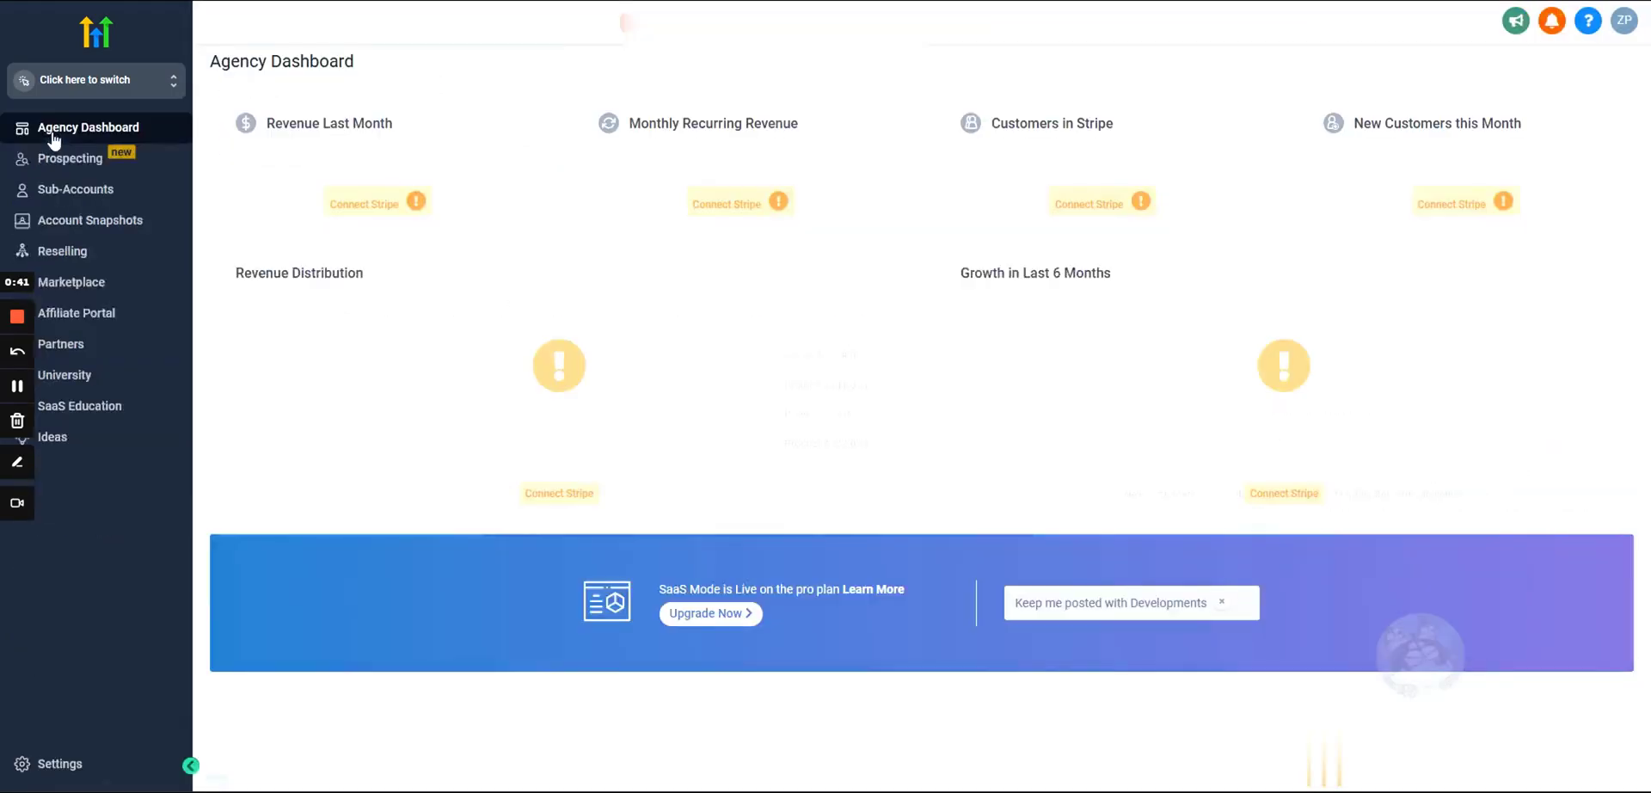
click(77, 764)
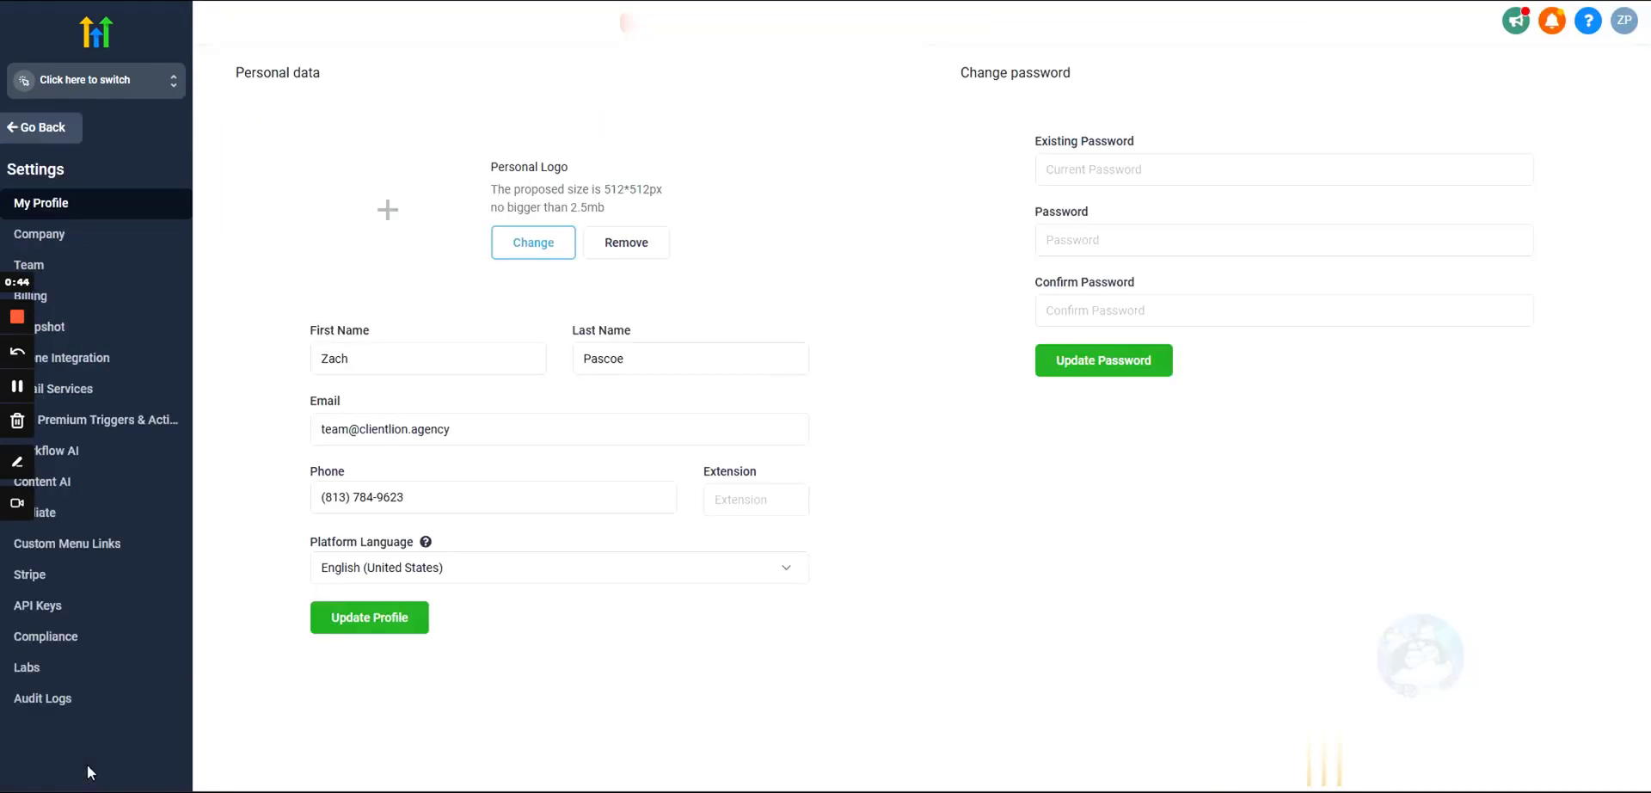
click(101, 358)
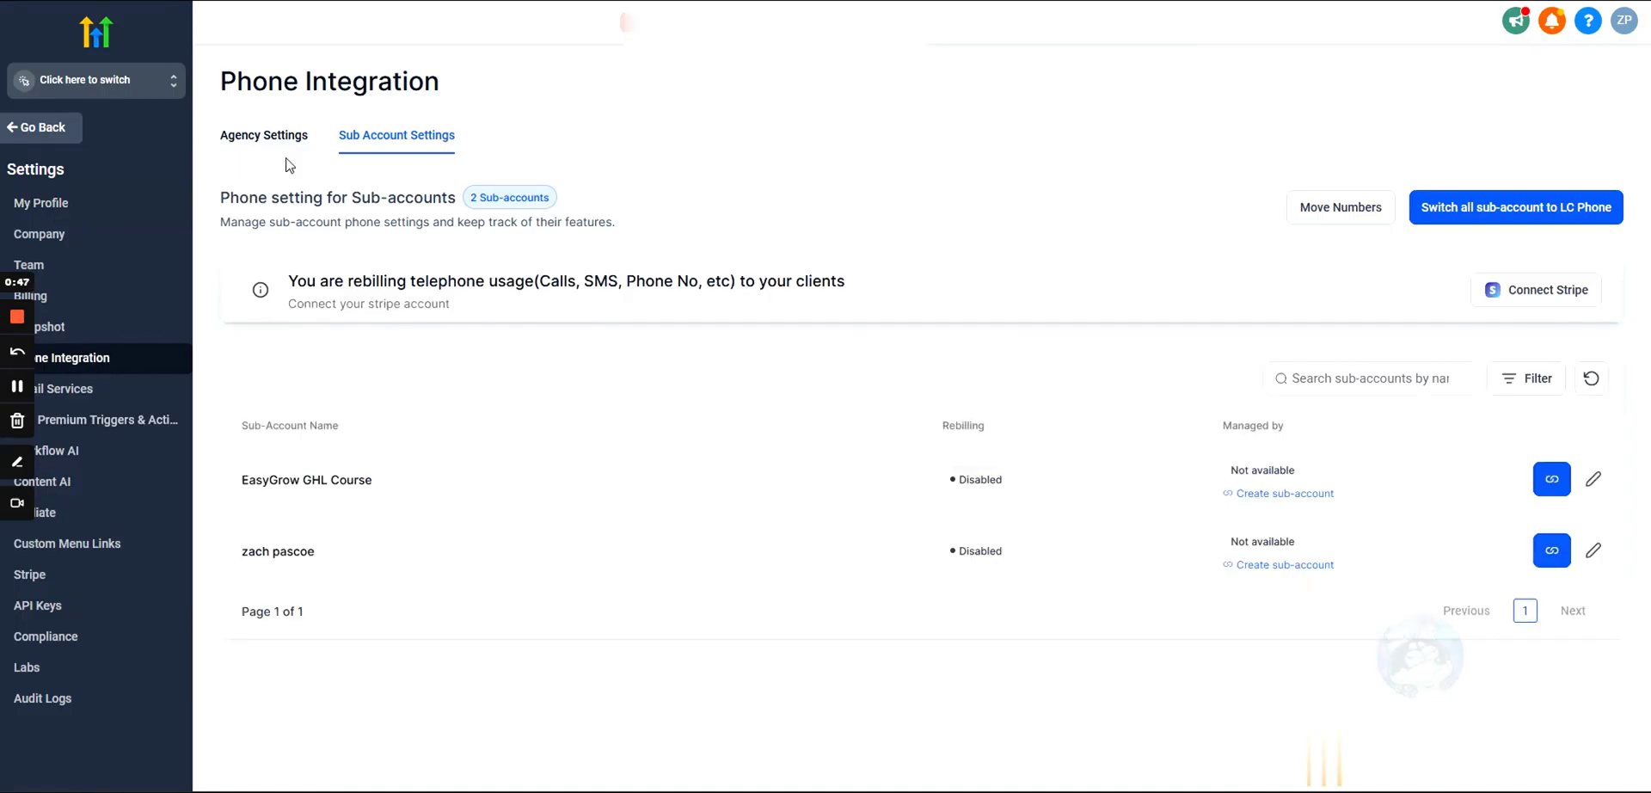
click(272, 137)
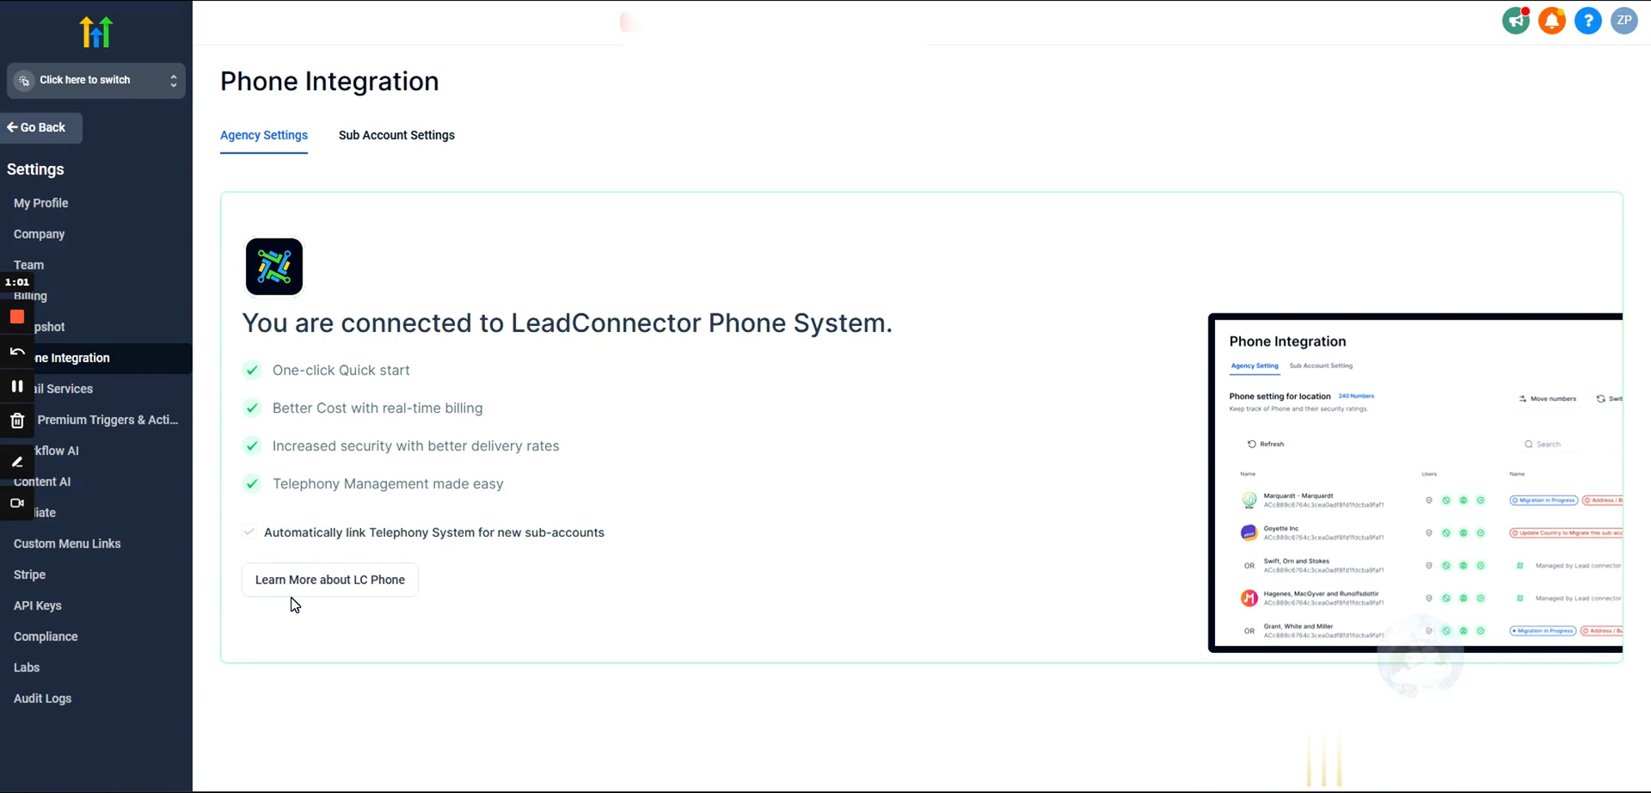
Step: Link EasyGrow GHL Course and the second sub-account to LC Phone, returning to Agency Settings
click(372, 145)
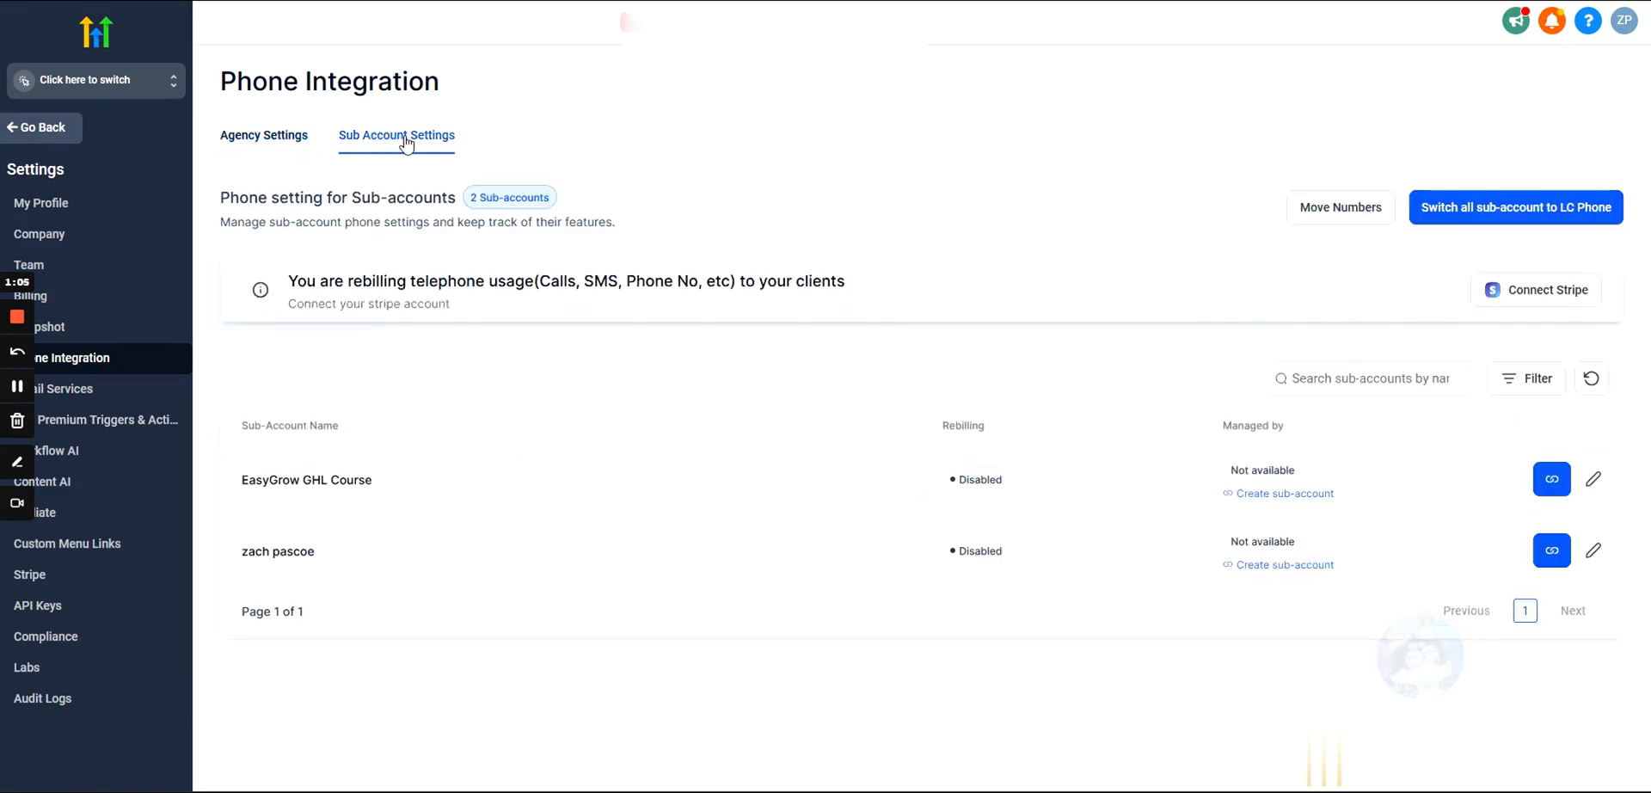
click(1550, 488)
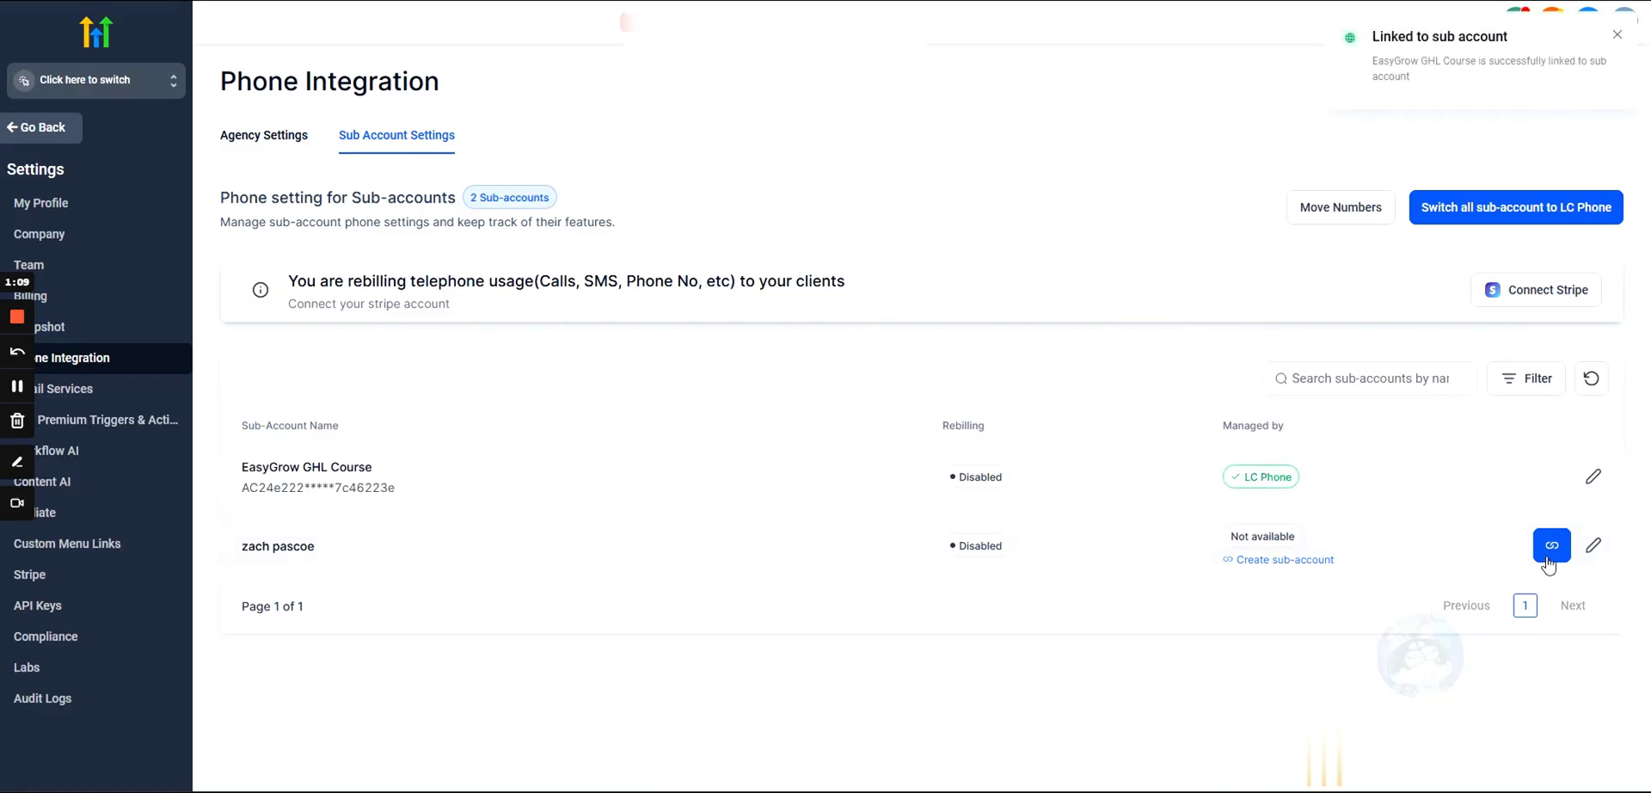
click(1542, 544)
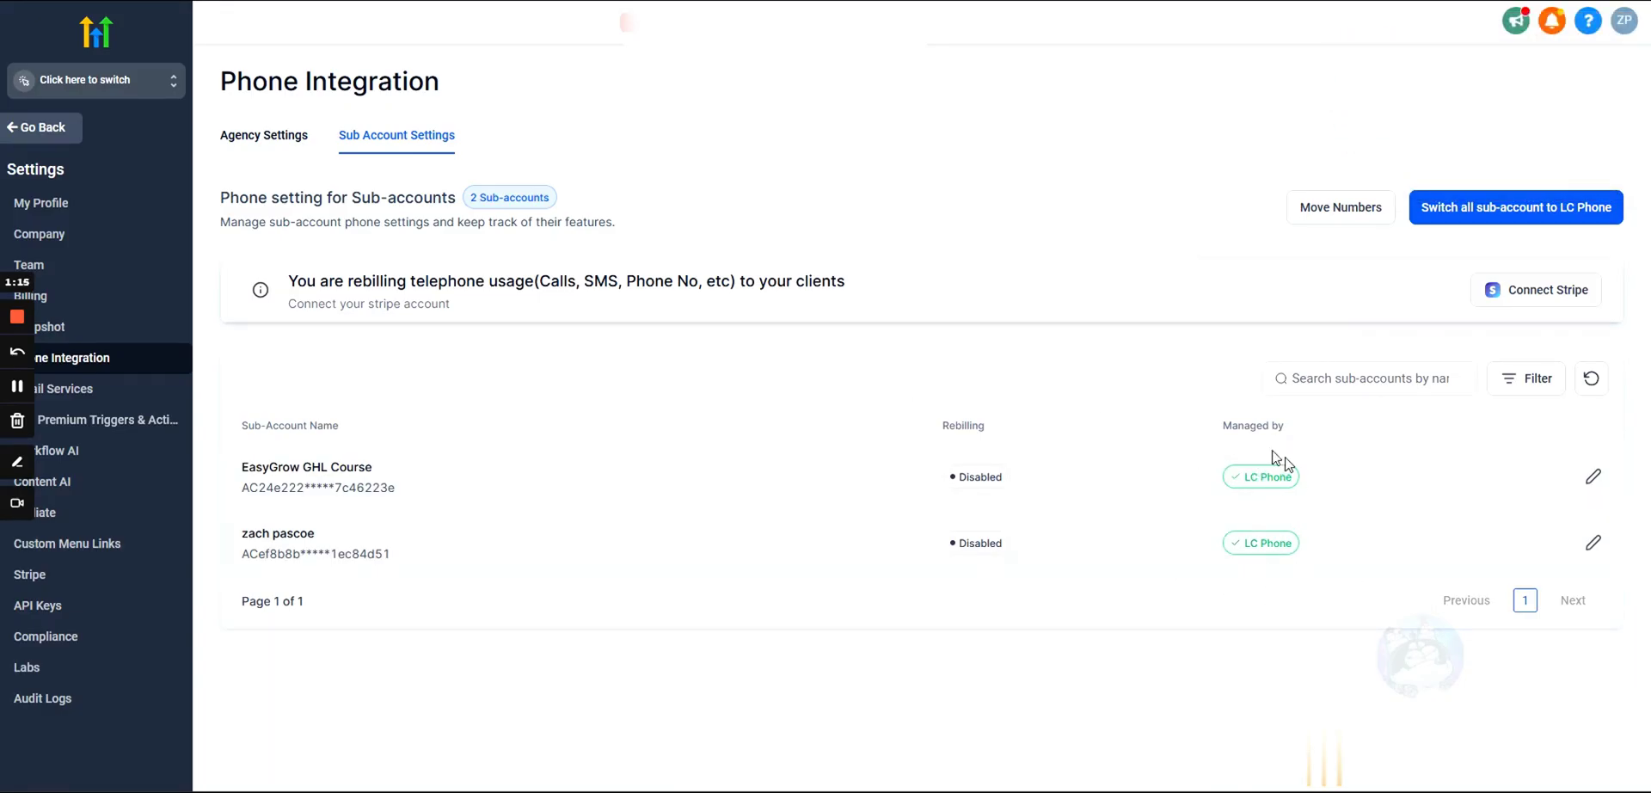
drag(241, 466, 509, 557)
drag(1231, 478, 1304, 557)
click(1269, 528)
click(265, 147)
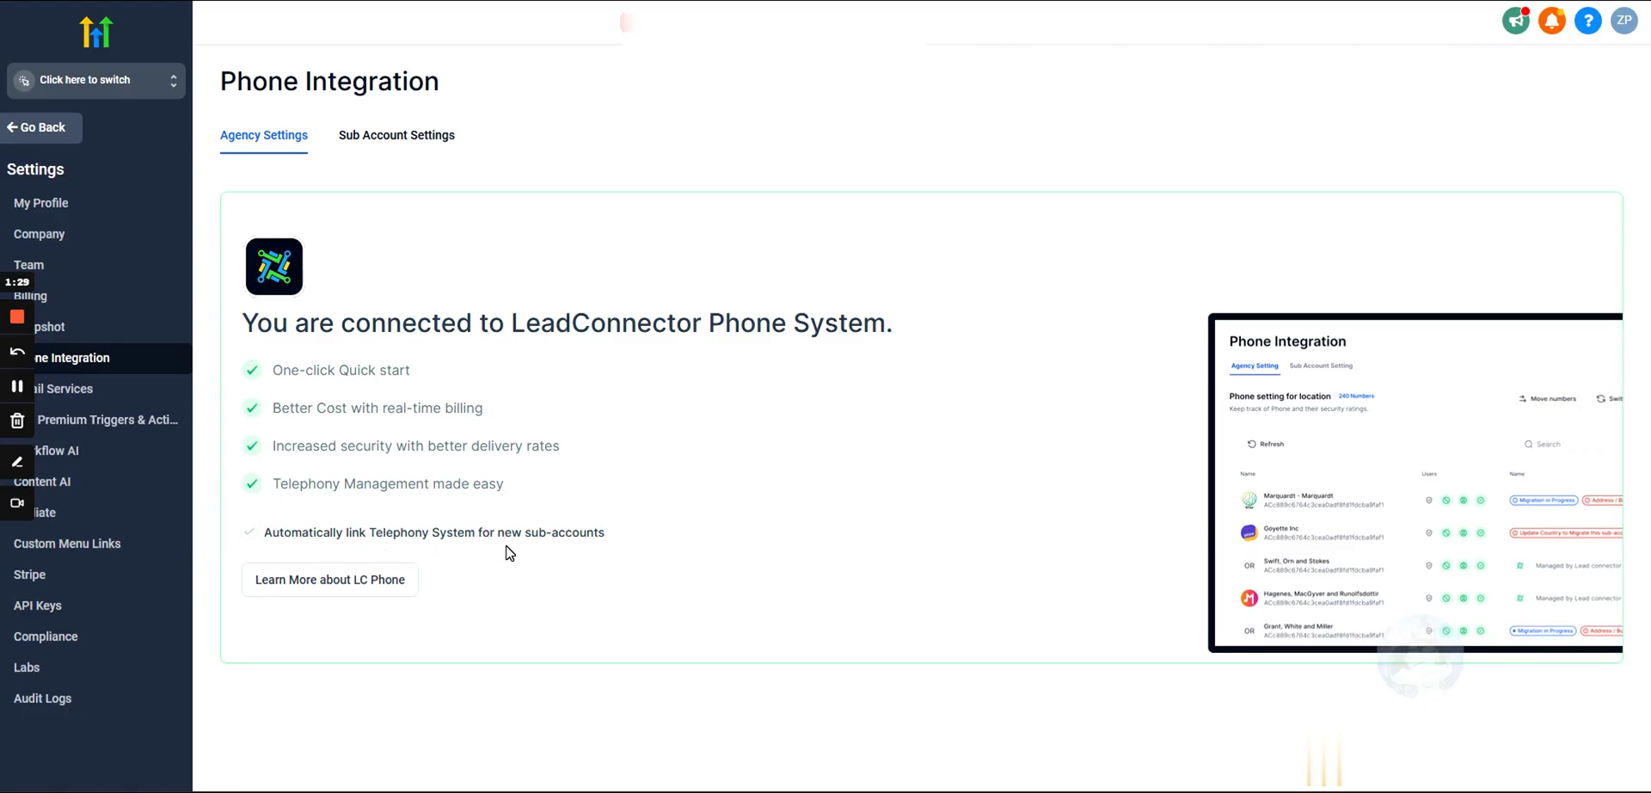
Step: Switch into the non-EasyGrow sub-account and open its Settings > Phone Numbers page
click(125, 82)
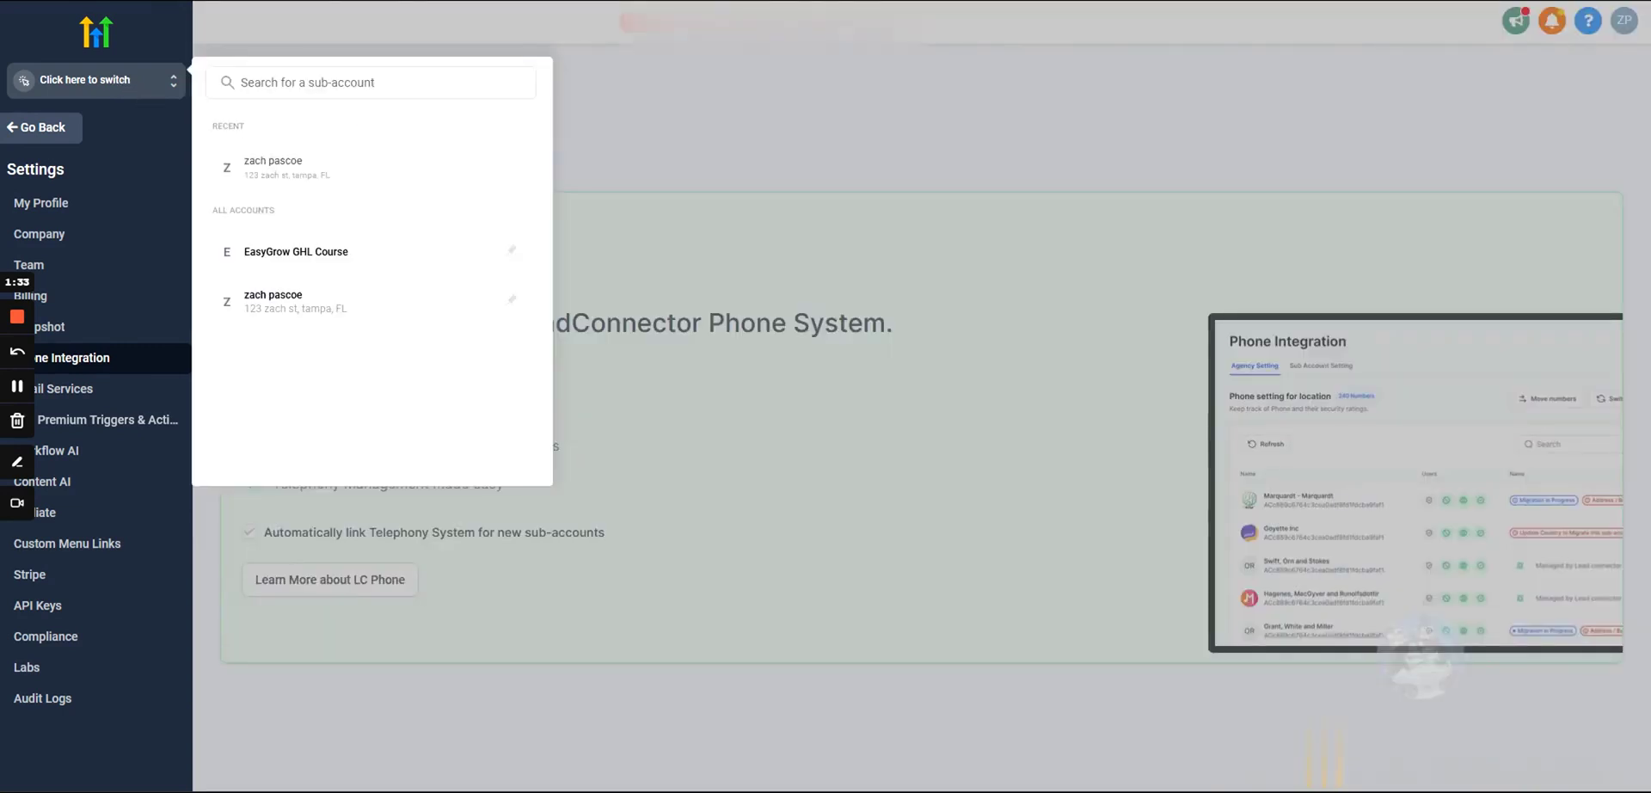
click(274, 296)
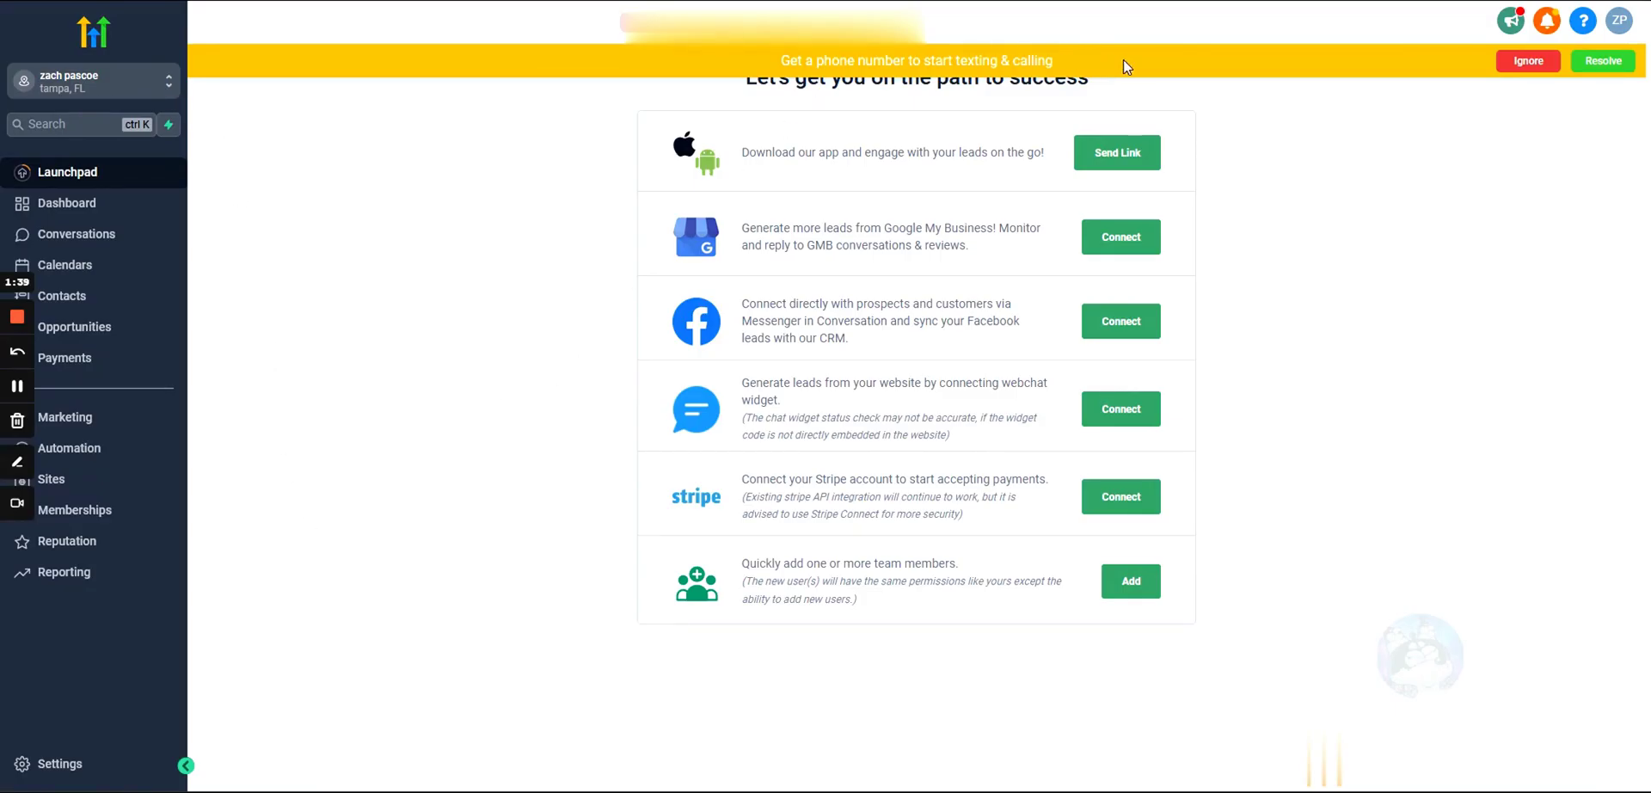
drag(1056, 60, 546, 77)
click(546, 78)
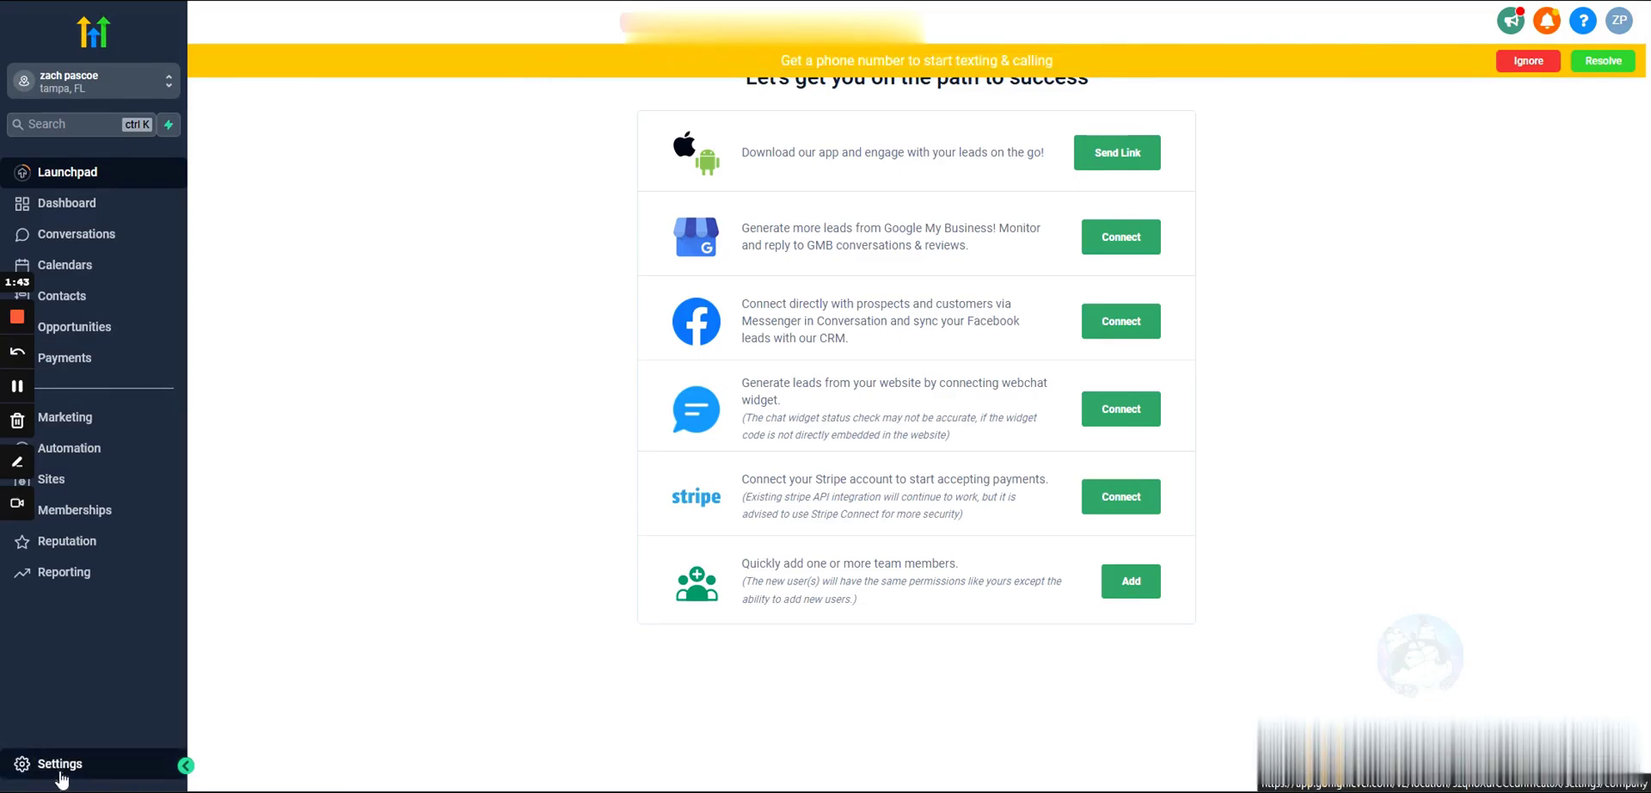
click(62, 776)
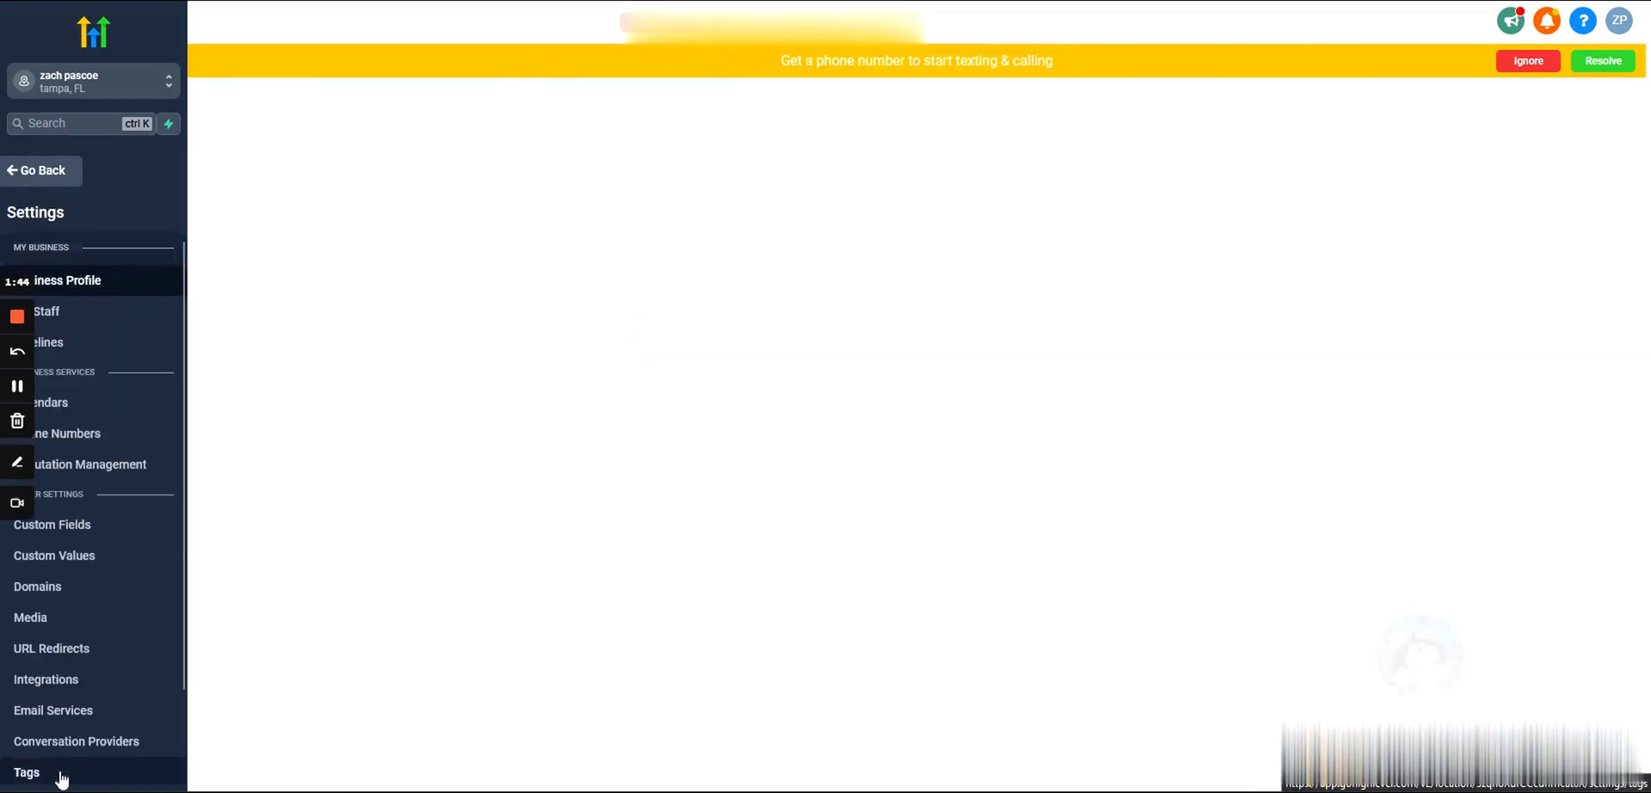
click(112, 443)
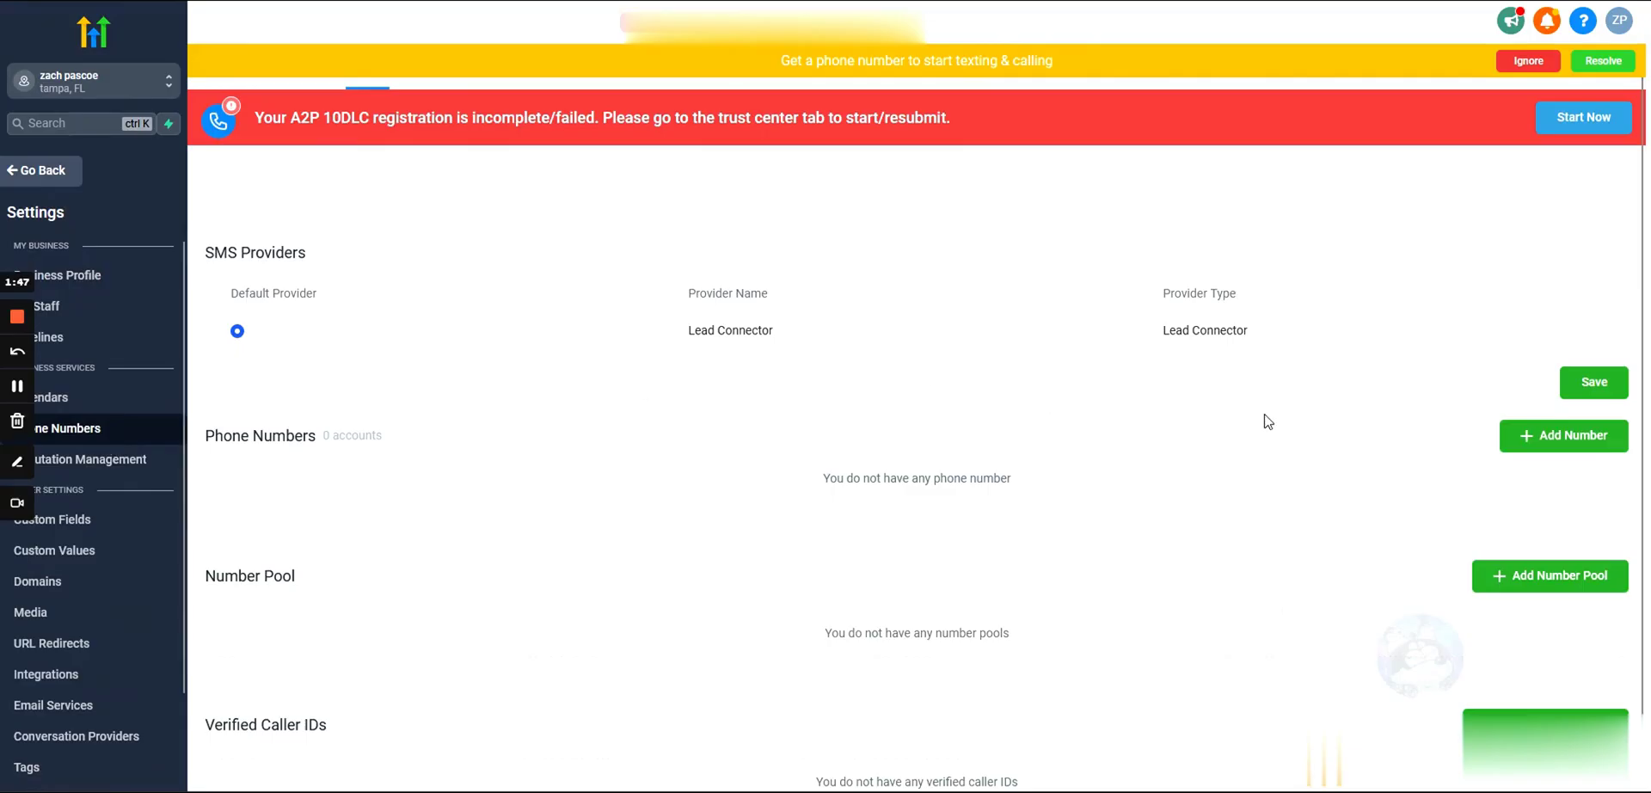
Step: Dismiss the get-a-number reminder and enter area code 352 in the Add Number dialog
click(1518, 62)
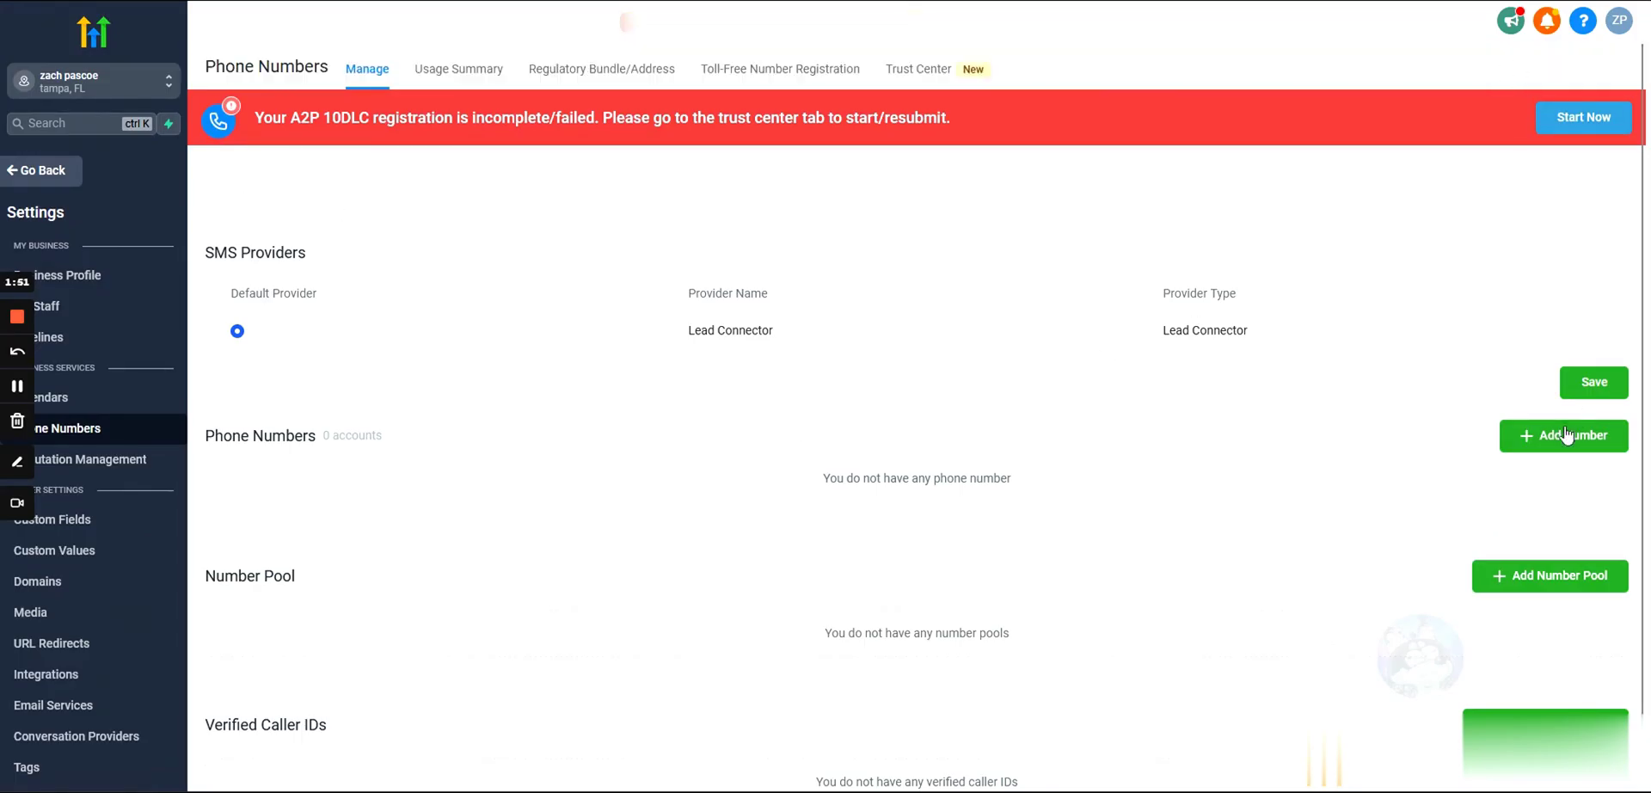
drag(263, 118, 806, 146)
click(783, 172)
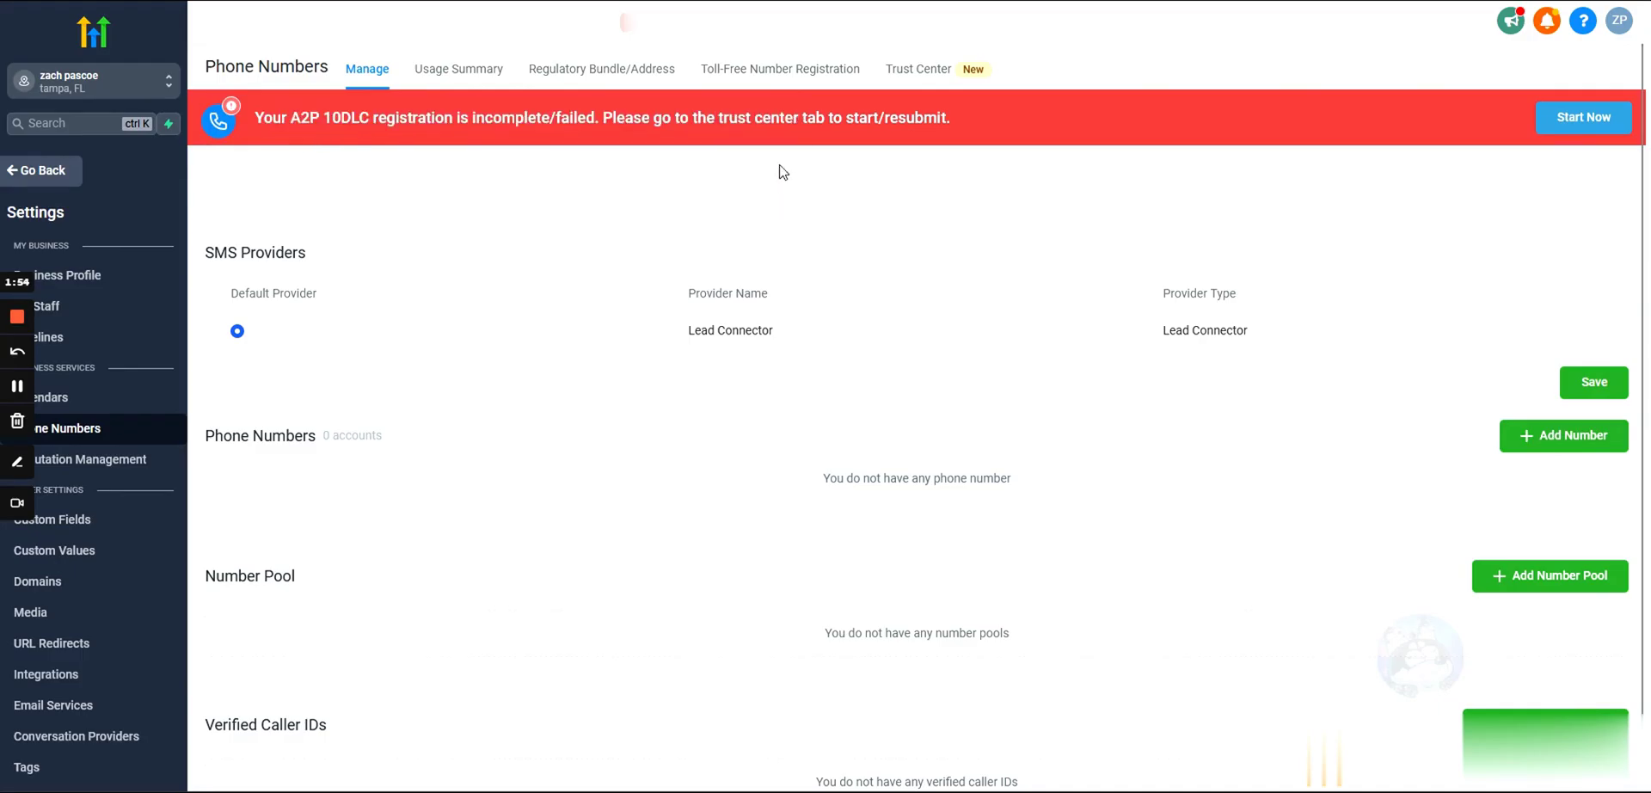
click(1552, 445)
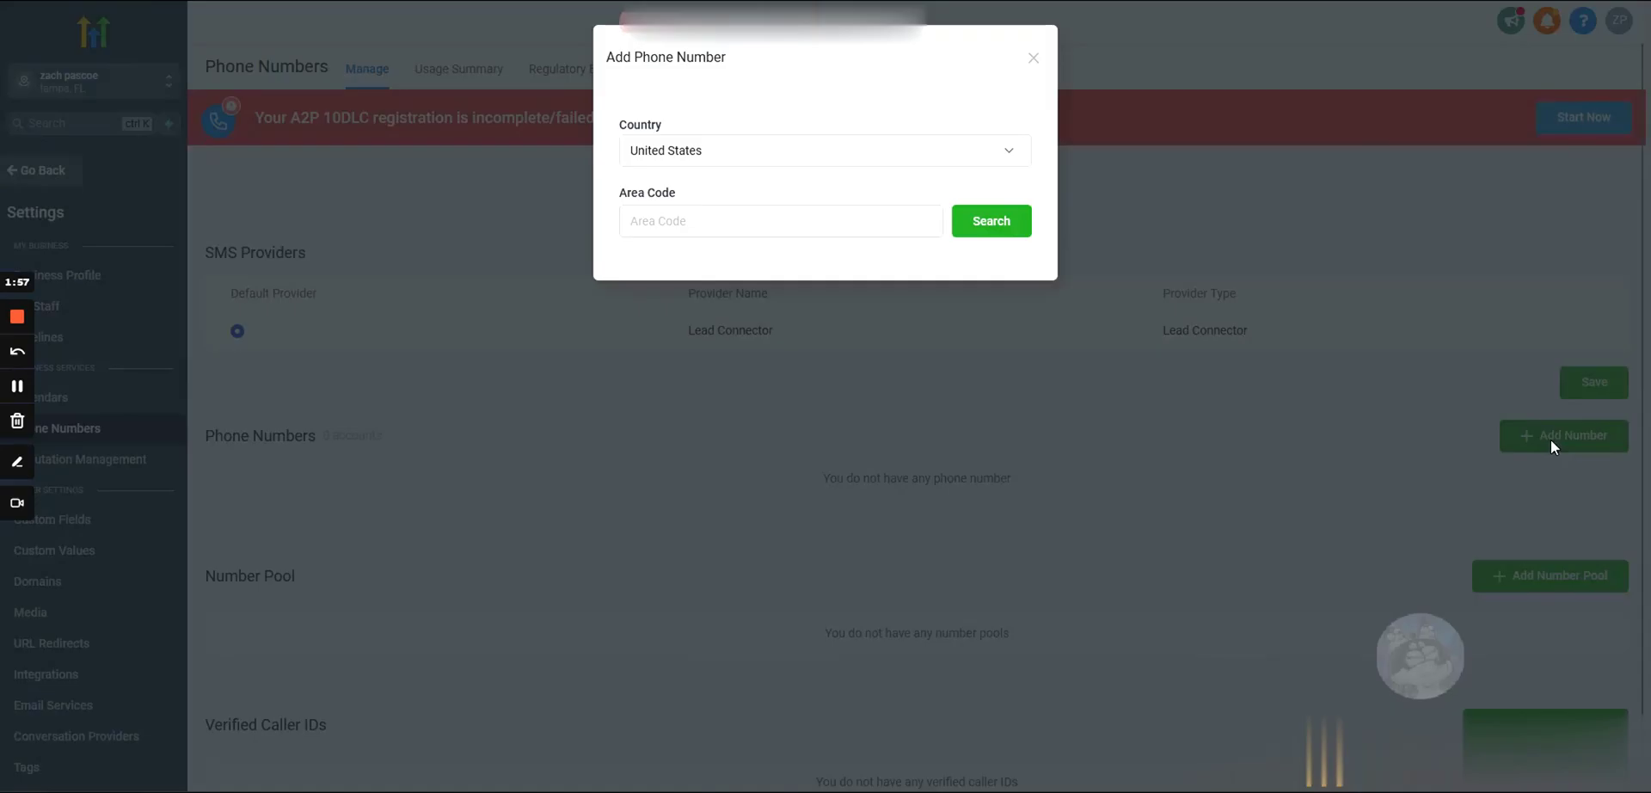
click(731, 221)
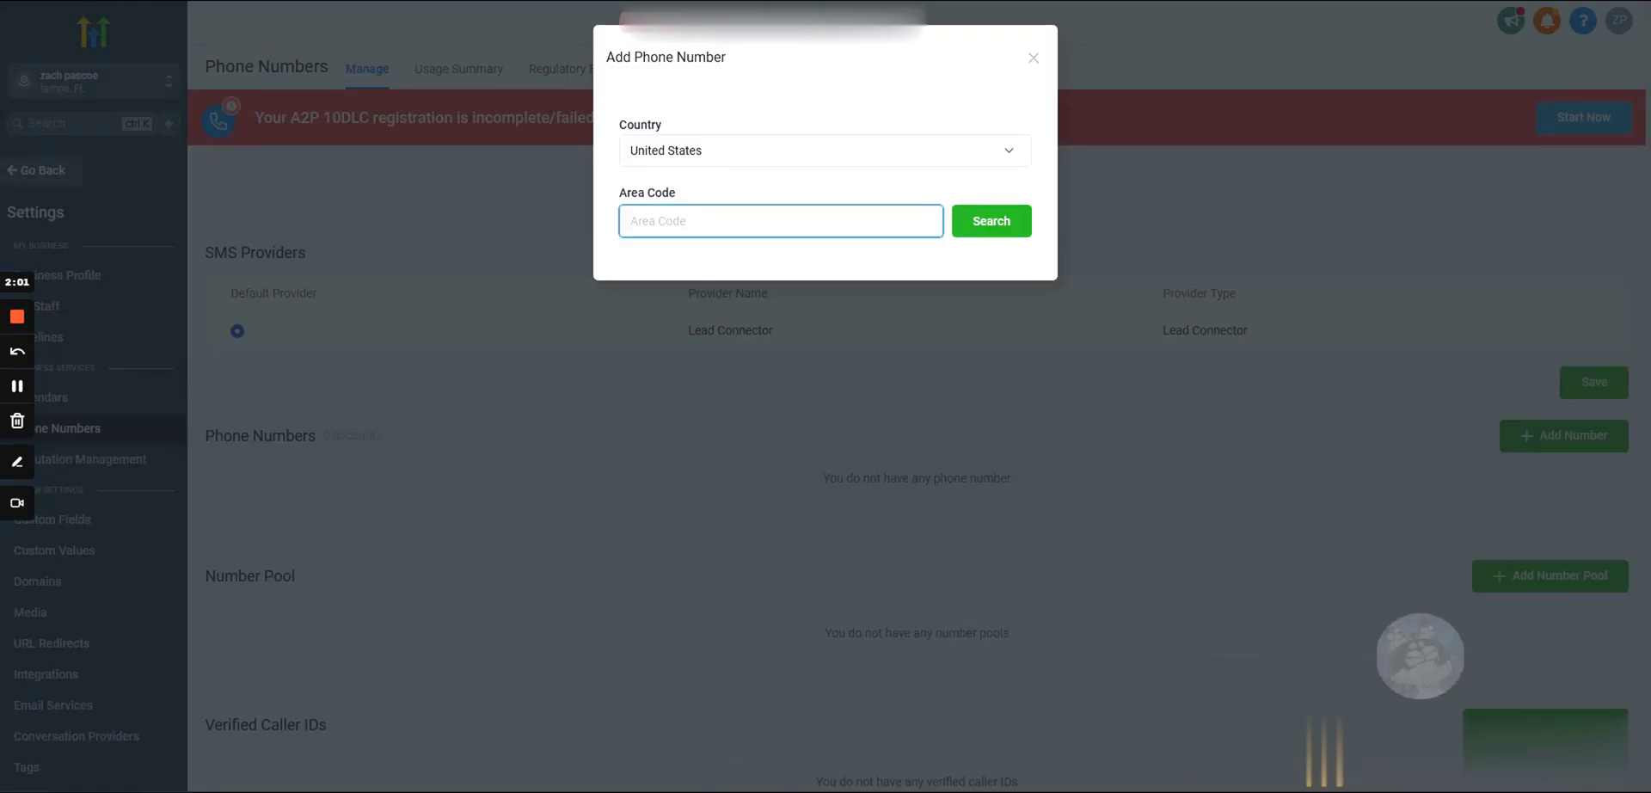
text(352)
key(ctrl+a)
click(609, 224)
double_click(641, 221)
Step: Search numbers in area code 352 and save the first available one to the sub-account
text(352)
key(ctrl+a)
text(352)
key(ctrl+a)
text(352)
key(ctrl+a)
click(615, 202)
drag(613, 197, 638, 194)
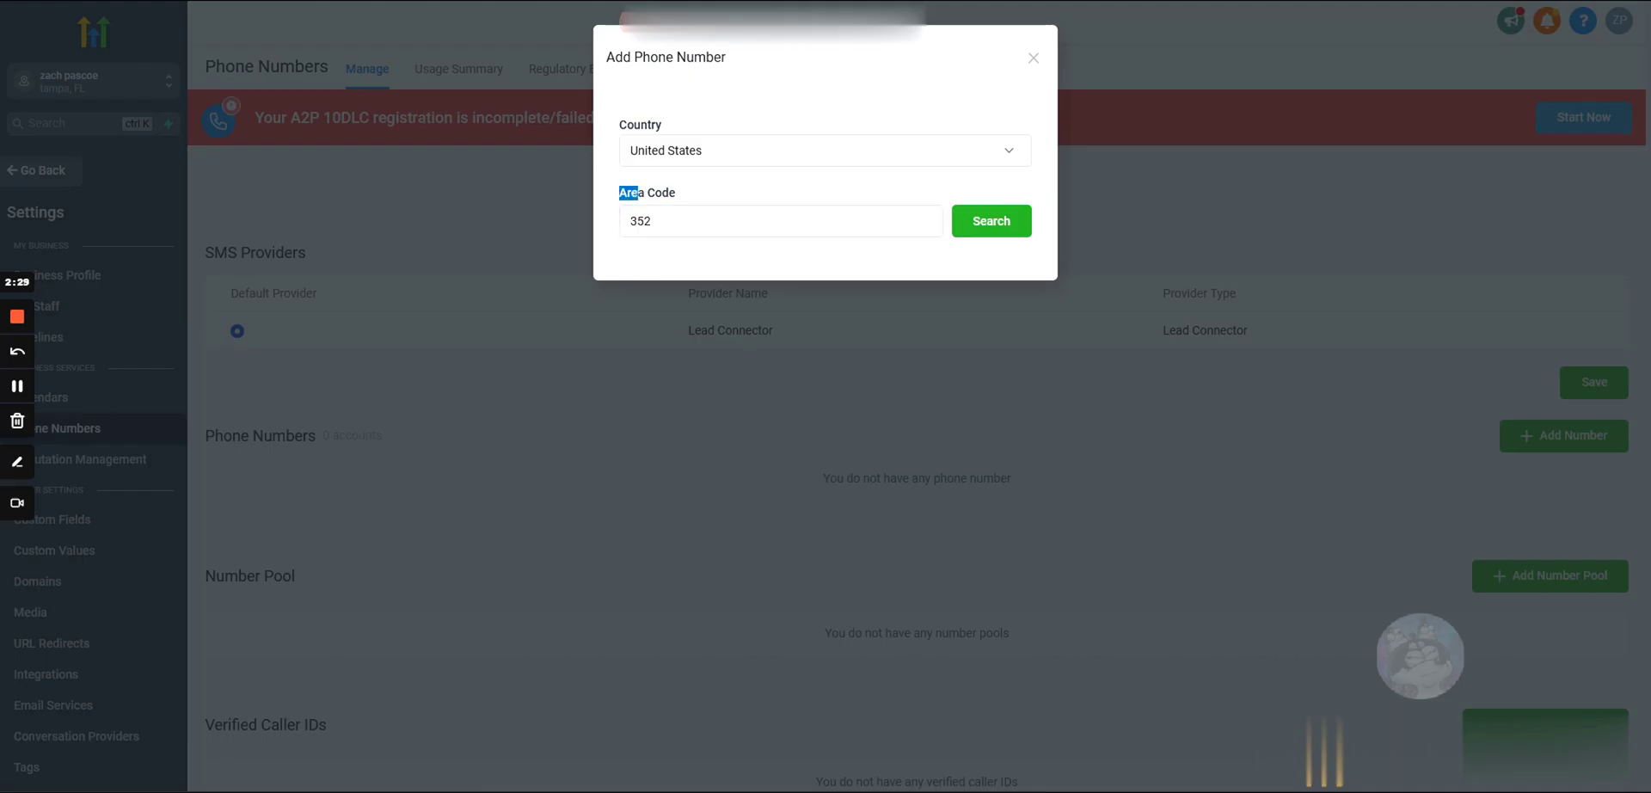
click(635, 192)
key(ctrl+a)
click(621, 195)
click(984, 232)
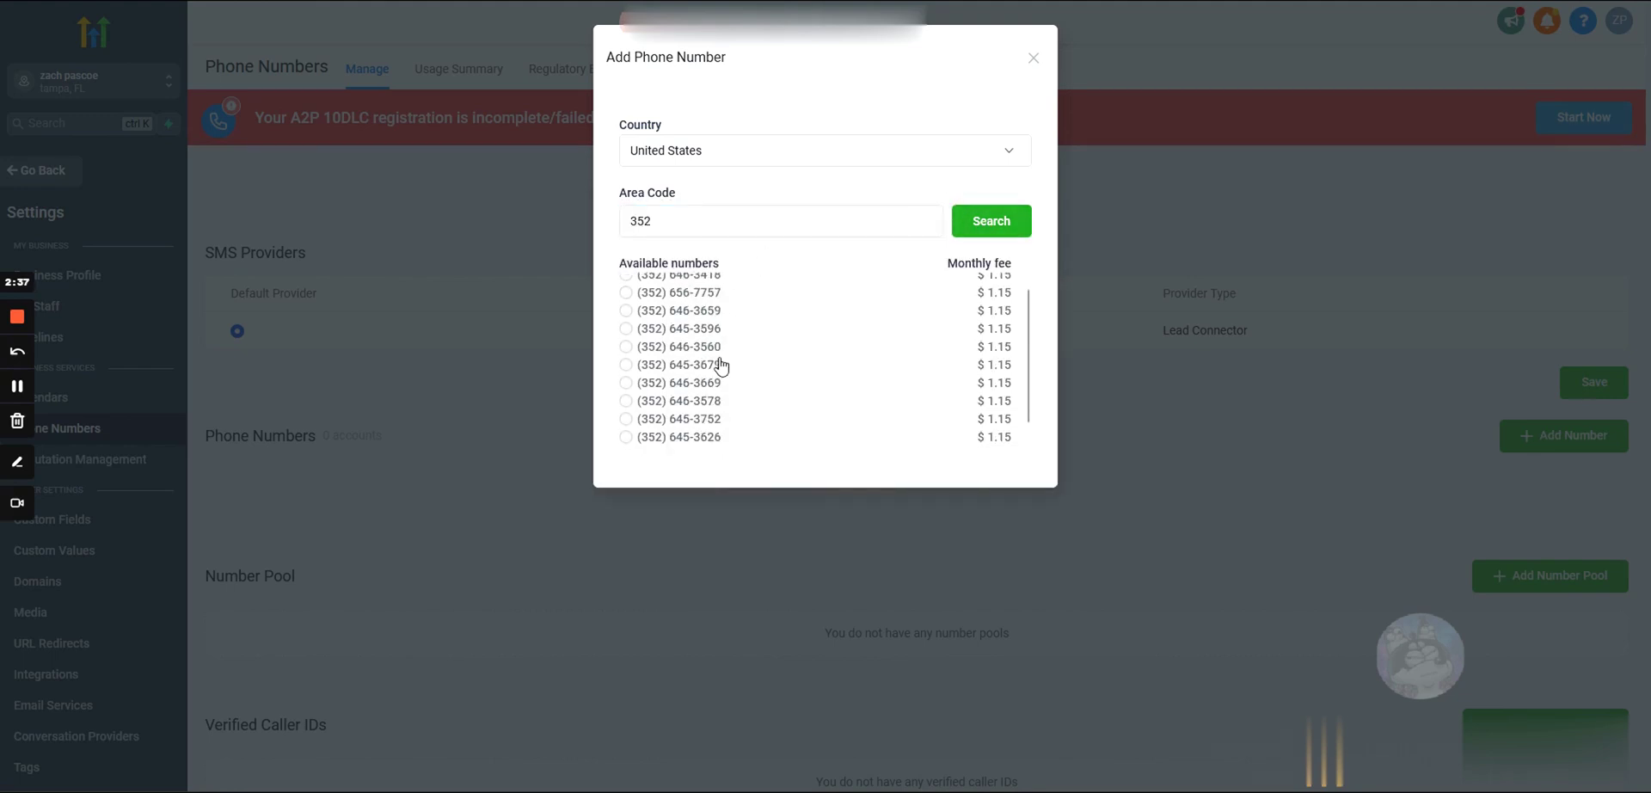
click(626, 282)
click(998, 521)
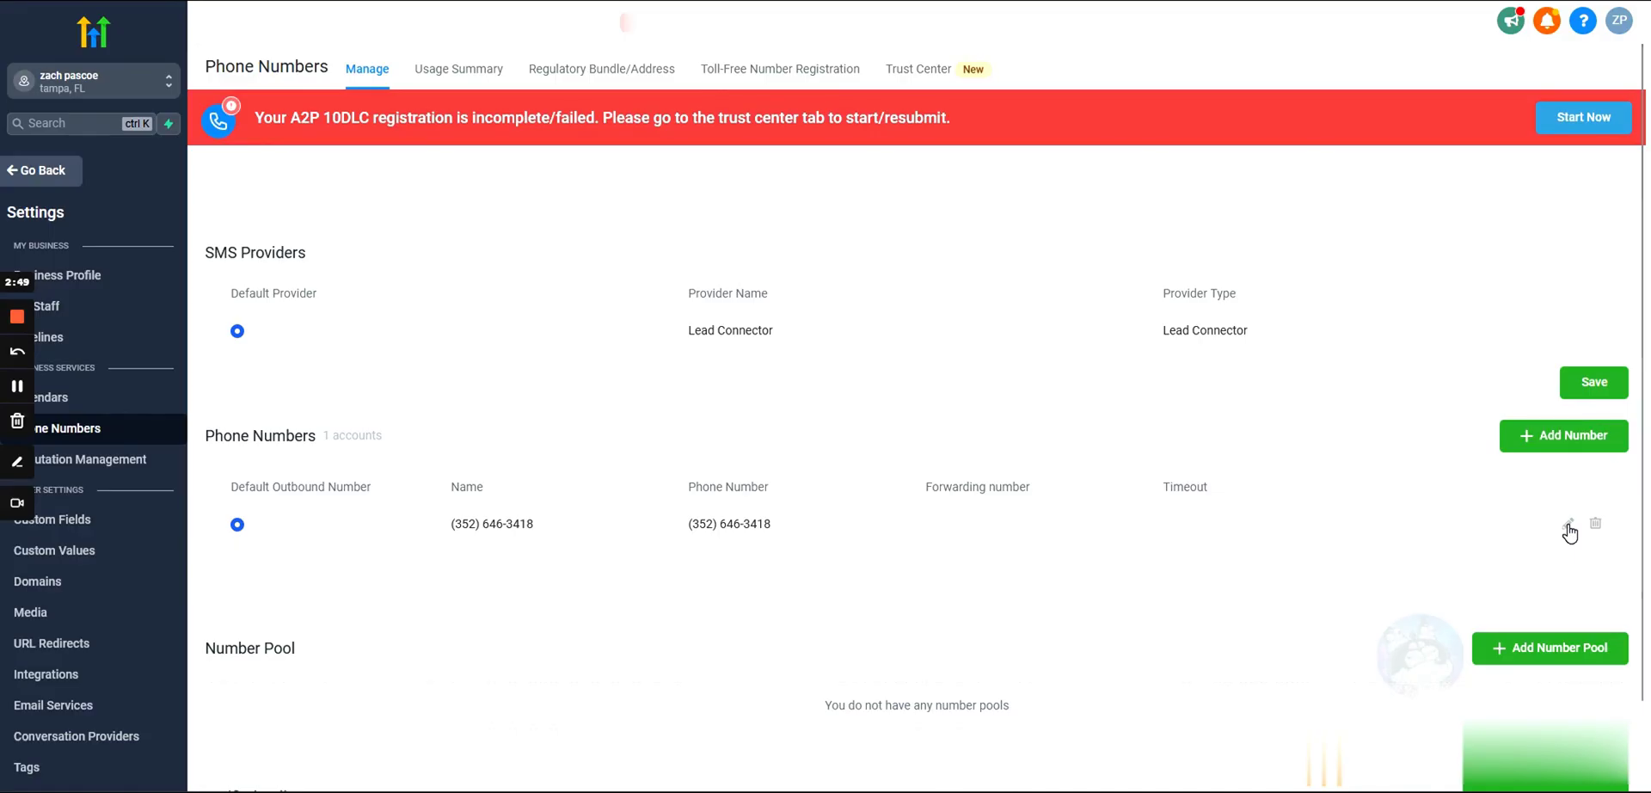
Step: Name the newly purchased number 'Default' in its number settings
click(1568, 526)
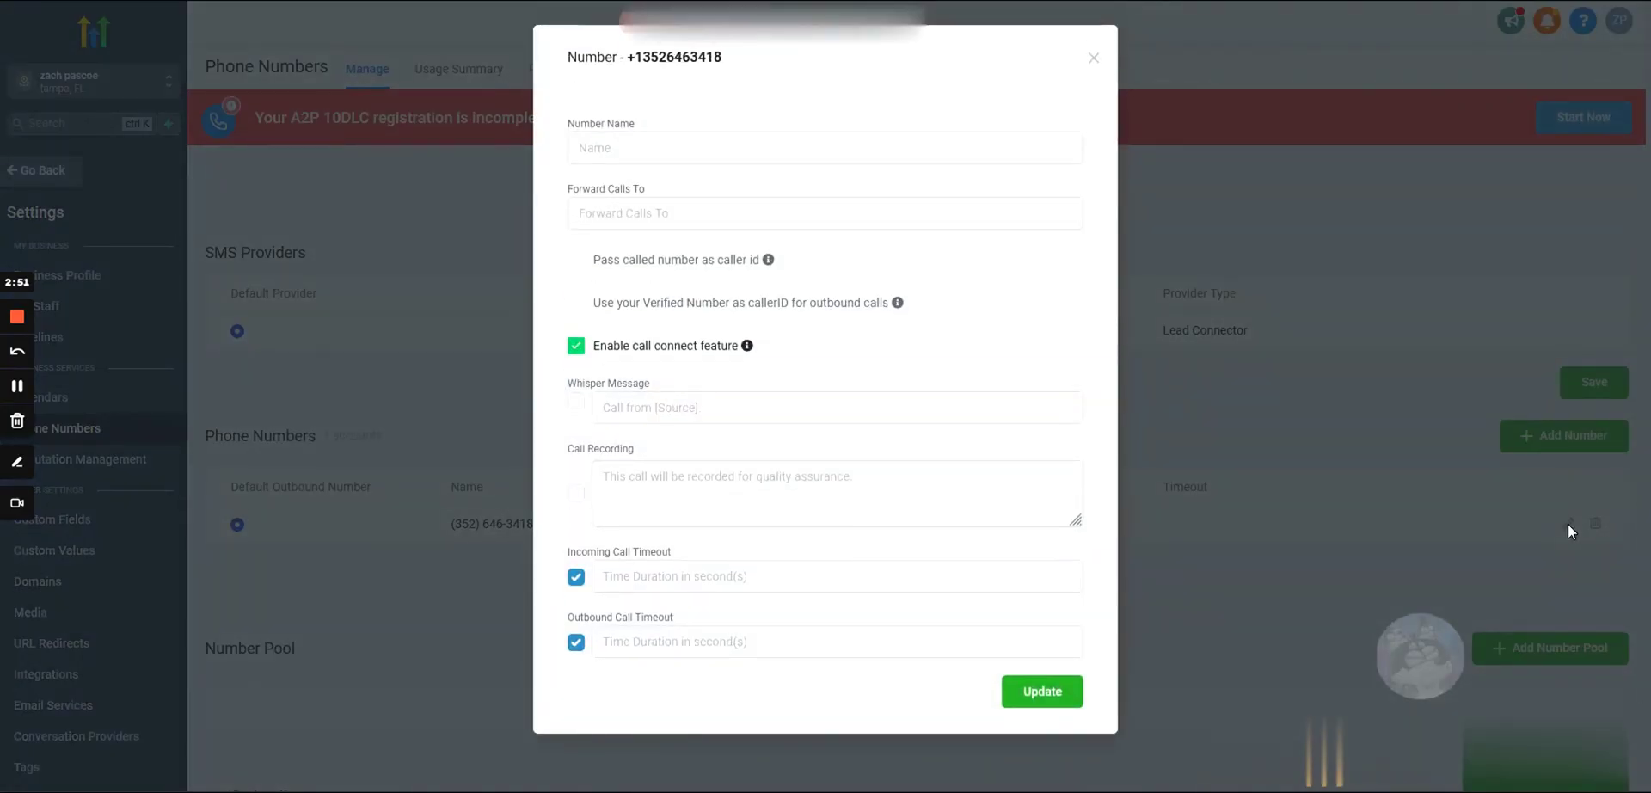
click(579, 148)
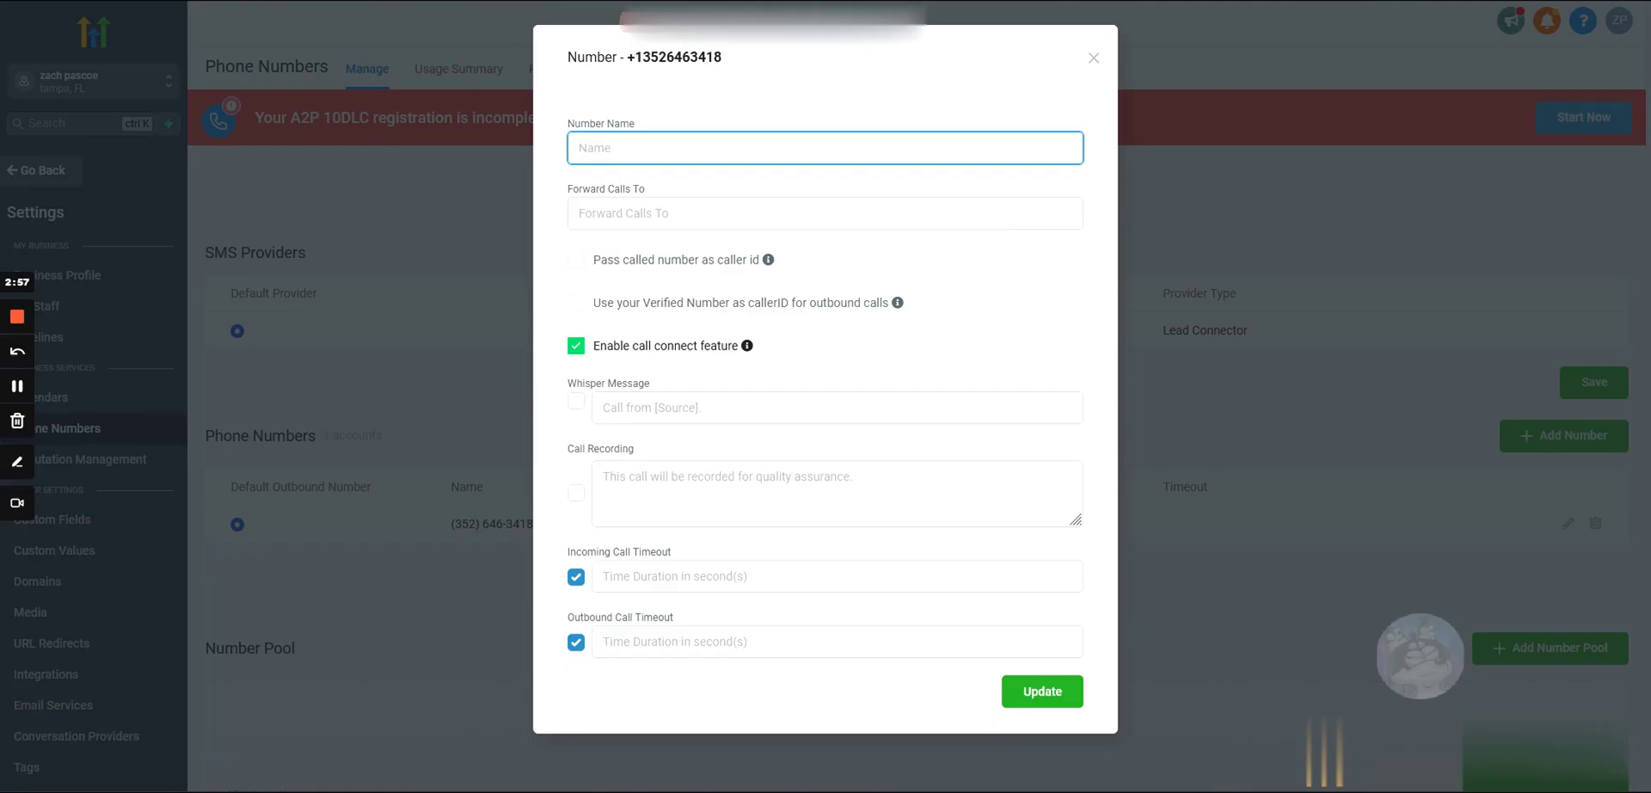
text(Default)
key(Tab)
drag(568, 189, 655, 192)
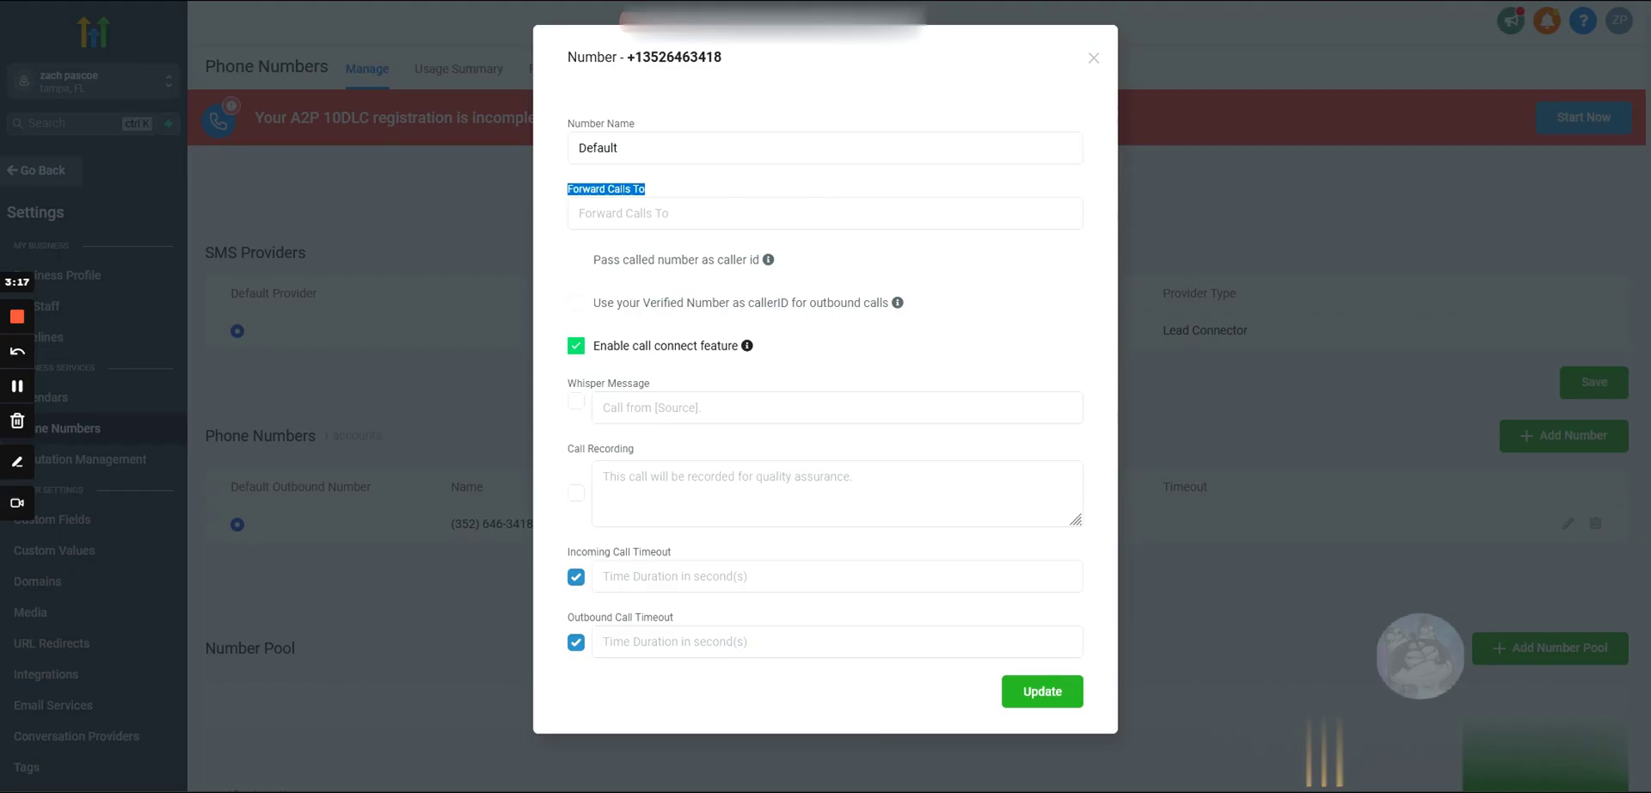
Step: Enter the forwarding phone number in the Default number's Forward Calls To field
click(825, 213)
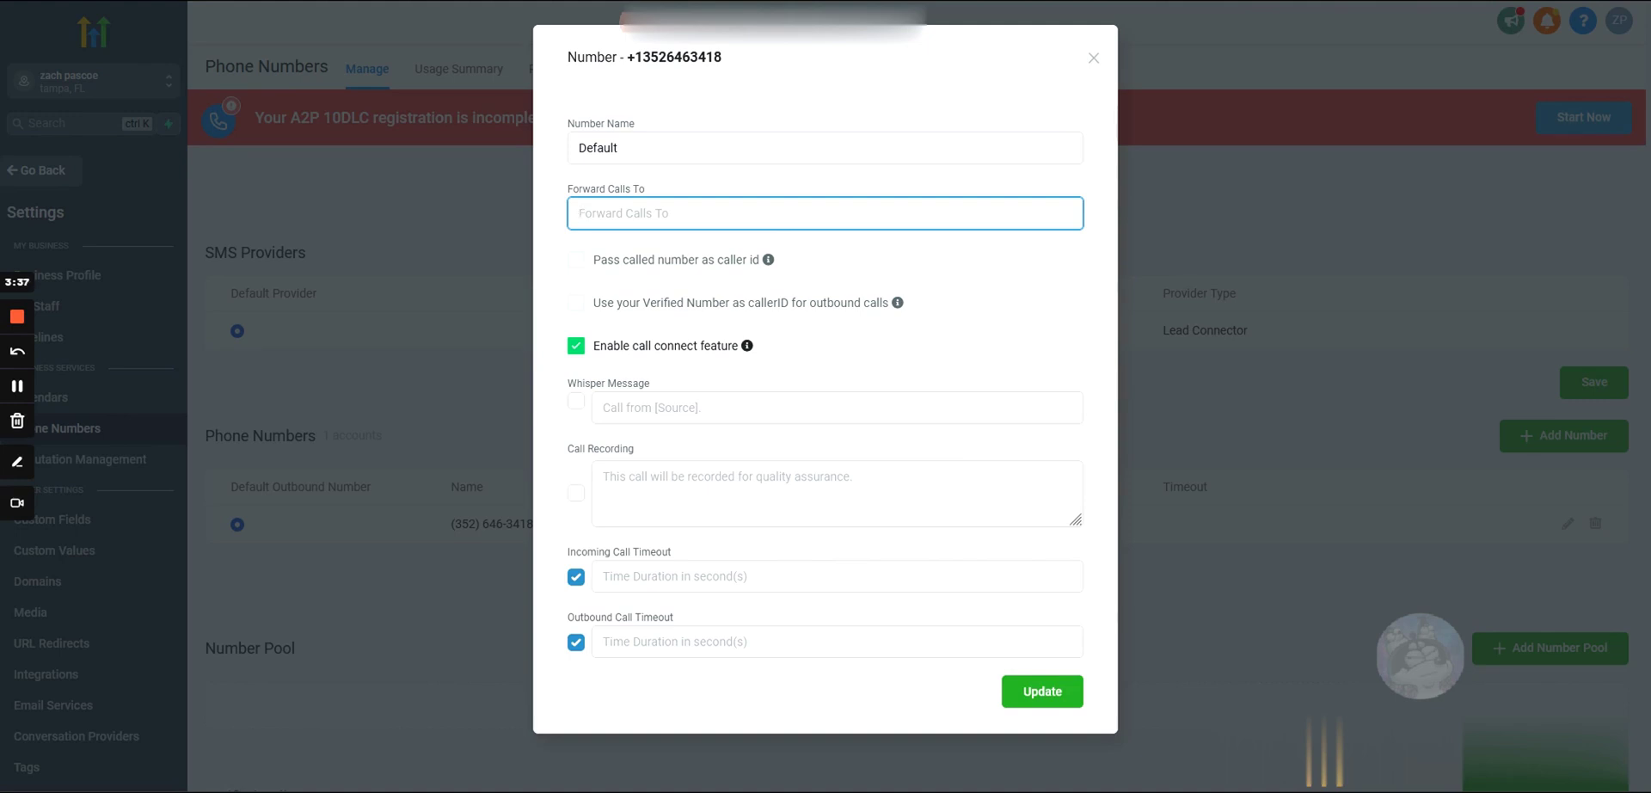
click(616, 247)
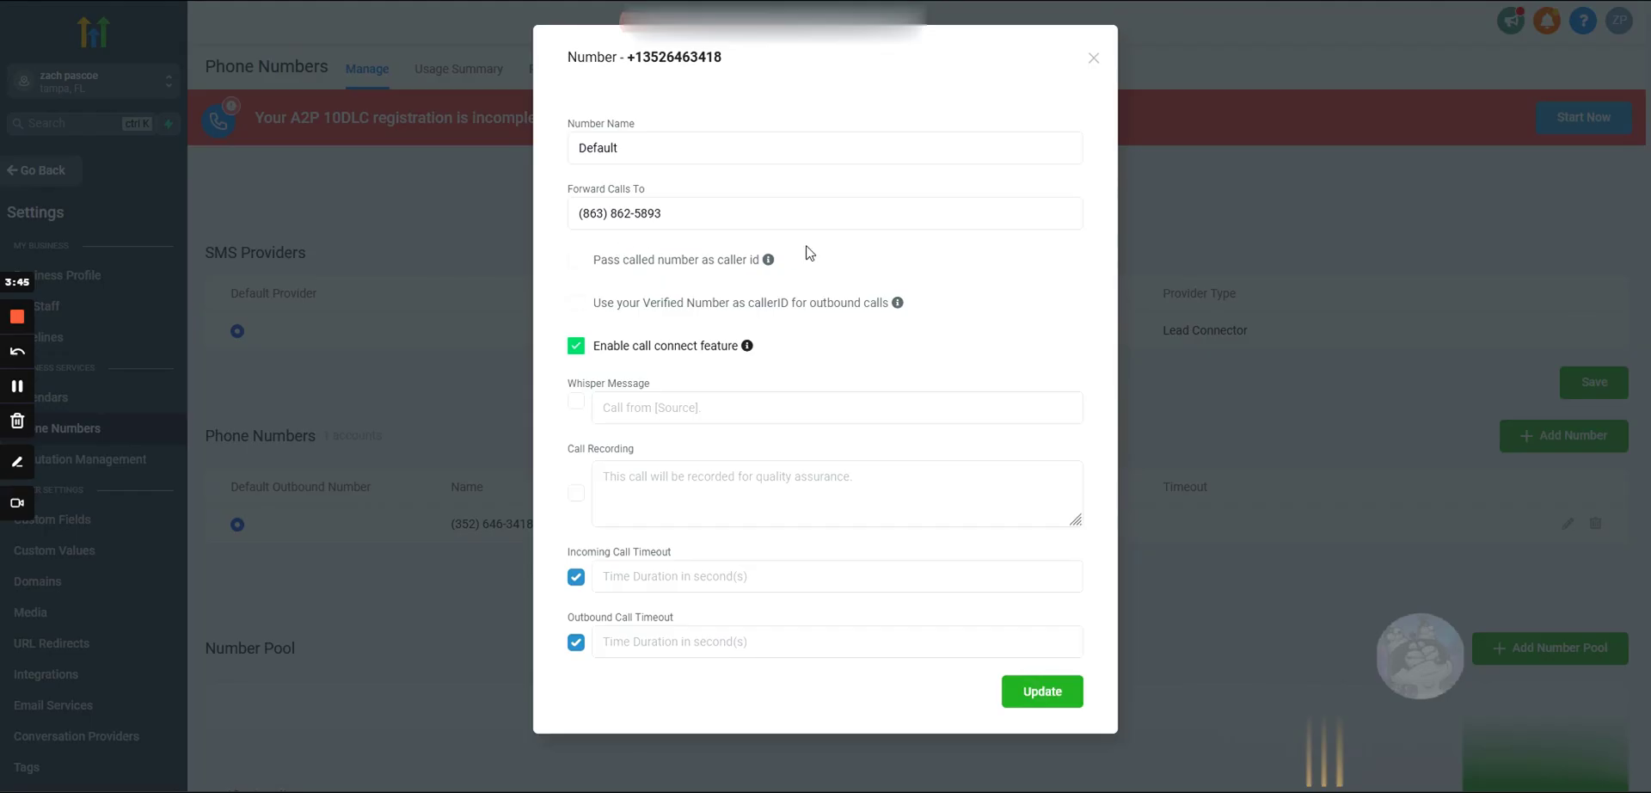
mouse_move(770, 262)
drag(663, 213, 578, 213)
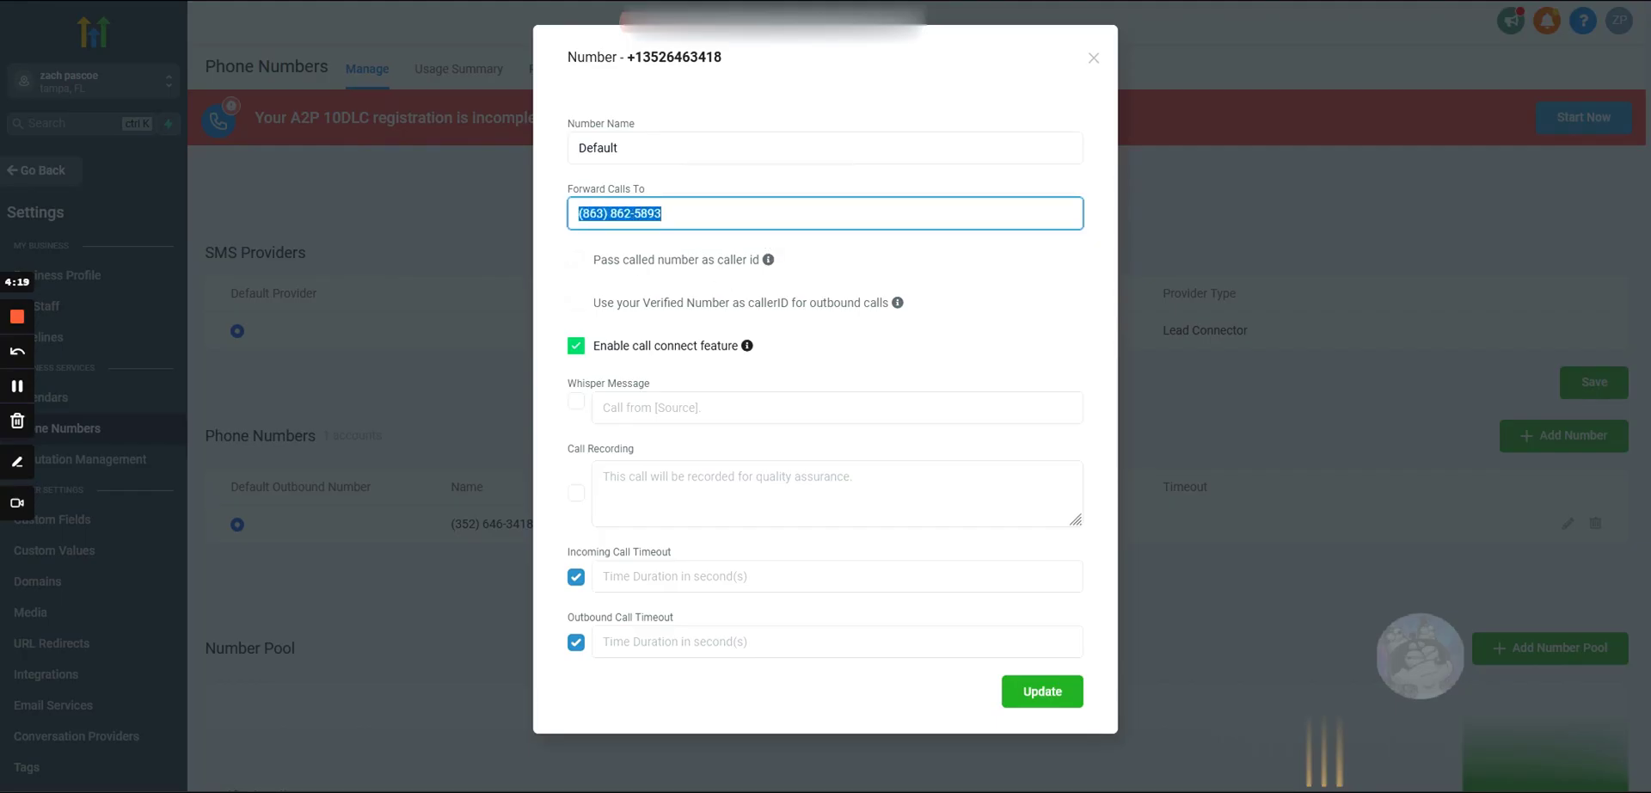
click(606, 245)
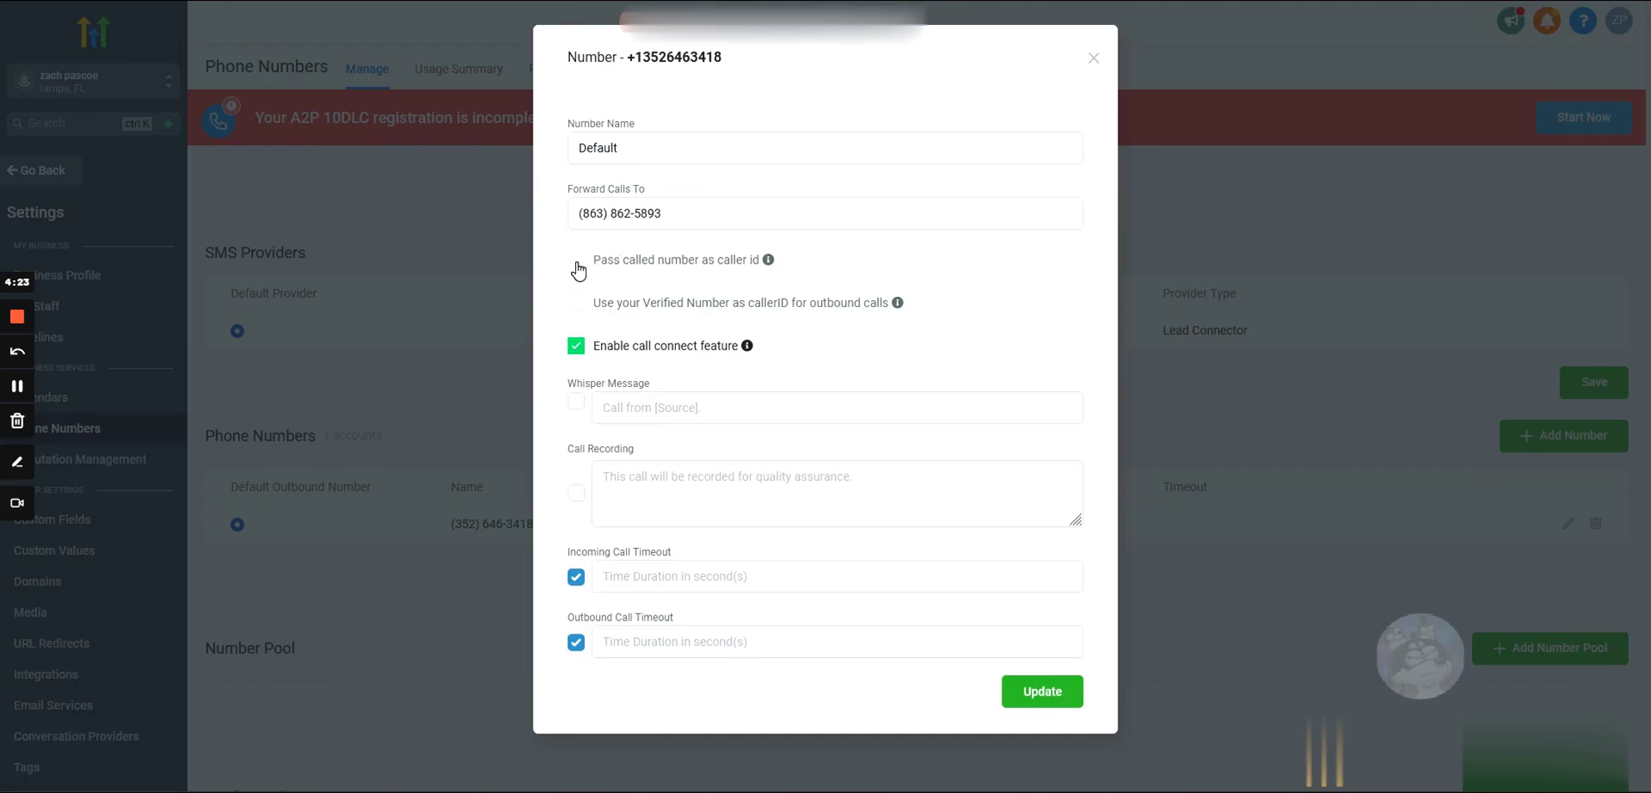
click(576, 268)
click(608, 268)
Step: Uncheck 'Enable call connect feature' for the Default number
mouse_move(901, 309)
mouse_move(747, 352)
drag(592, 349, 736, 360)
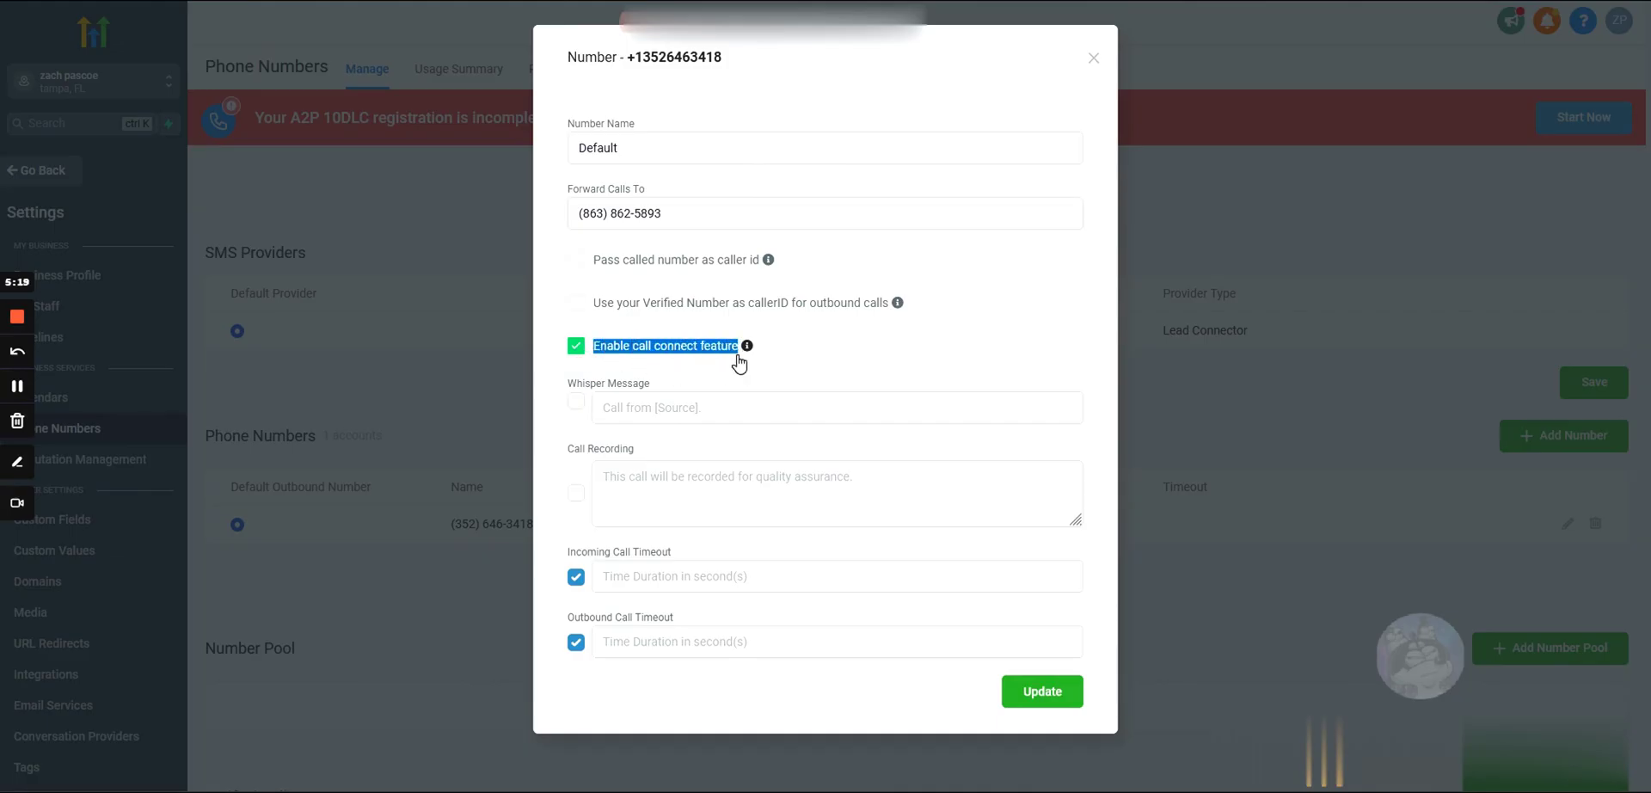
click(577, 347)
click(731, 375)
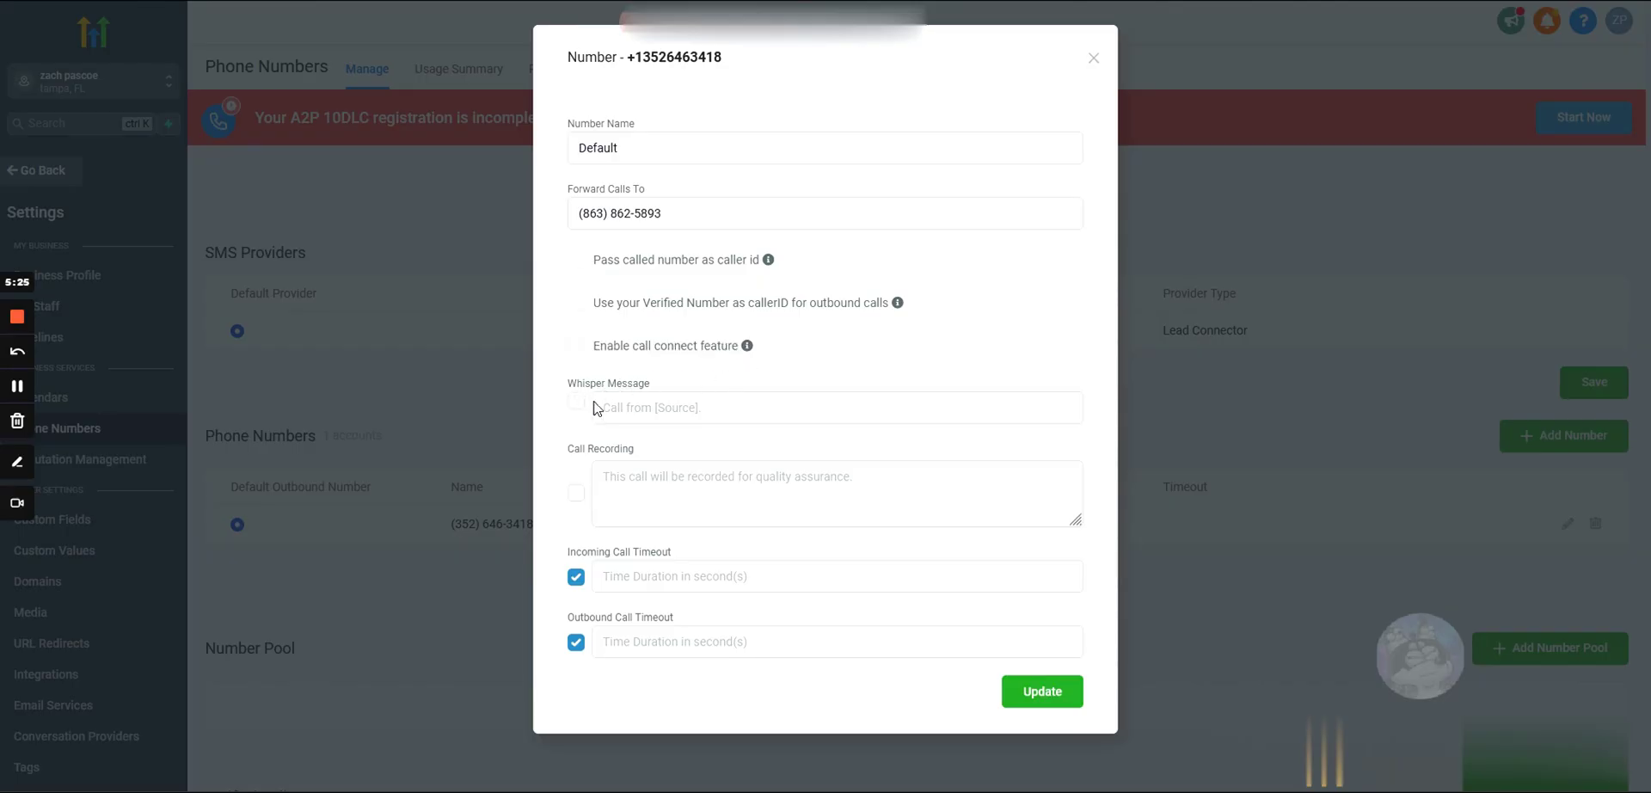
click(604, 407)
click(688, 386)
click(604, 407)
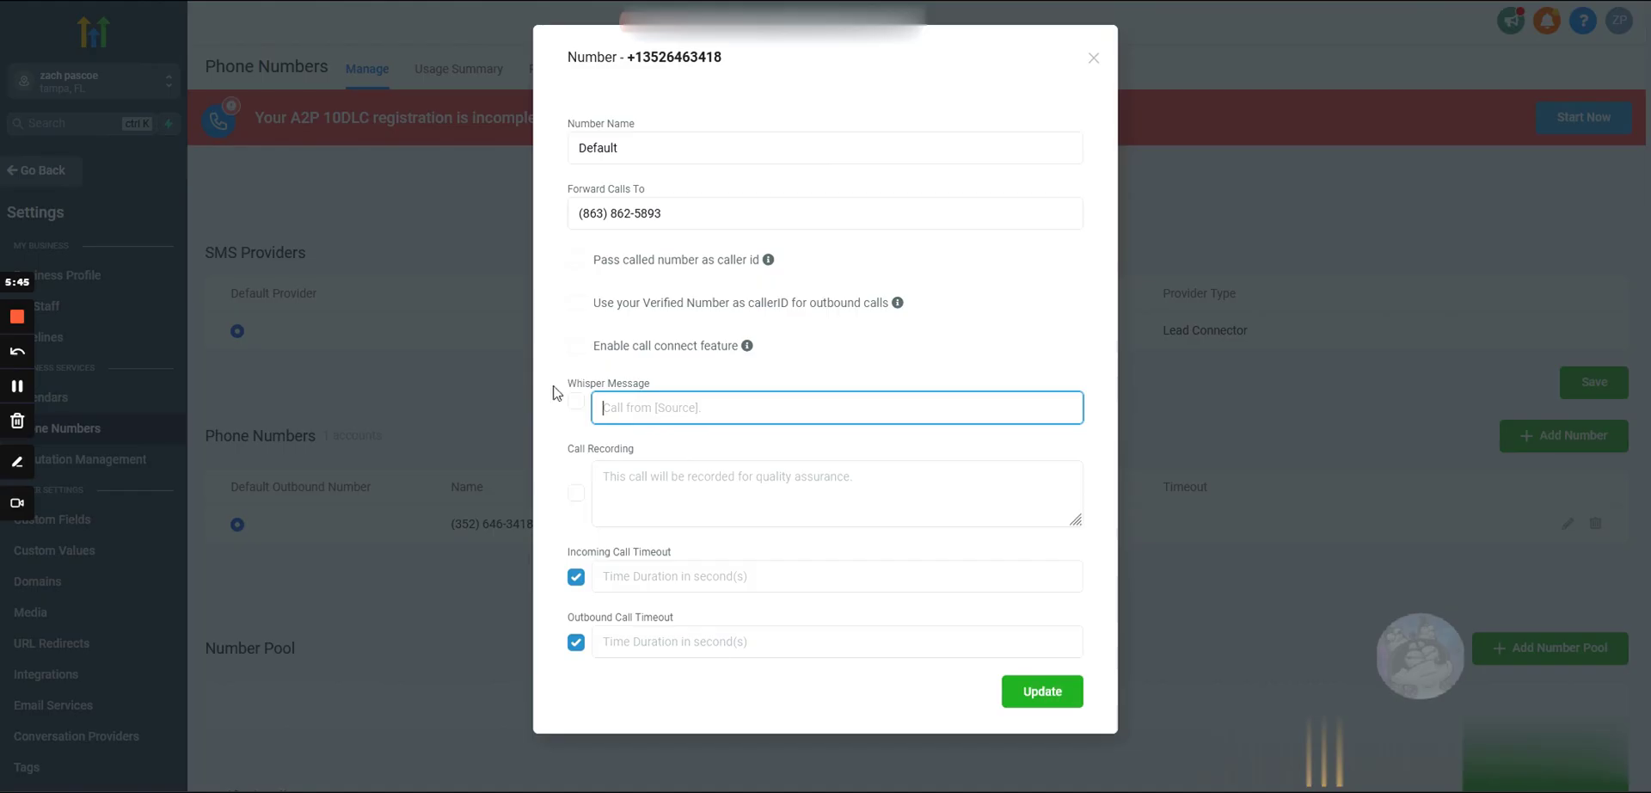
Step: Check Call Recording and replace its recording notice with a single period
click(576, 494)
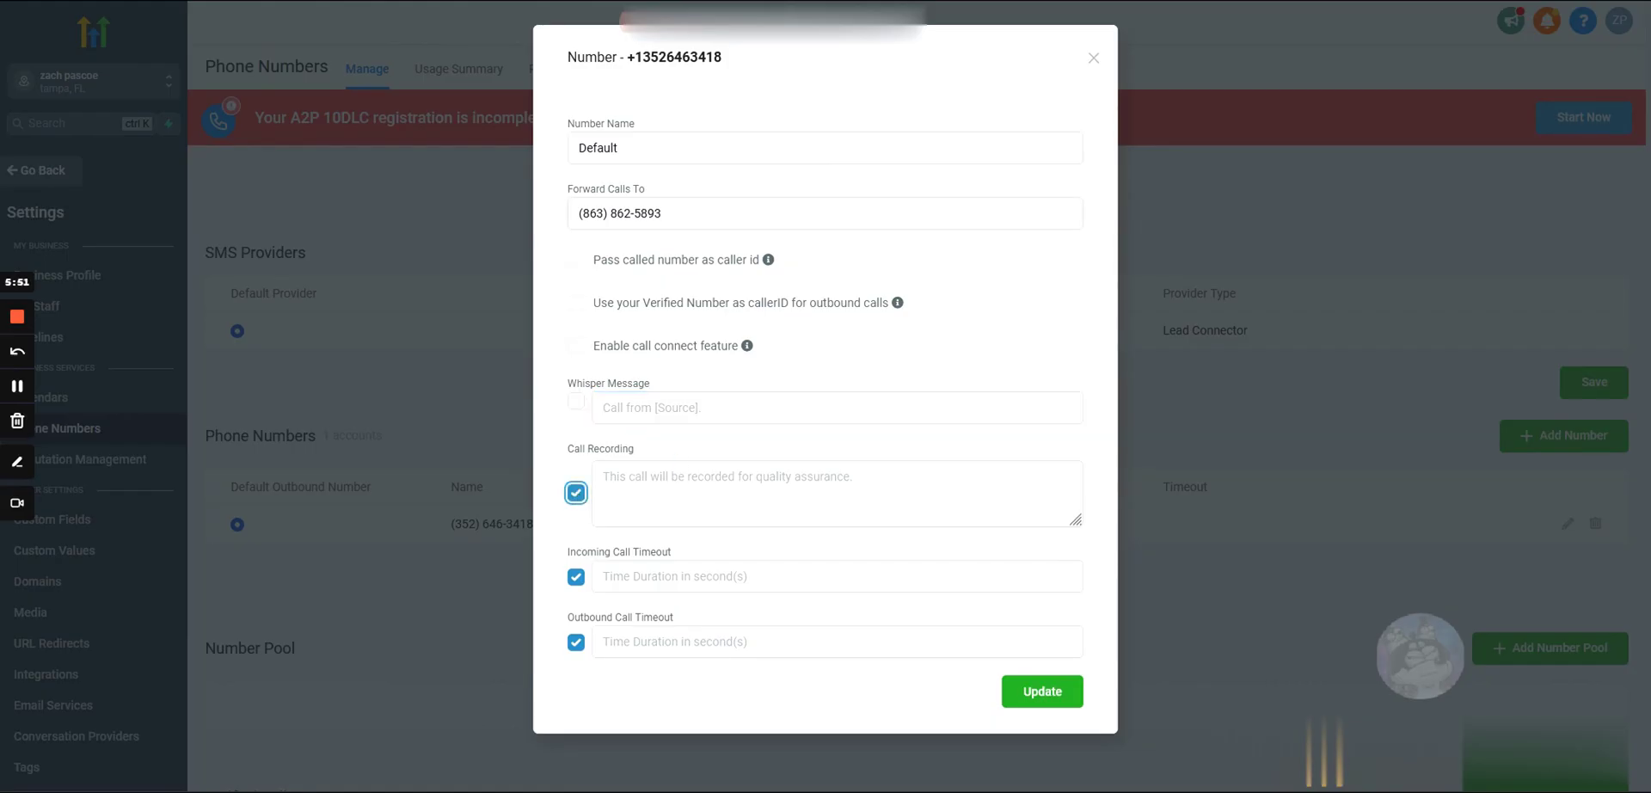
click(603, 476)
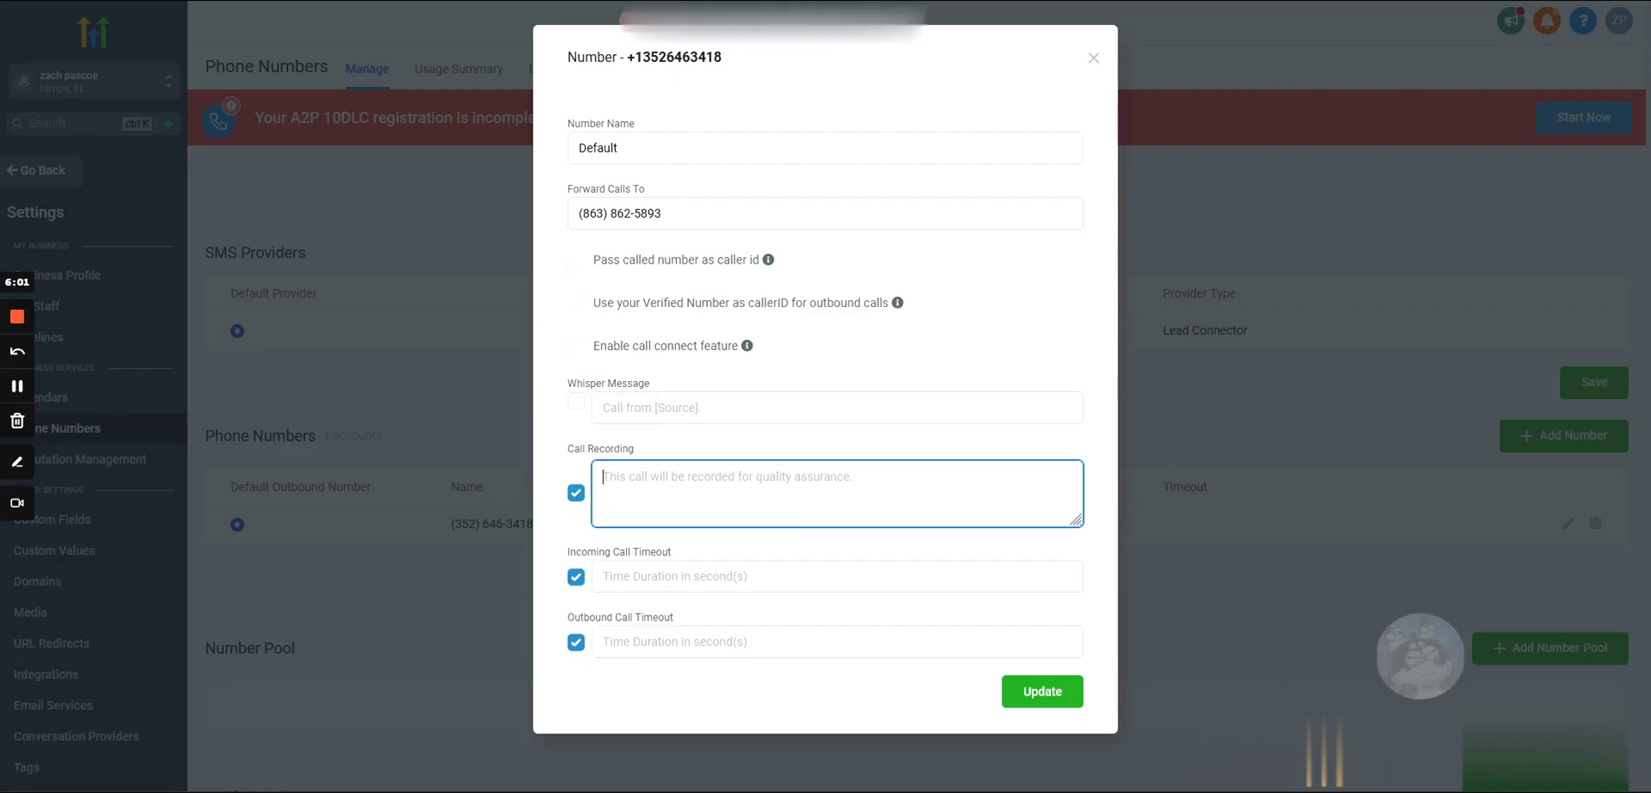
text(.)
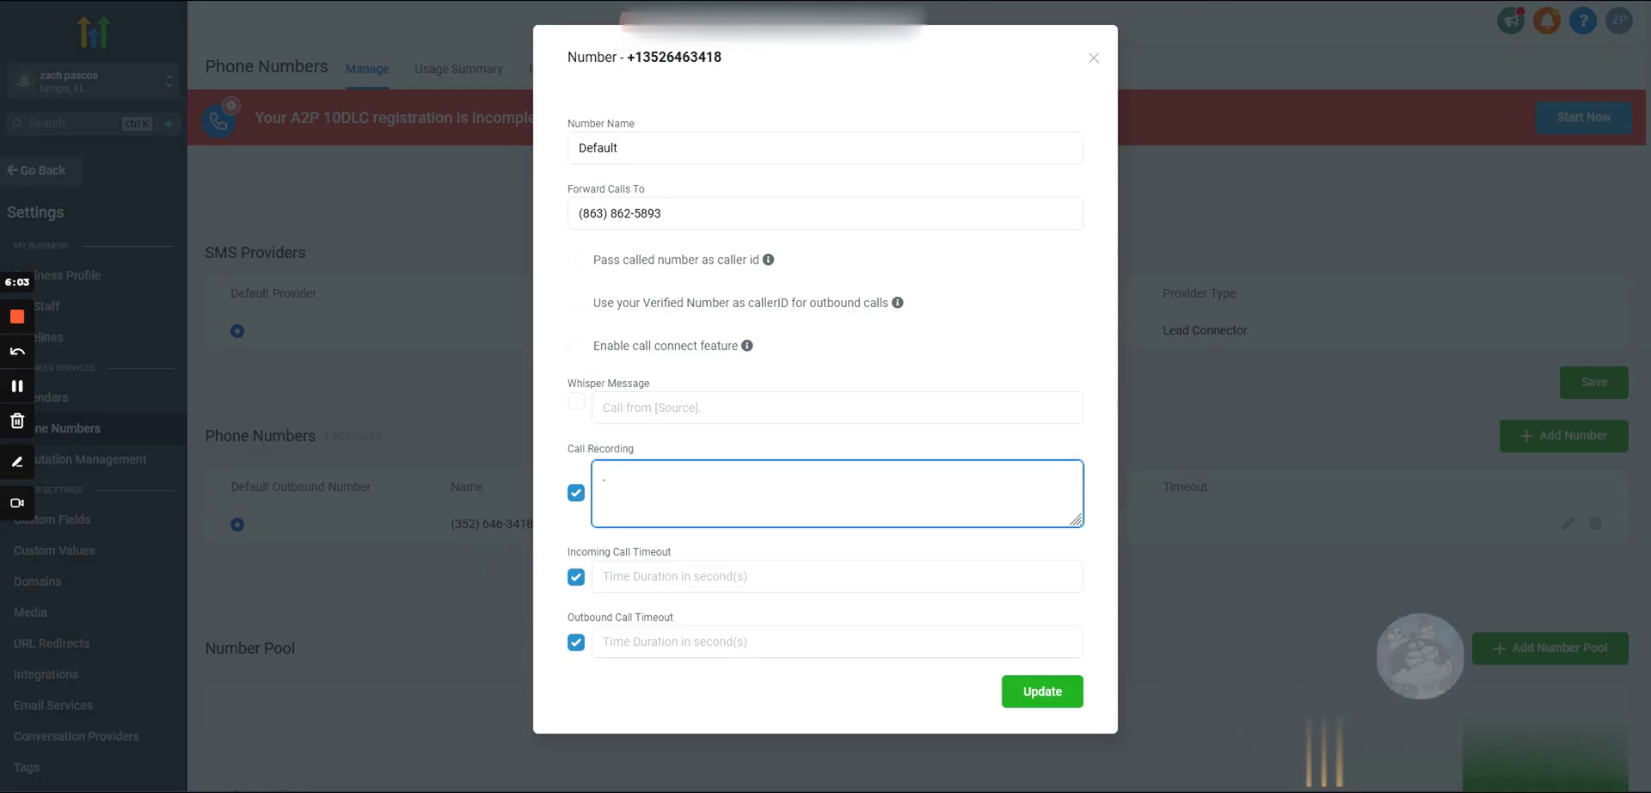
key(ctrl+a)
click(629, 449)
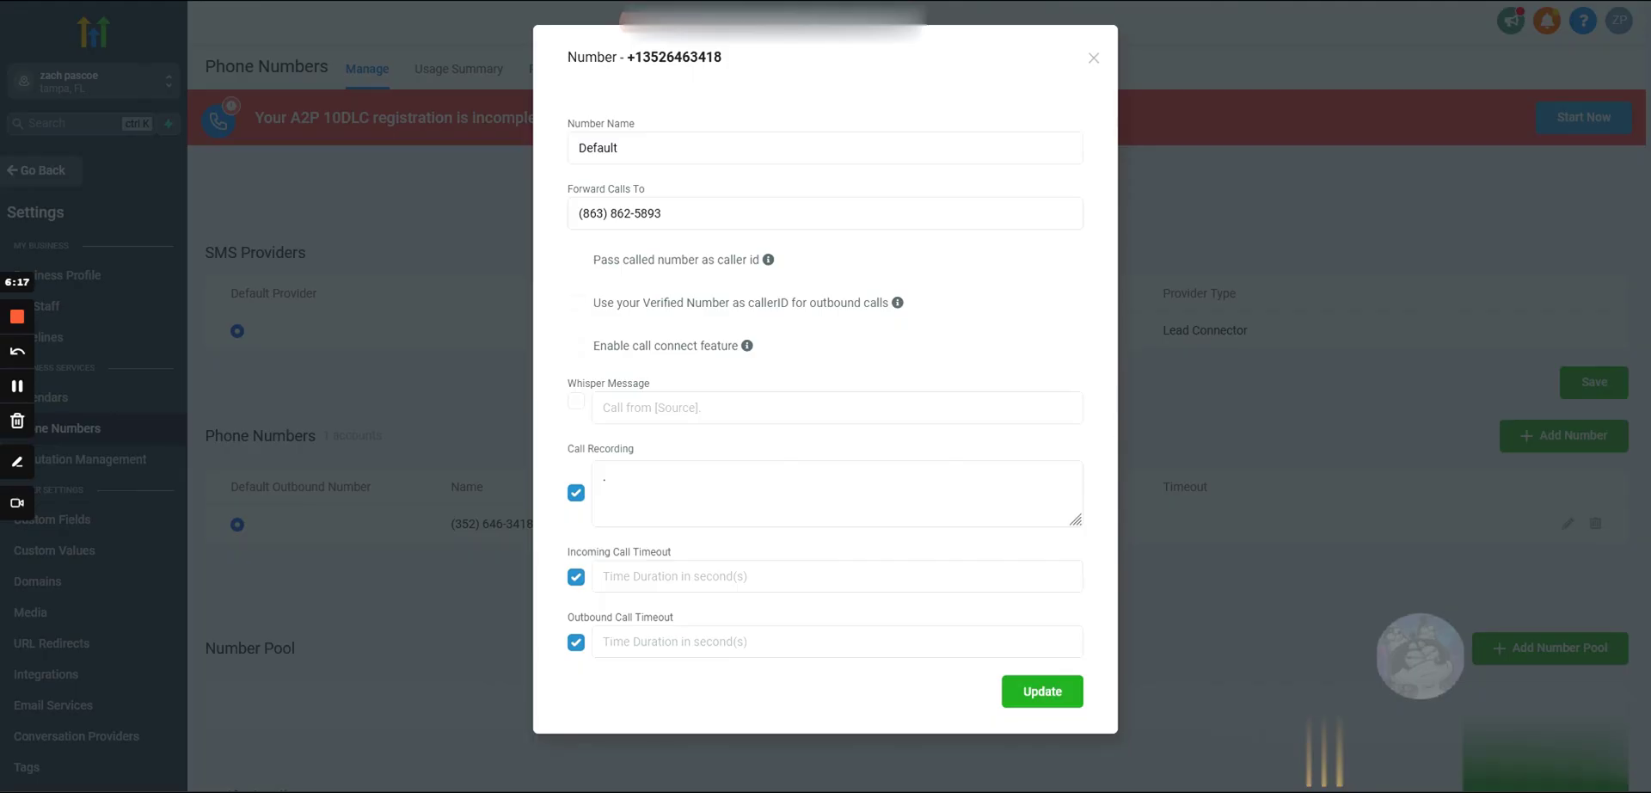
click(606, 477)
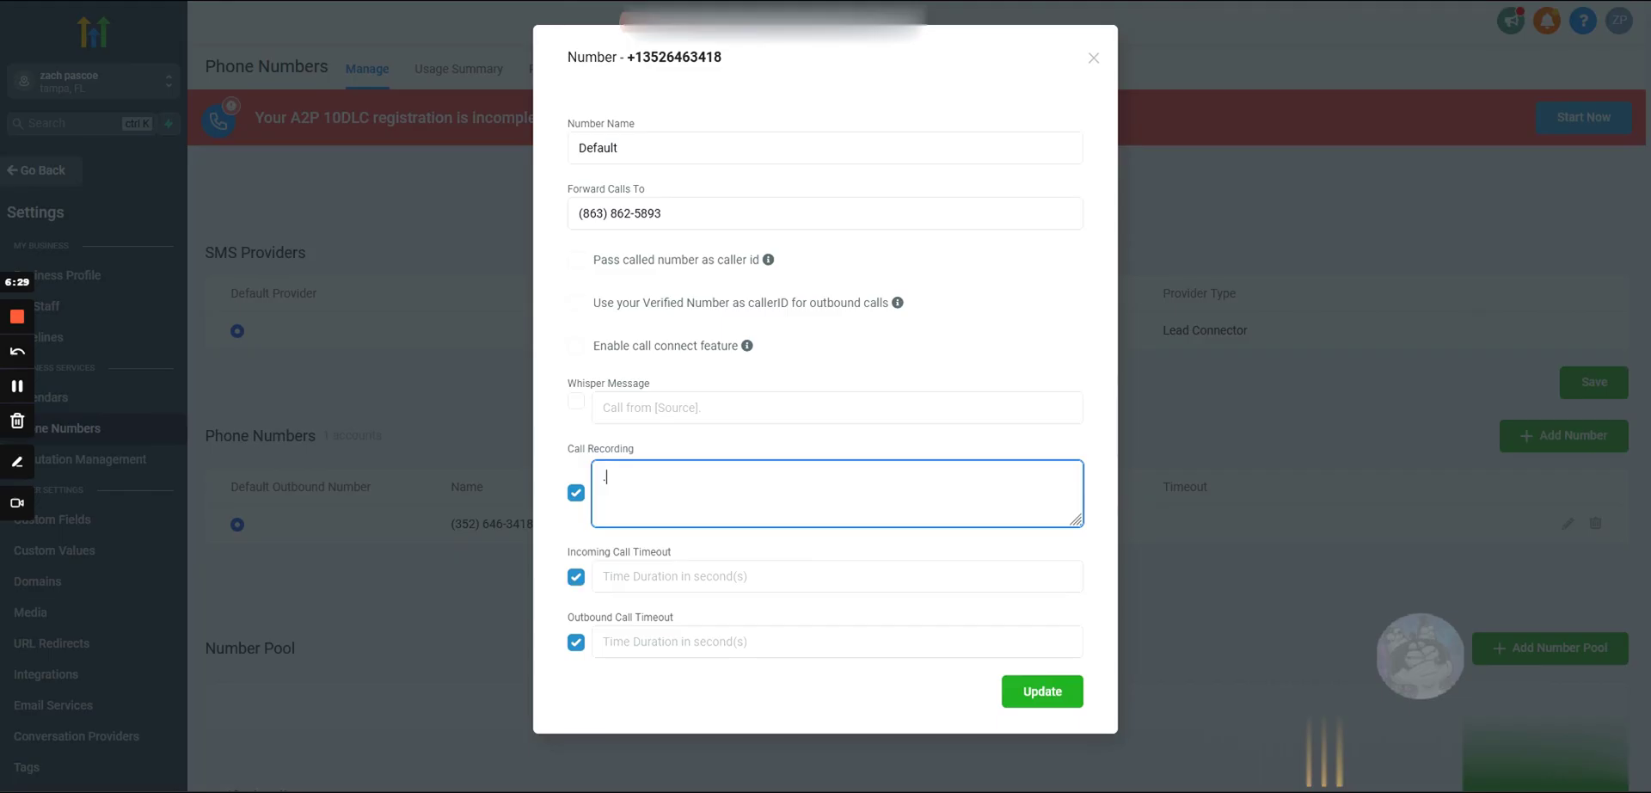
Step: Set the outbound call timeout to 18 and leave the incoming call timeout empty
key(Tab)
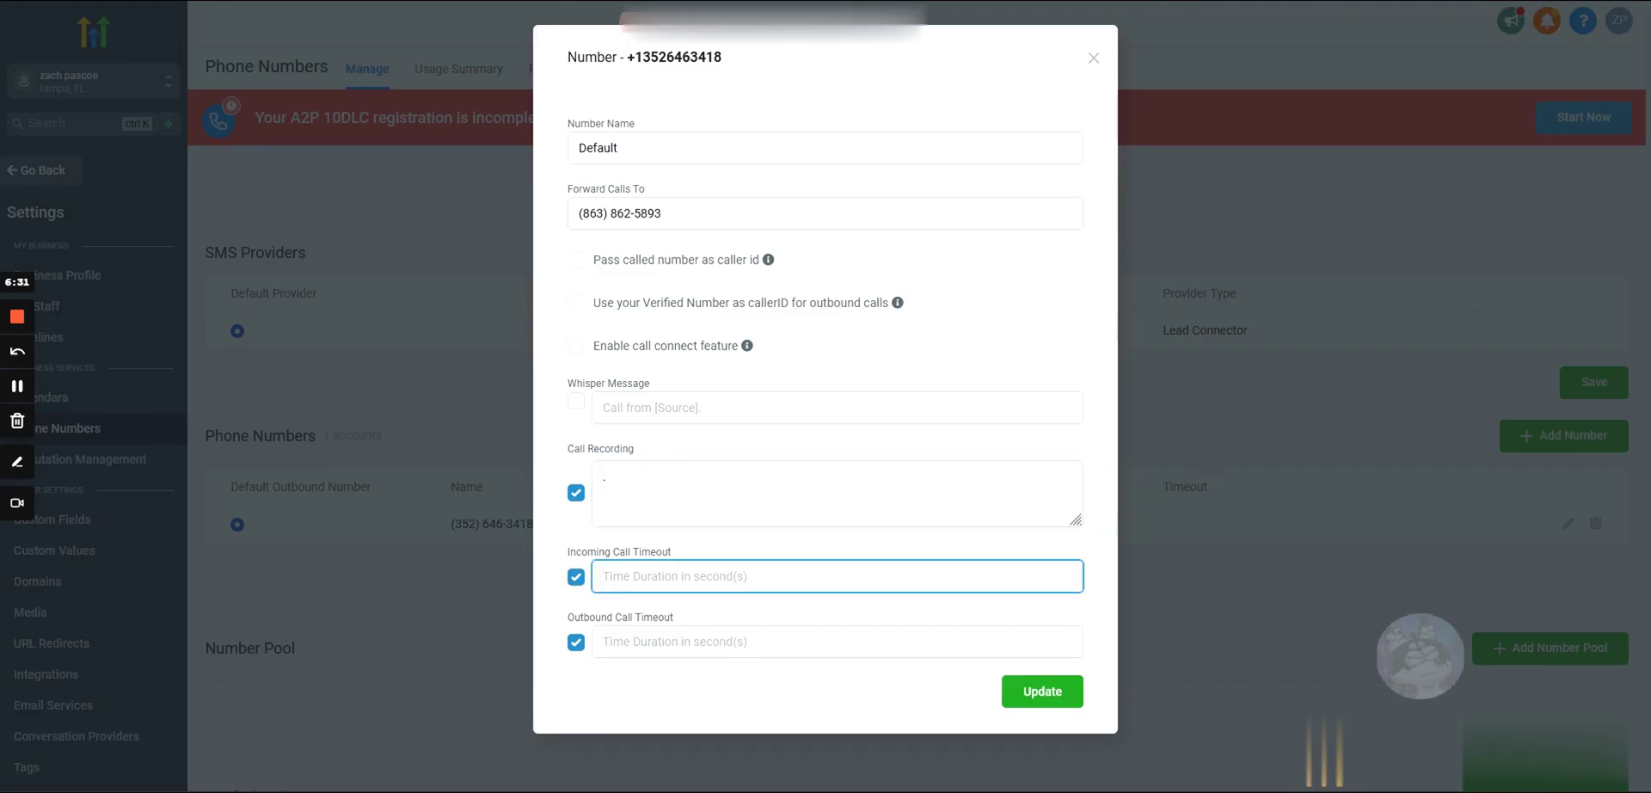
key(Tab)
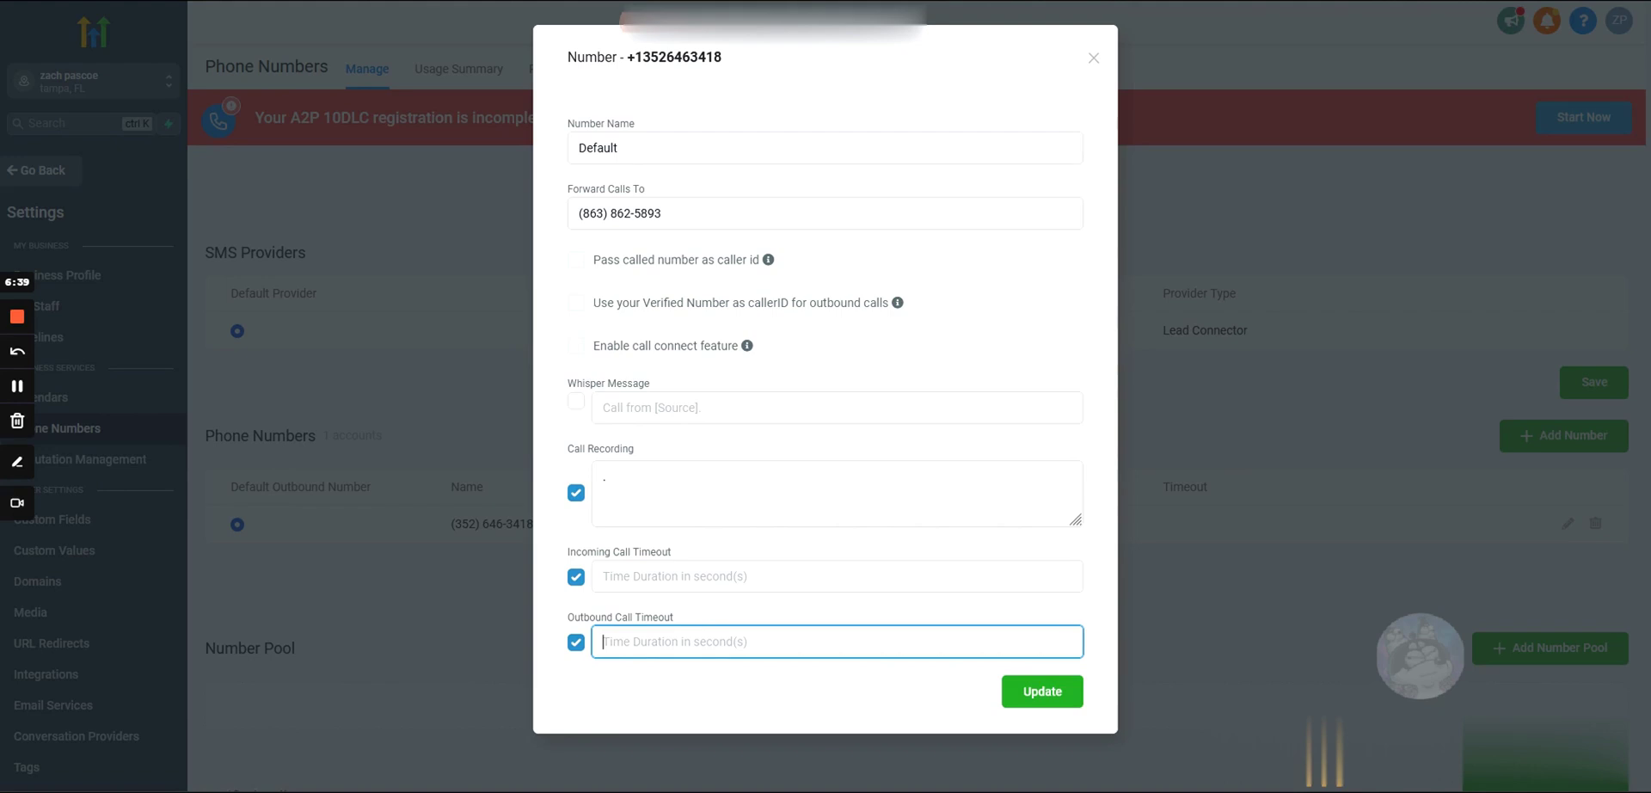
text(18)
key(ctrl+a)
click(617, 679)
click(836, 577)
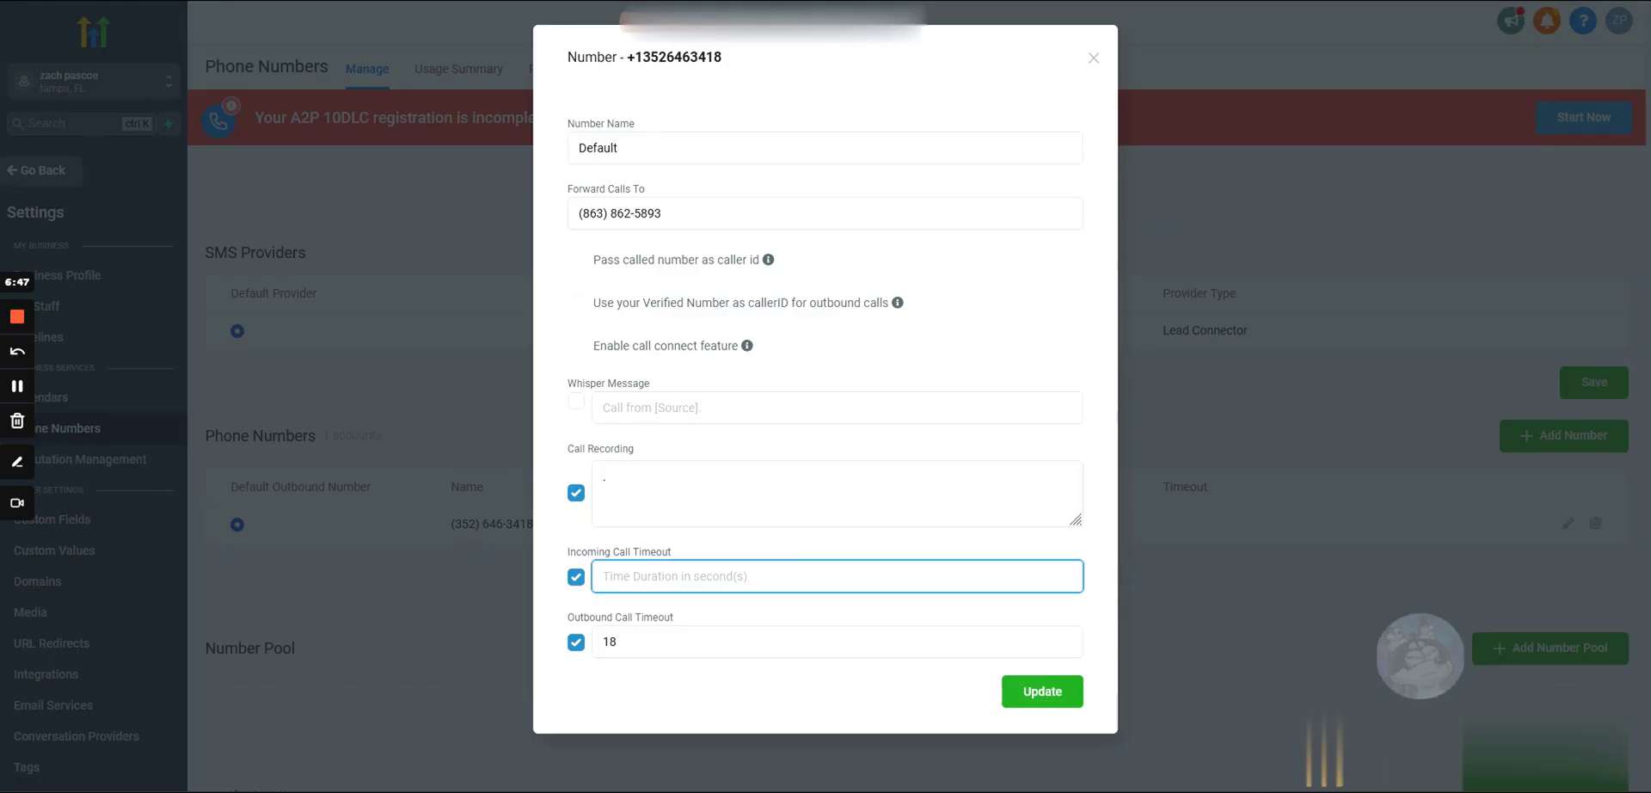
text(30)
key(ctrl+a)
key(BackSpace)
Step: Keep the forwarding number unchanged, retype the 18 outbound timeout and save with Update
click(705, 213)
key(ctrl+a)
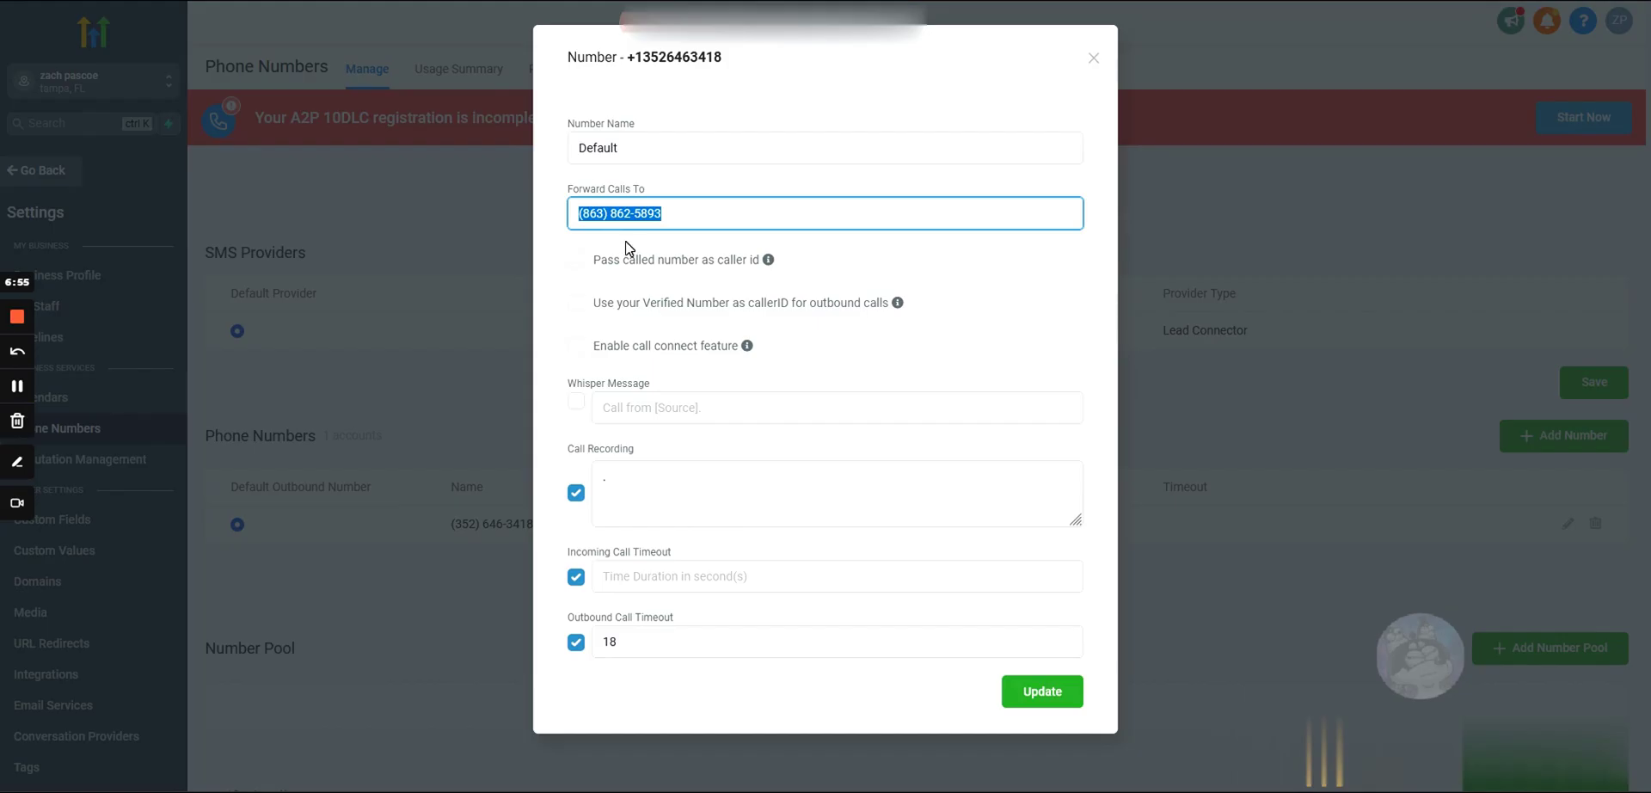
key(Right)
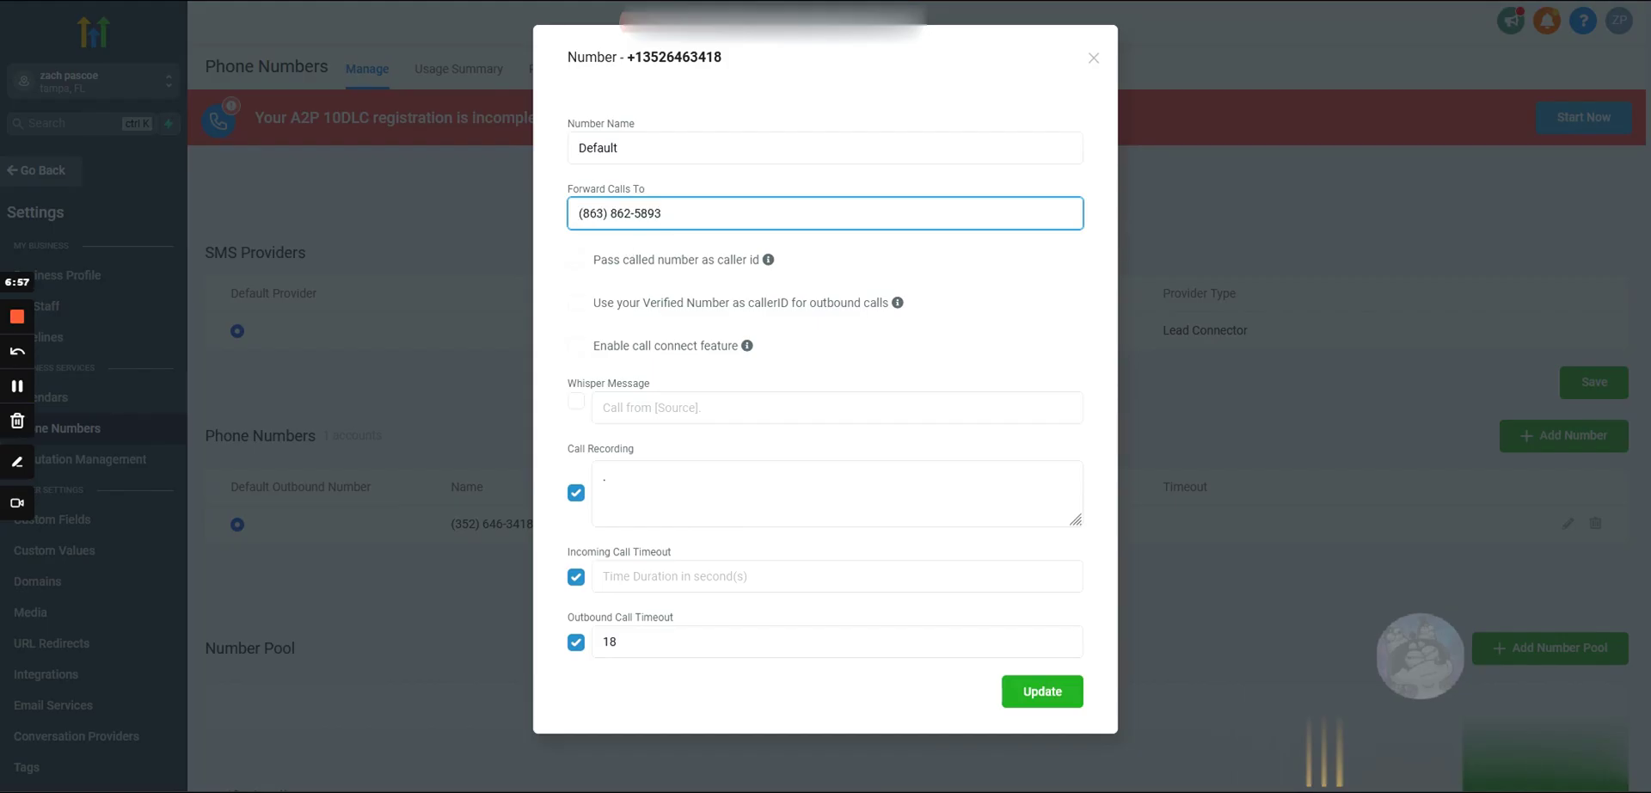
key(ctrl+a)
click(604, 244)
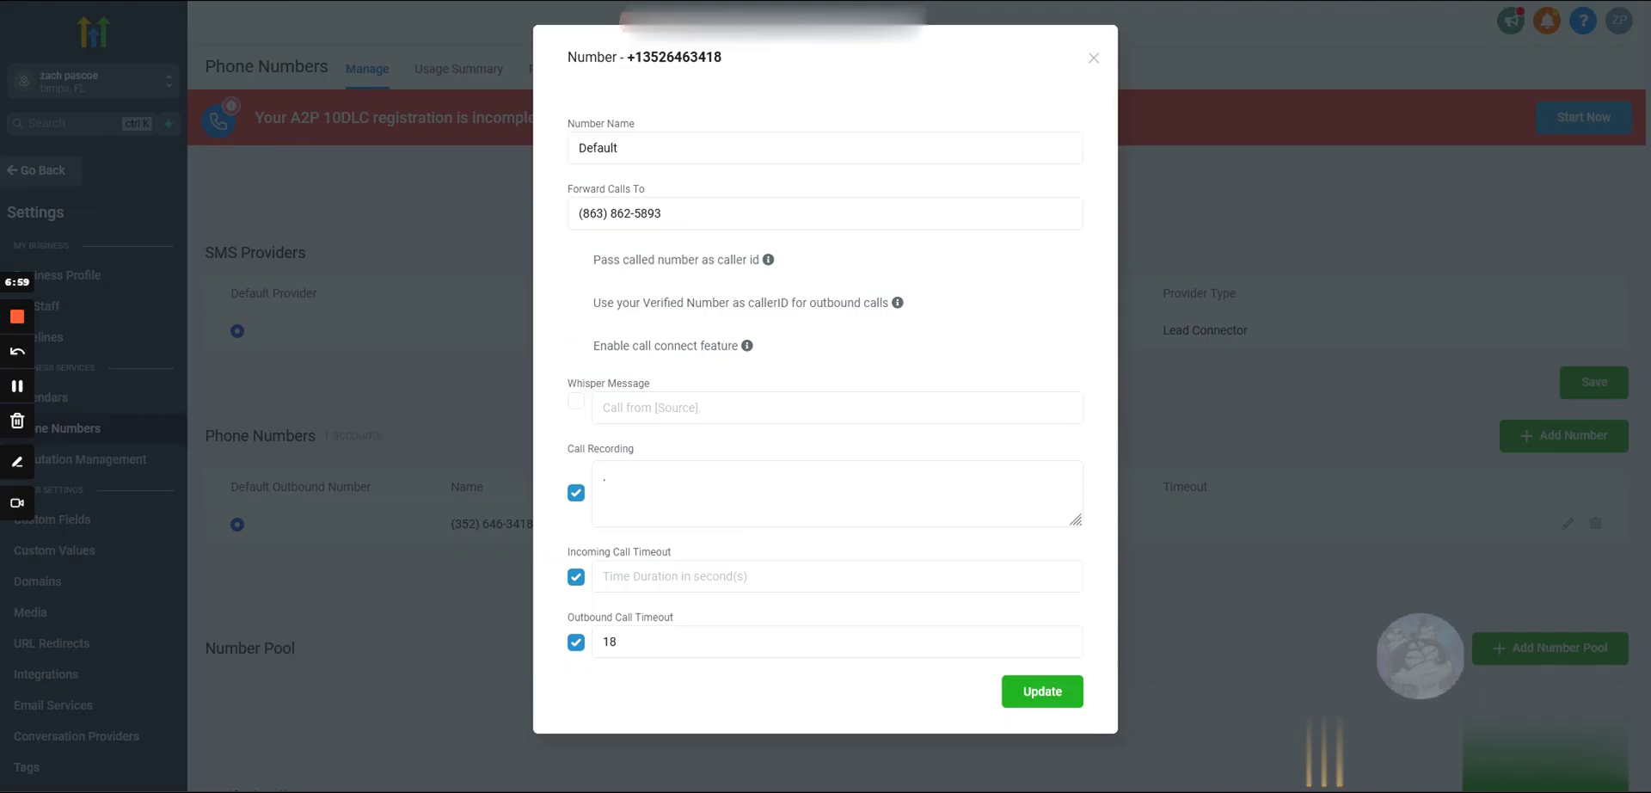
drag(590, 555, 707, 559)
click(708, 558)
triple_click(619, 213)
click(662, 214)
double_click(609, 642)
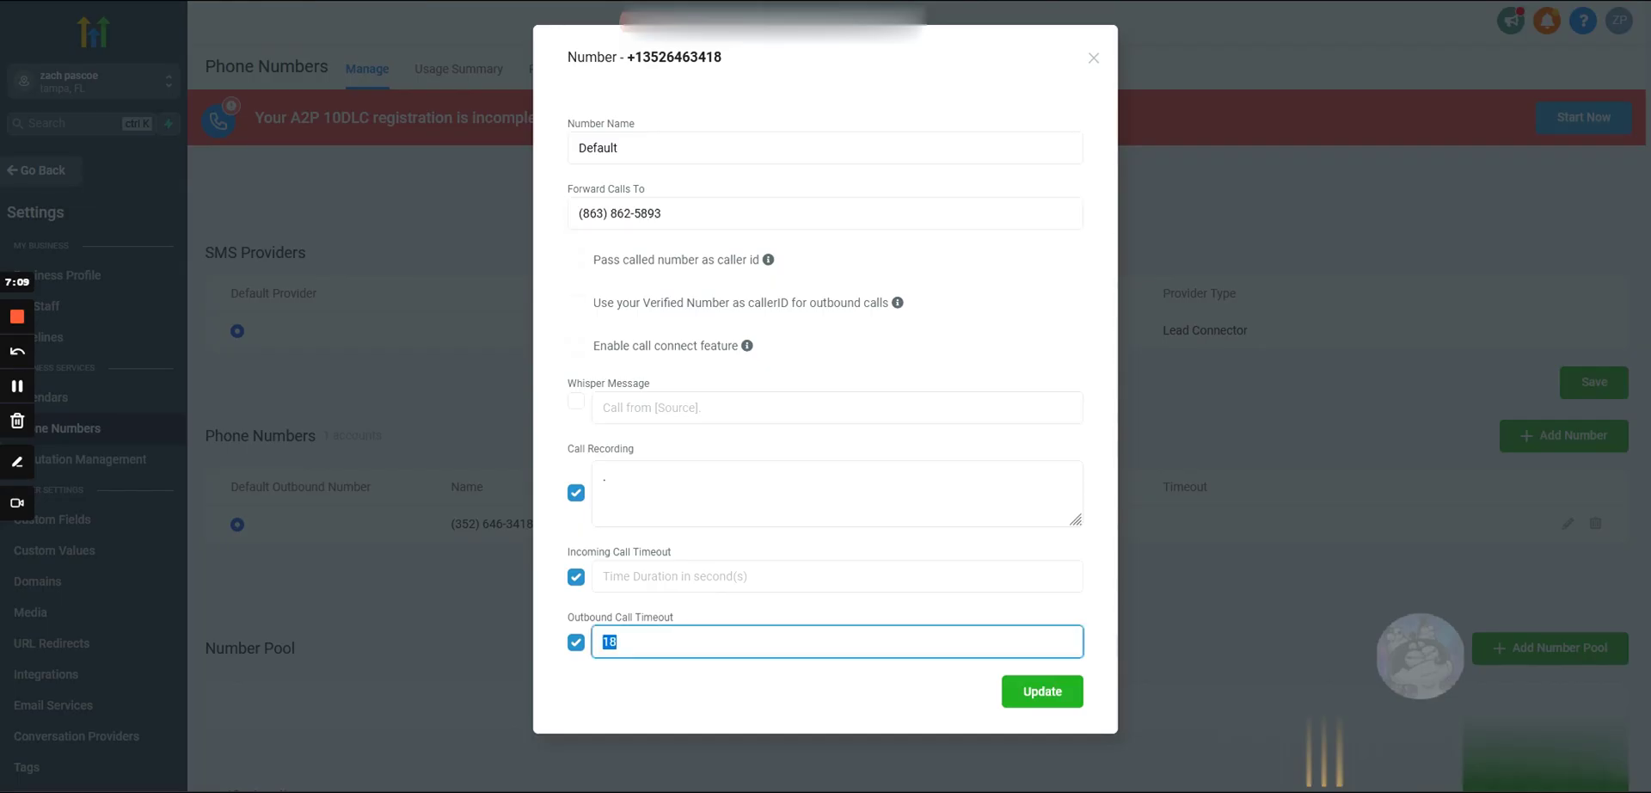
key(BackSpace)
text(18)
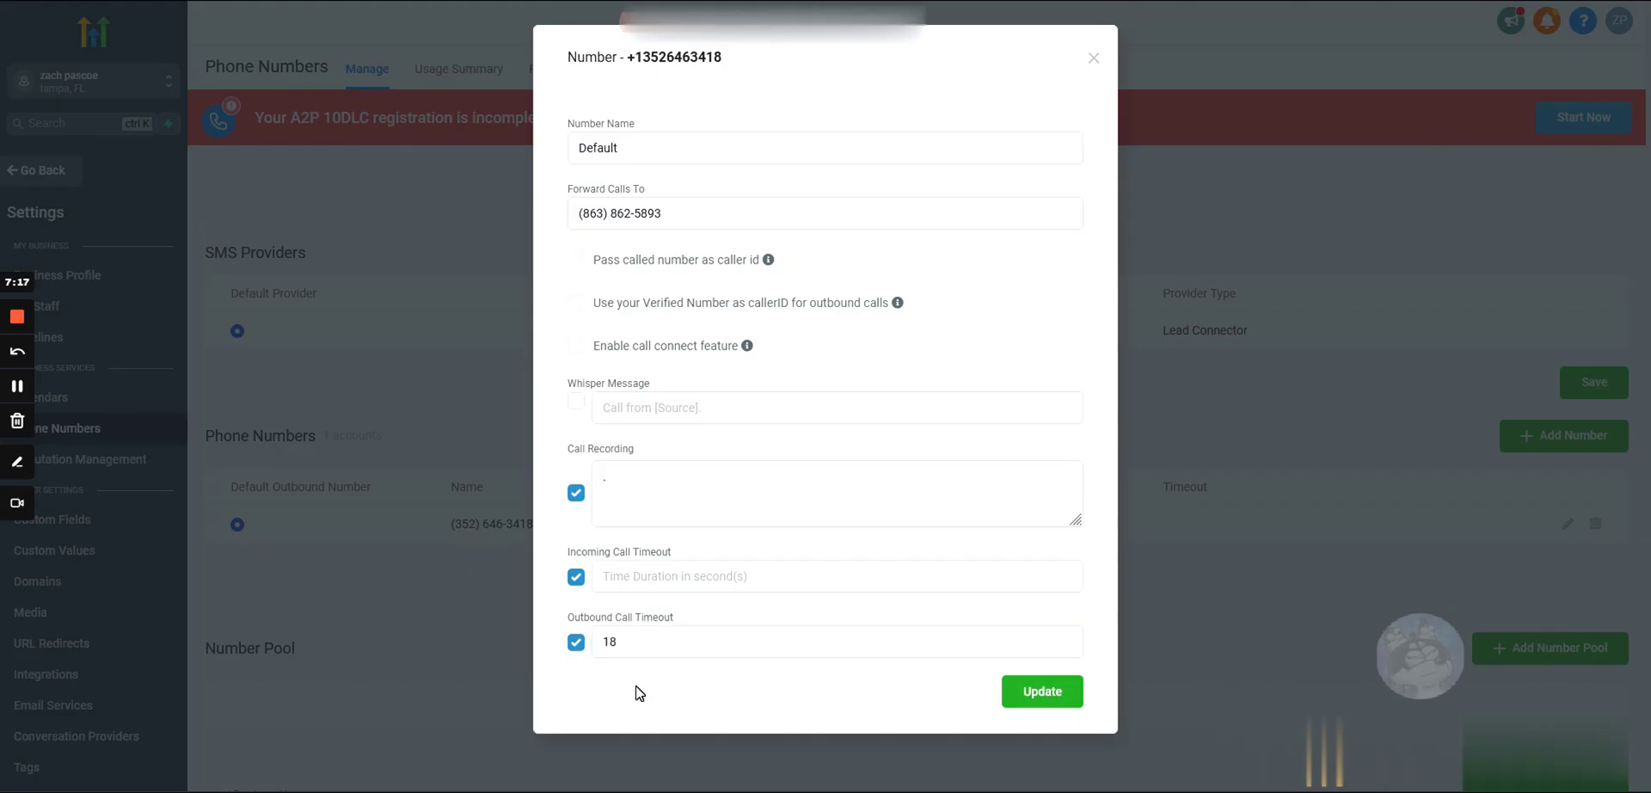
click(1031, 694)
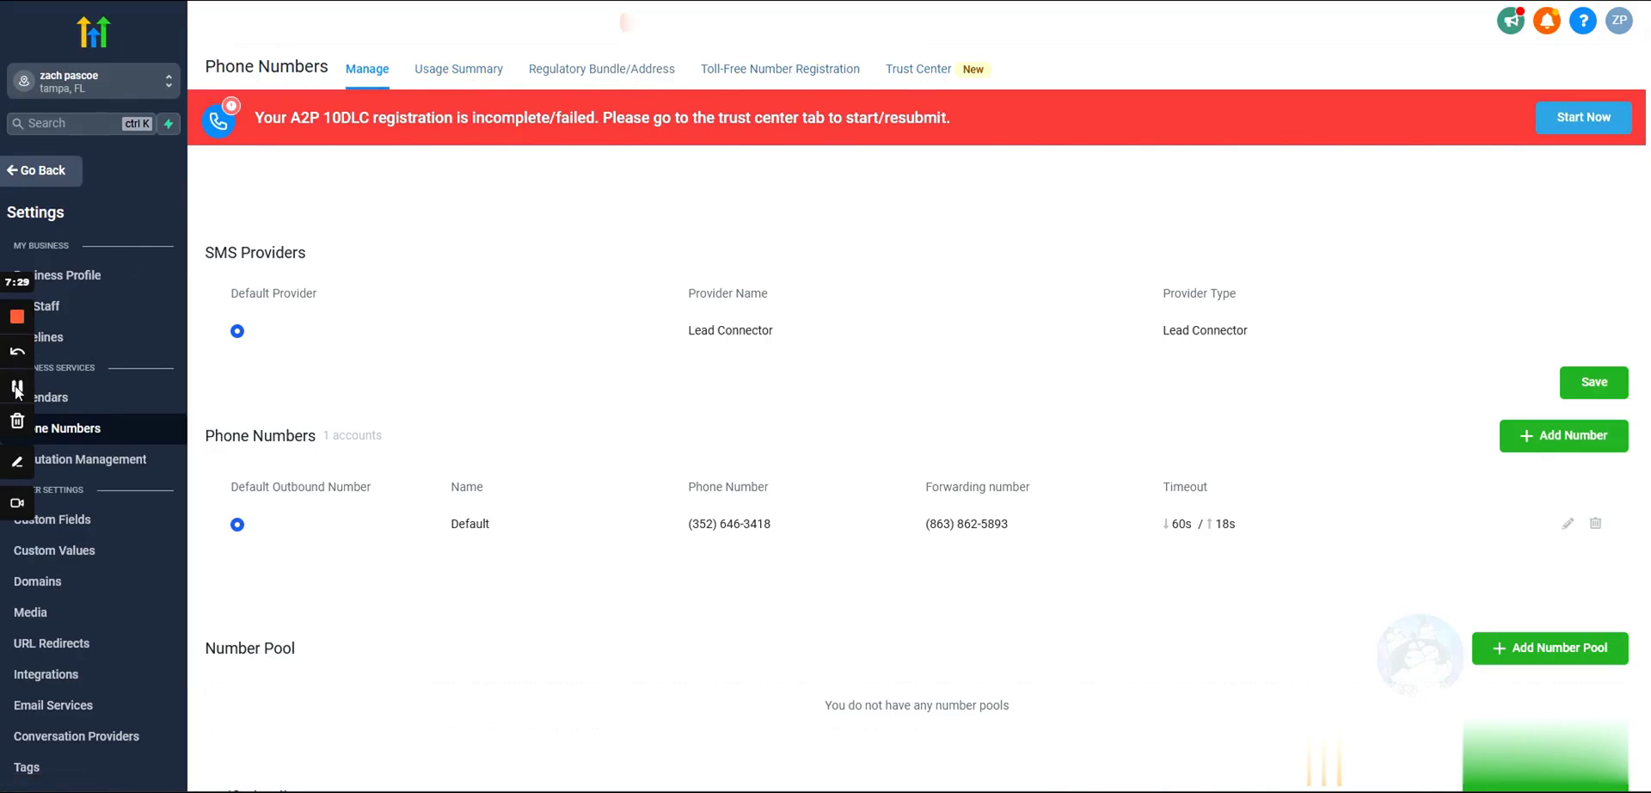
click(909, 79)
drag(1013, 353, 967, 350)
drag(1122, 385, 950, 351)
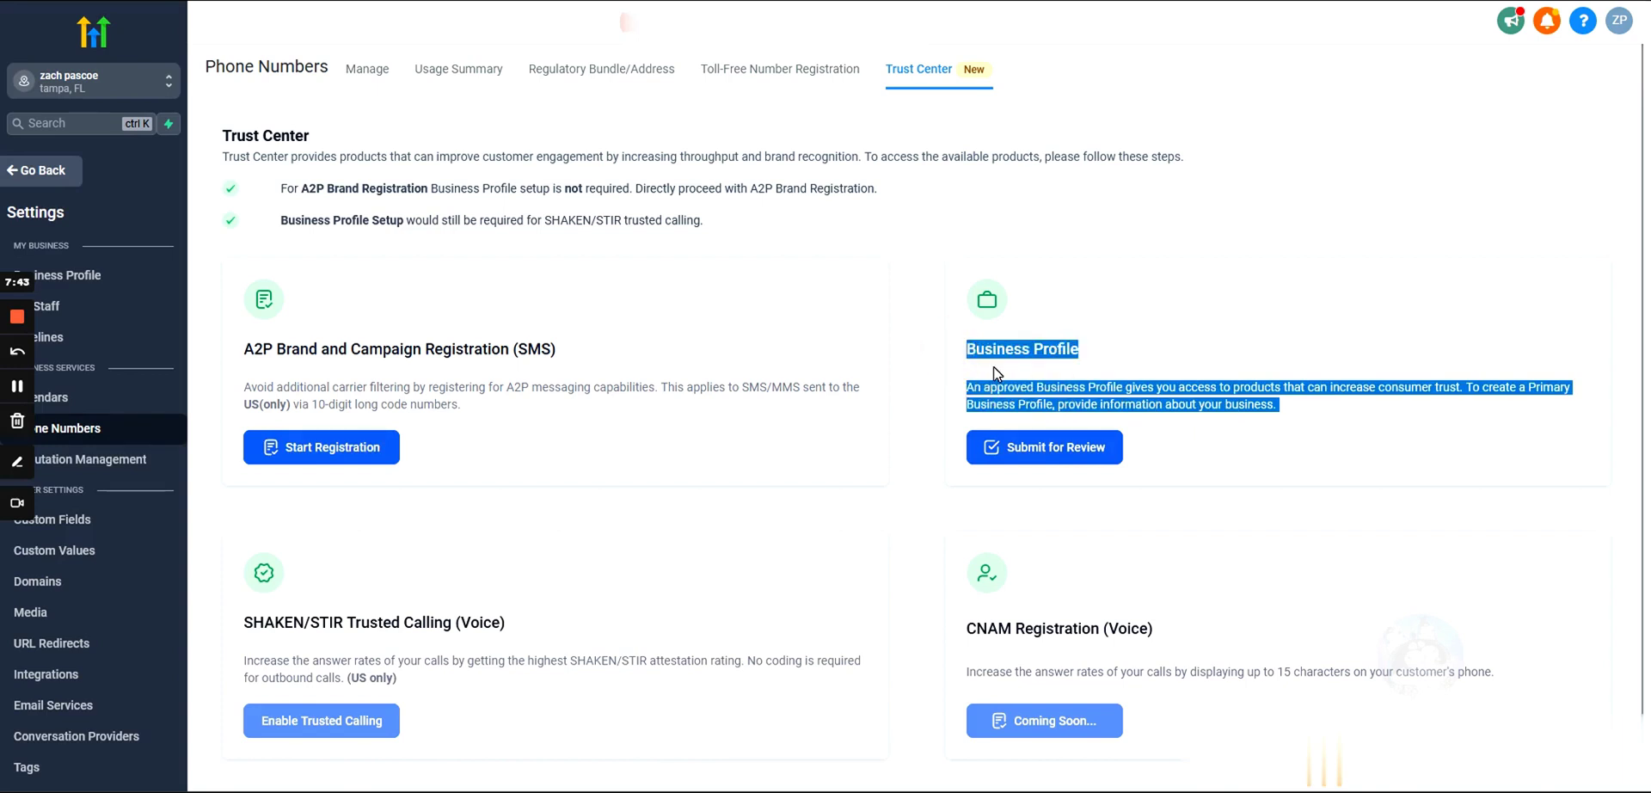
drag(1297, 414, 995, 350)
click(1002, 447)
scroll(664, 369, down, 3)
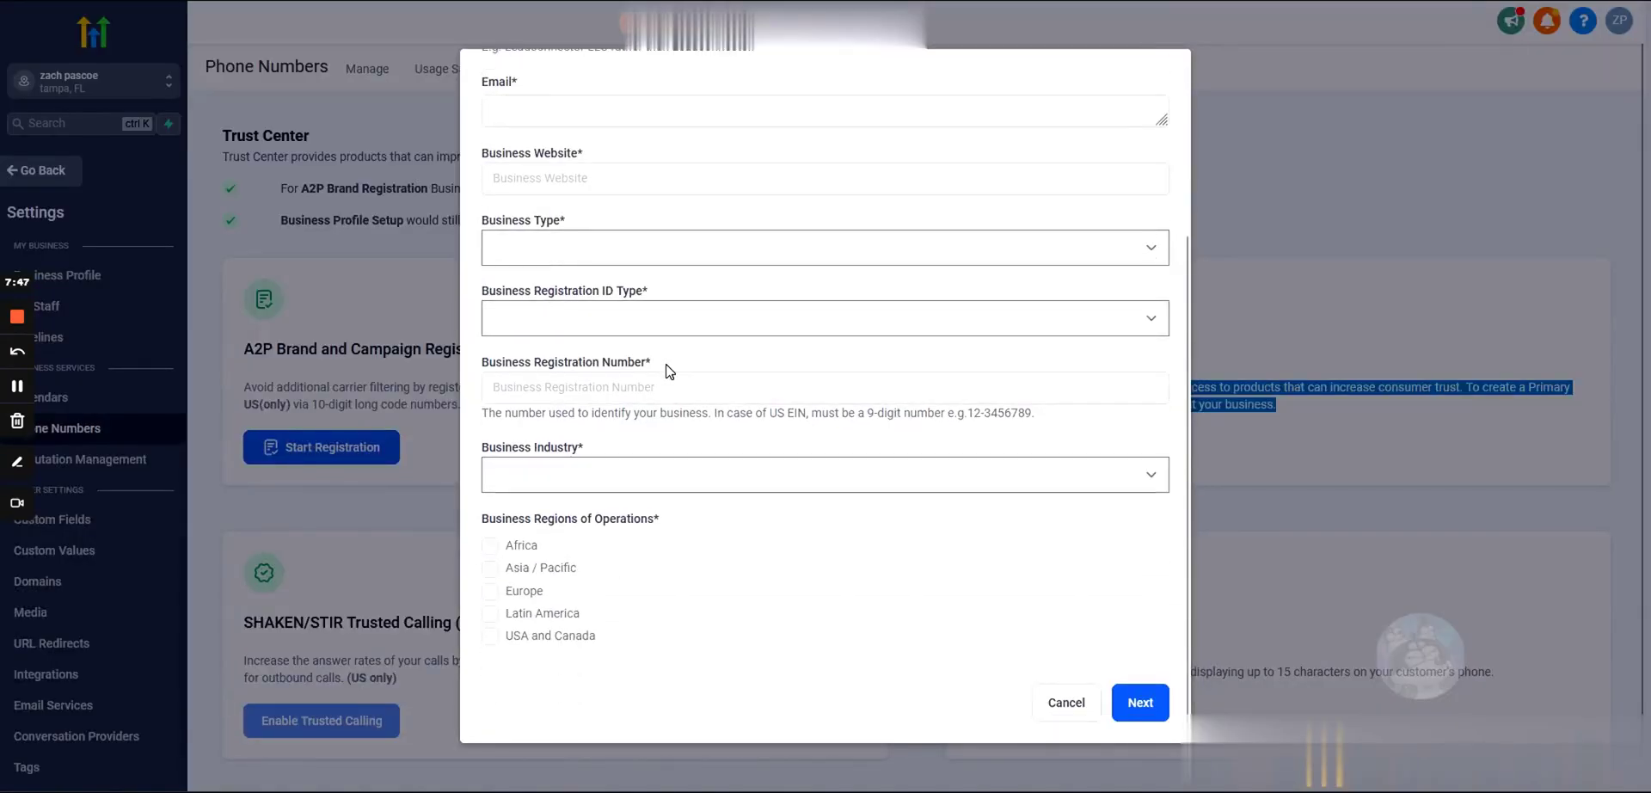
scroll(825, 387, up, 3)
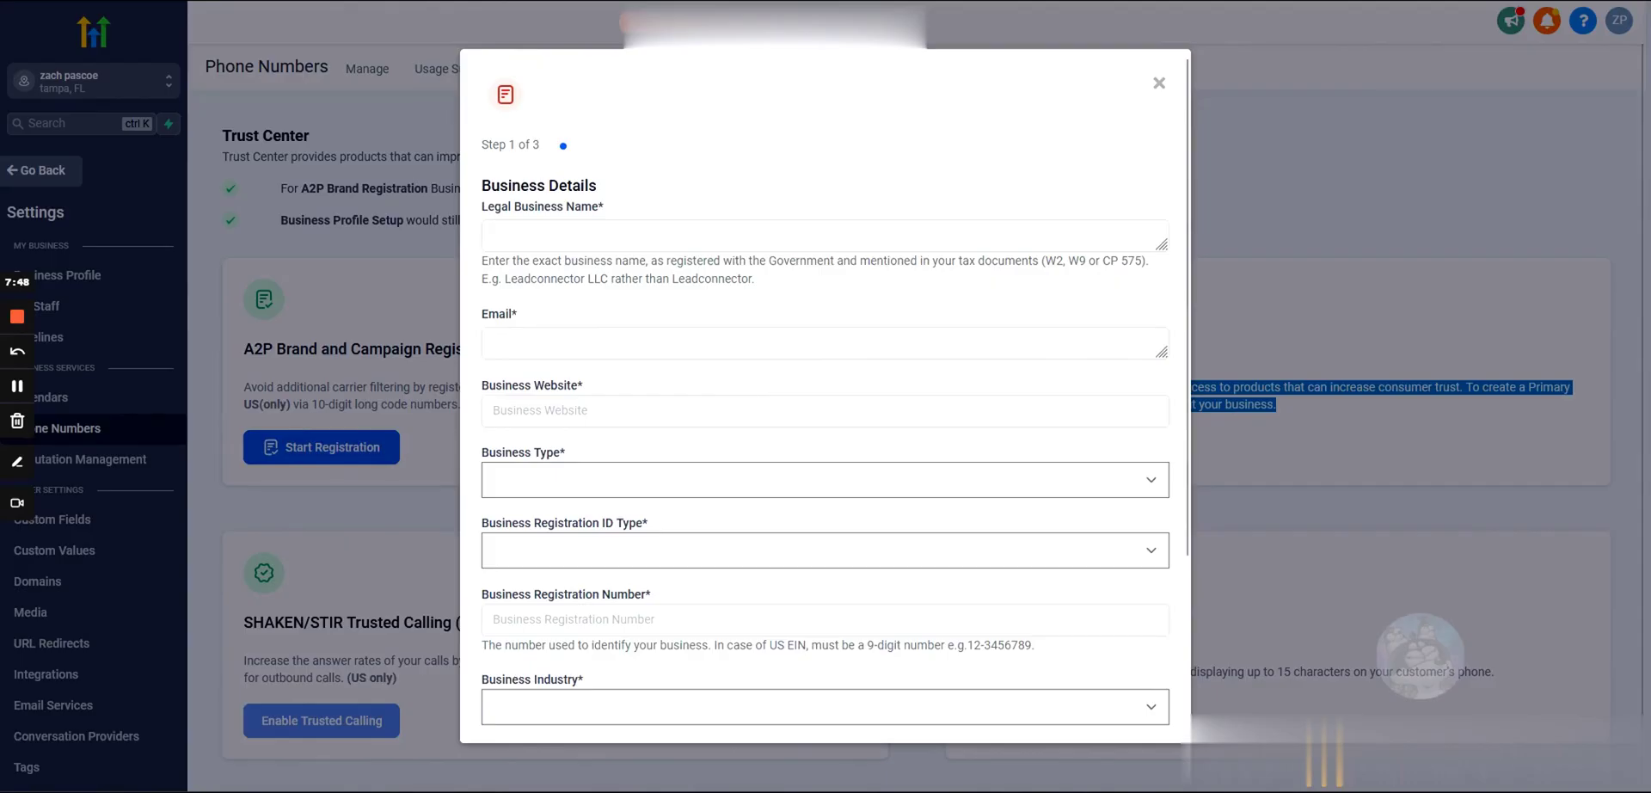
click(1160, 82)
click(1290, 406)
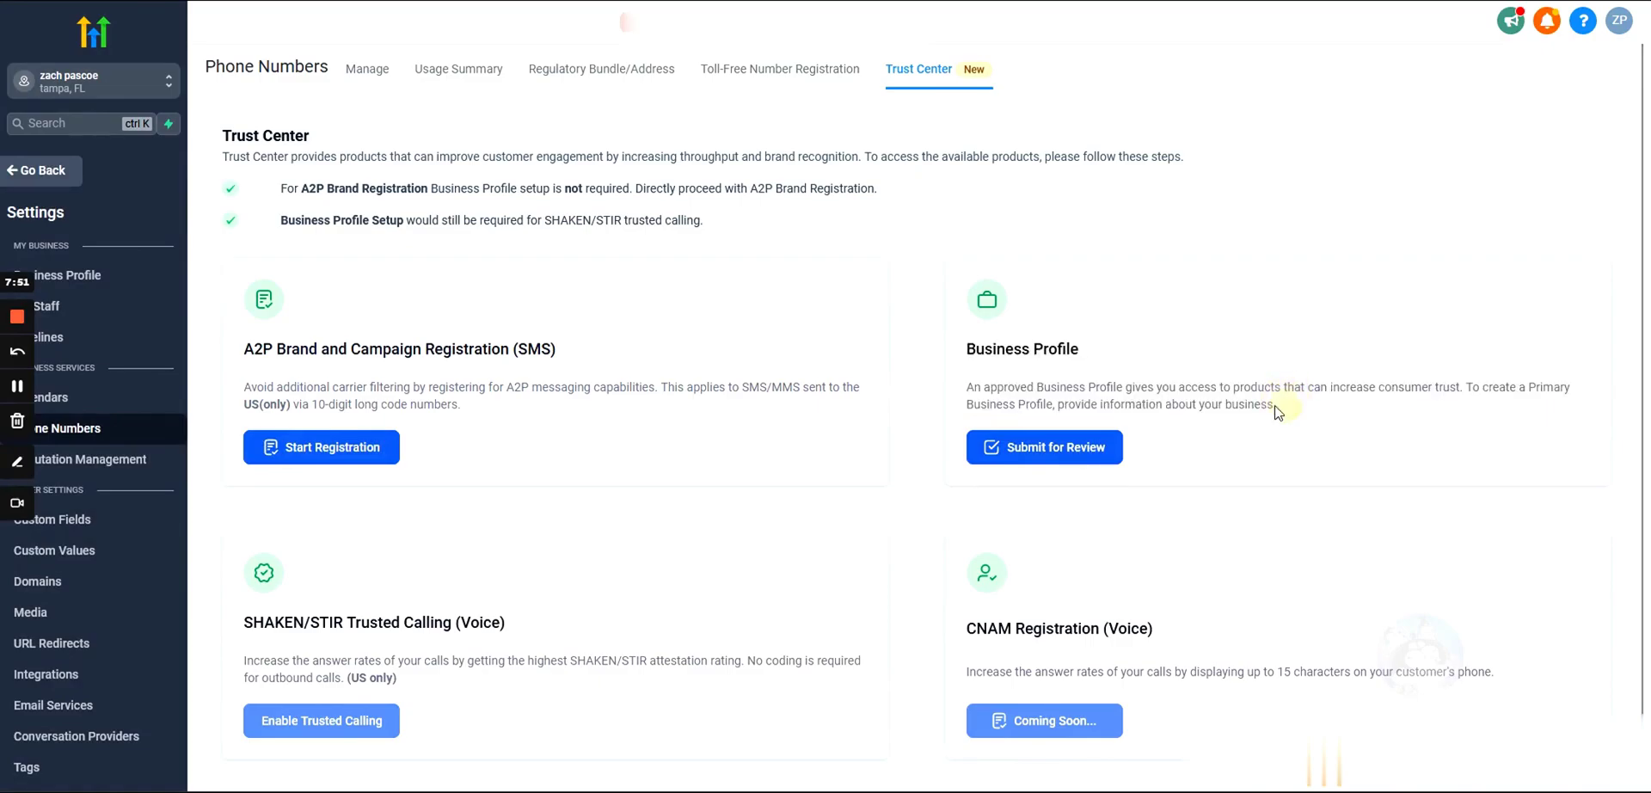
drag(1277, 406, 951, 356)
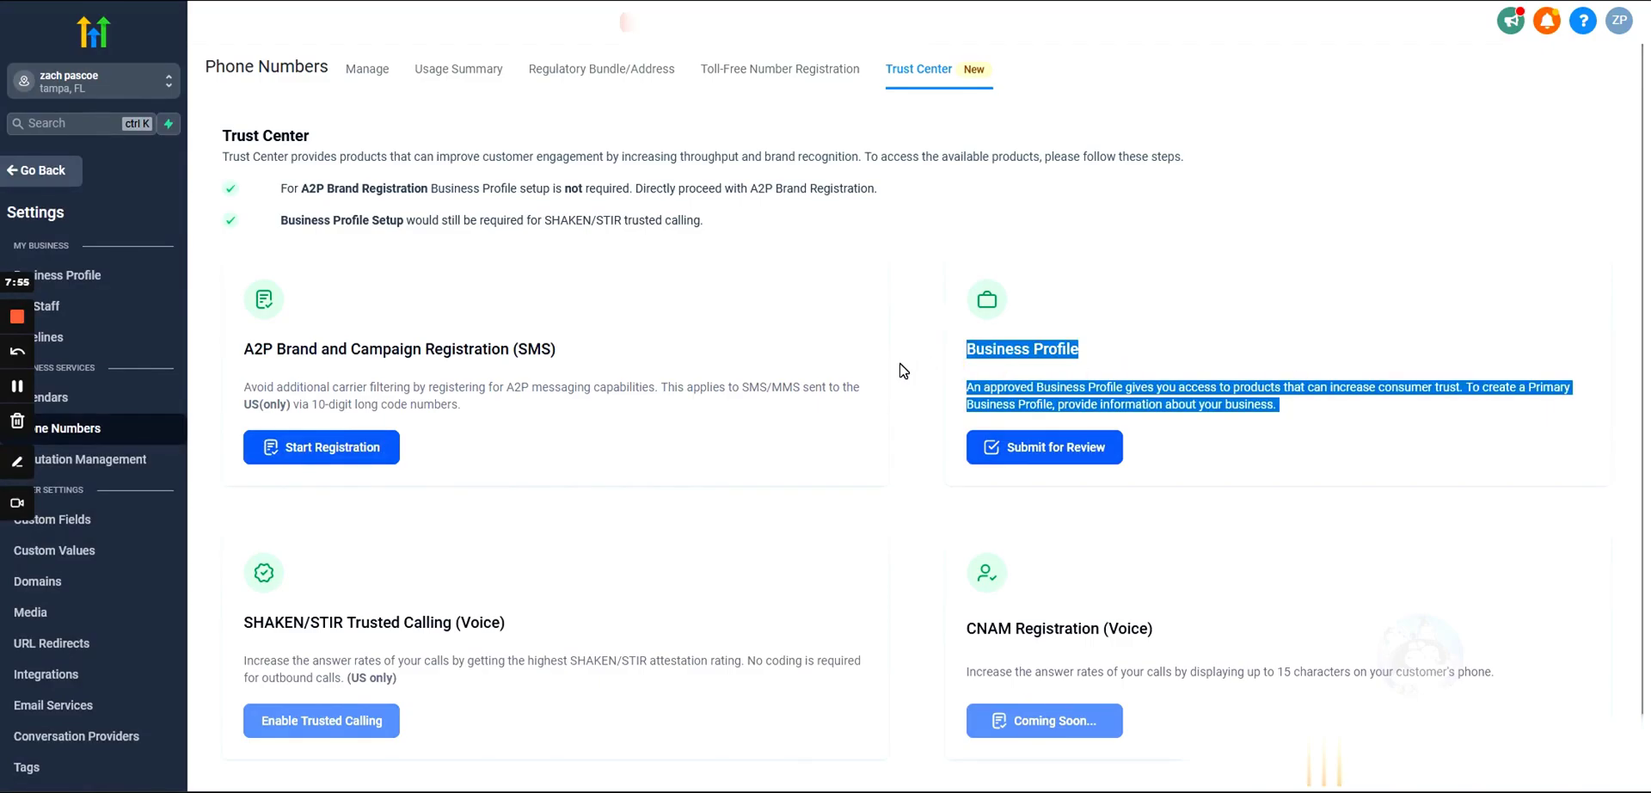
click(928, 322)
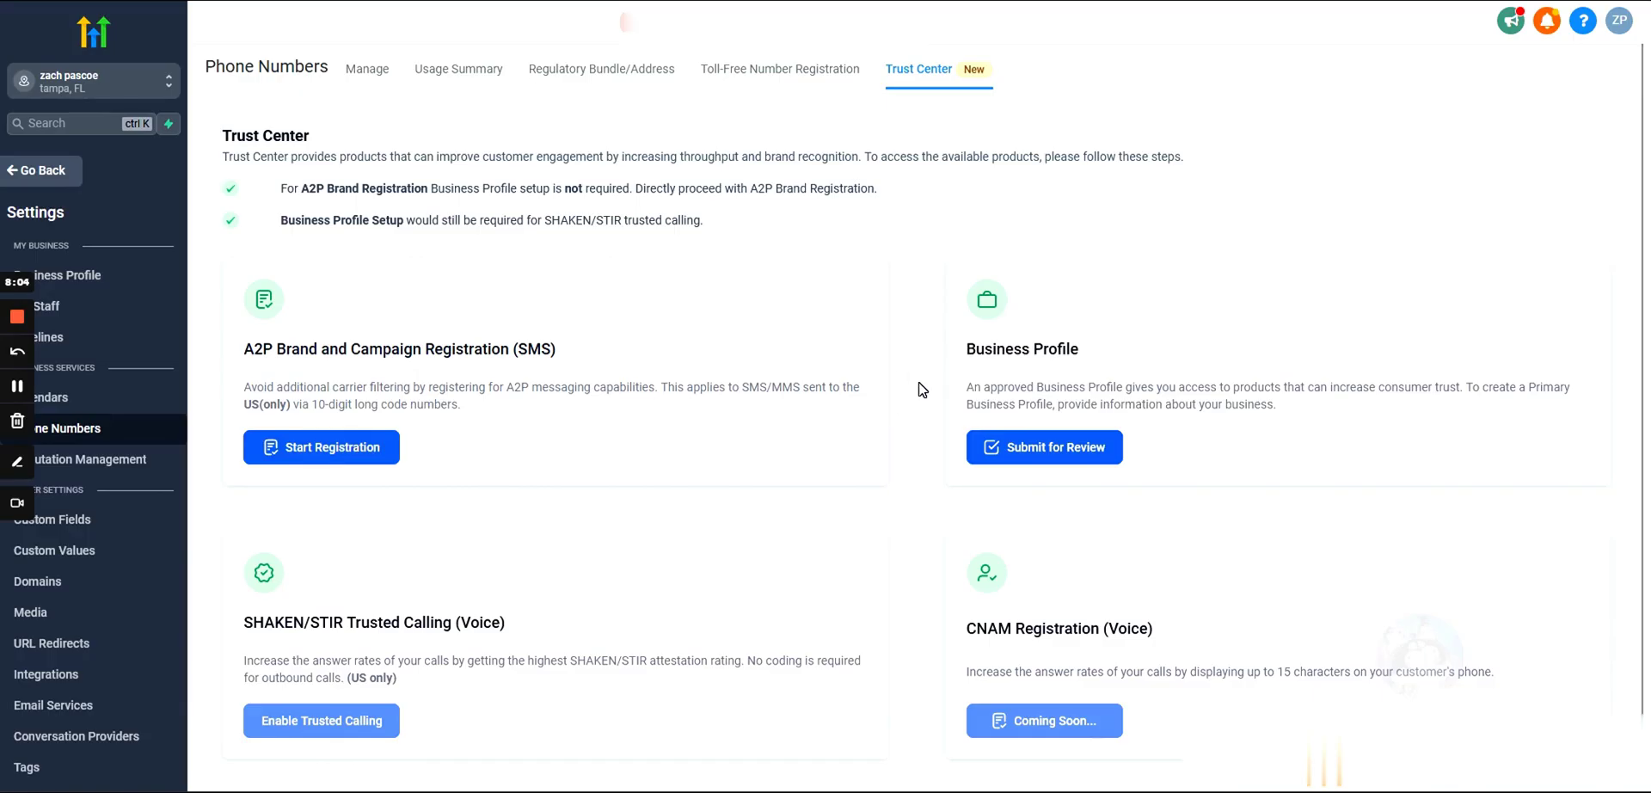
drag(963, 348, 921, 339)
click(1295, 415)
click(998, 448)
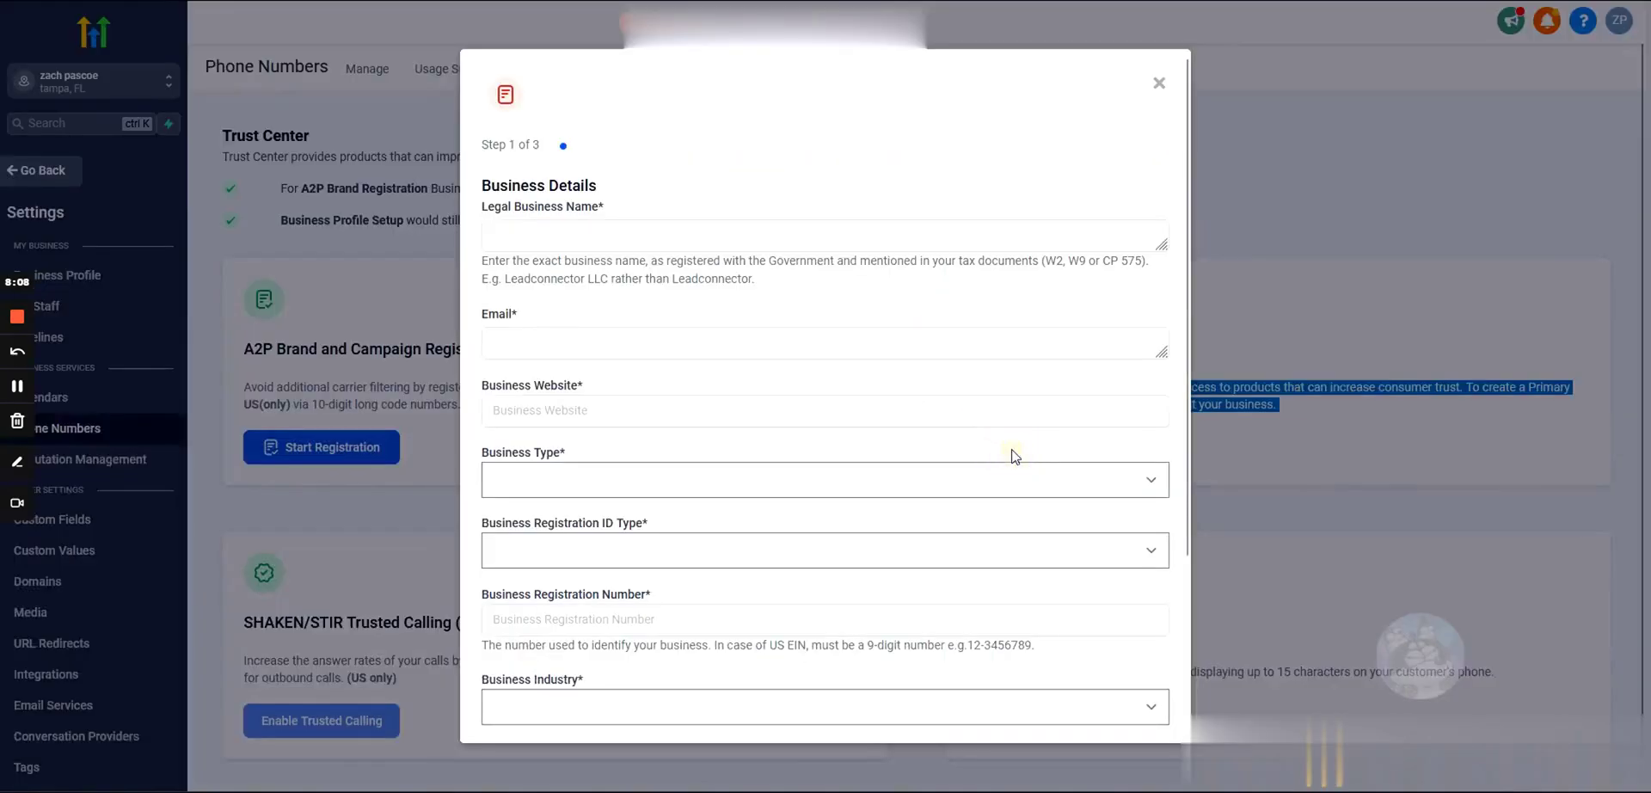
scroll(696, 335, down, 3)
scroll(693, 361, up, 3)
click(1159, 83)
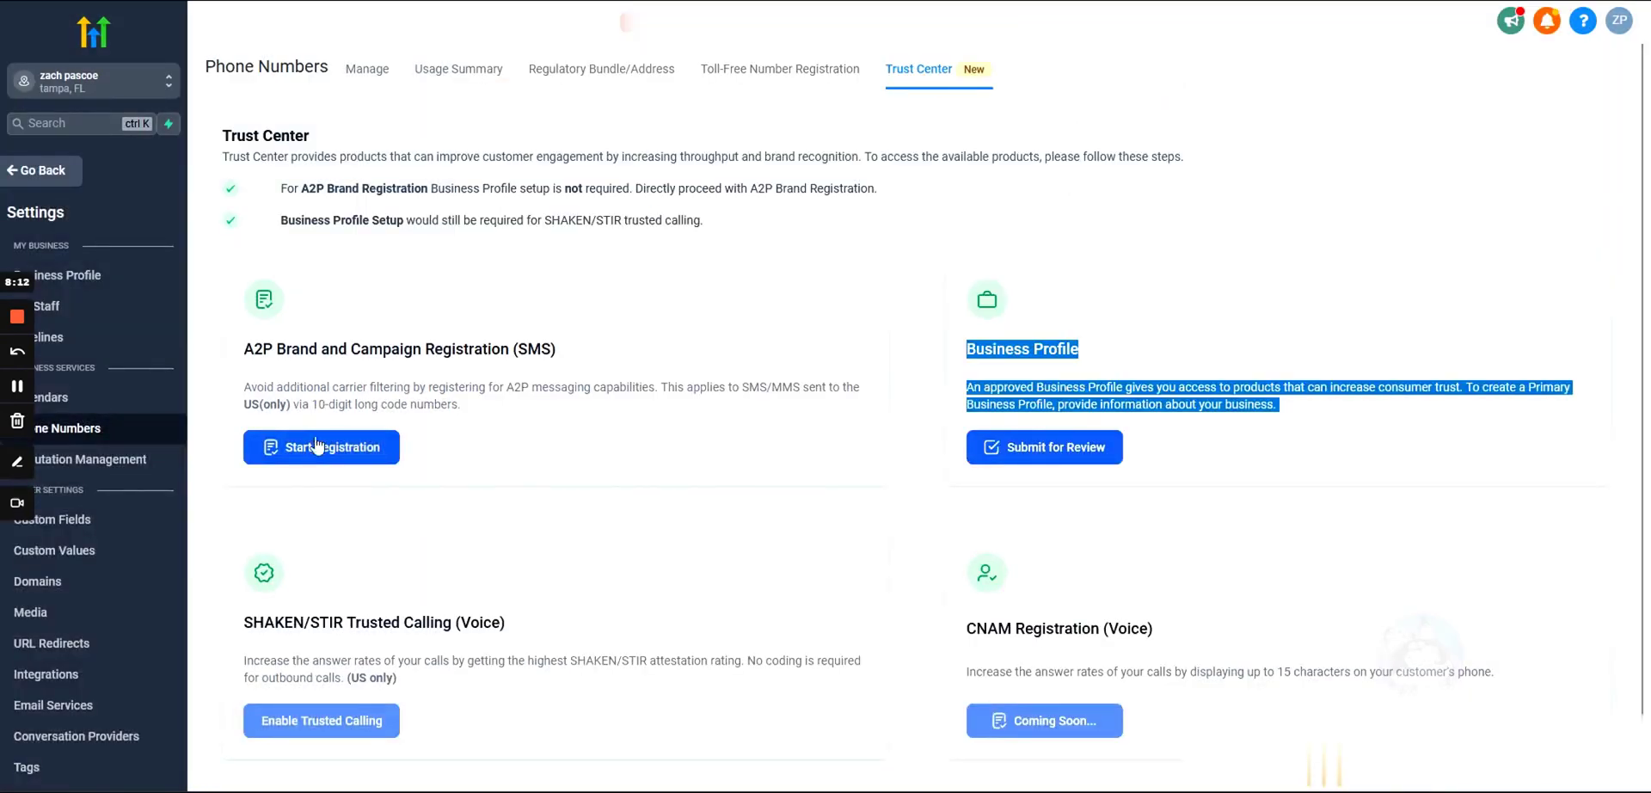
drag(519, 424, 241, 357)
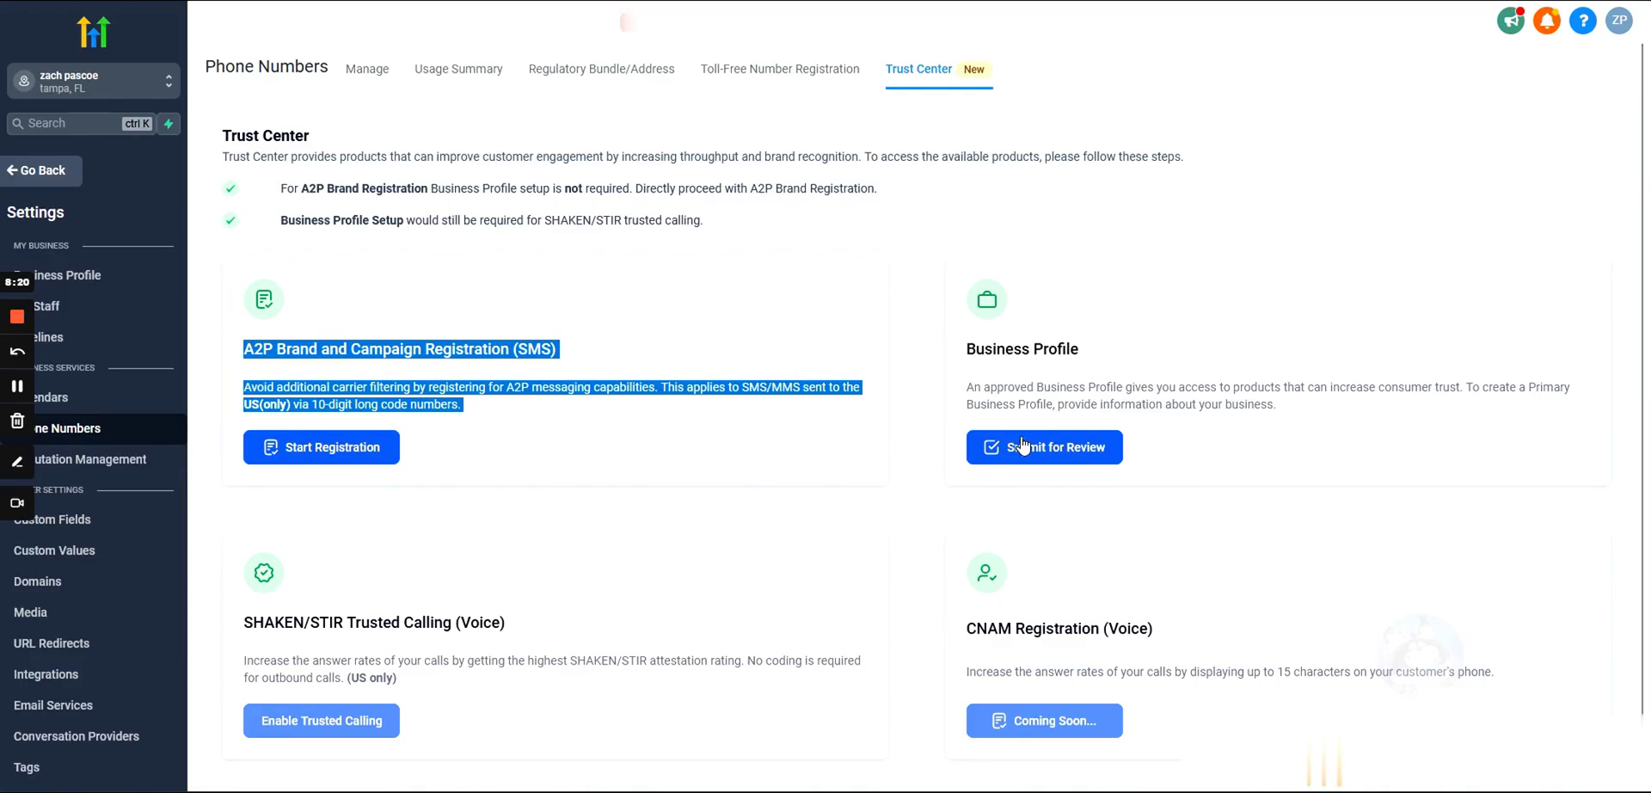
click(971, 353)
drag(971, 353, 1295, 417)
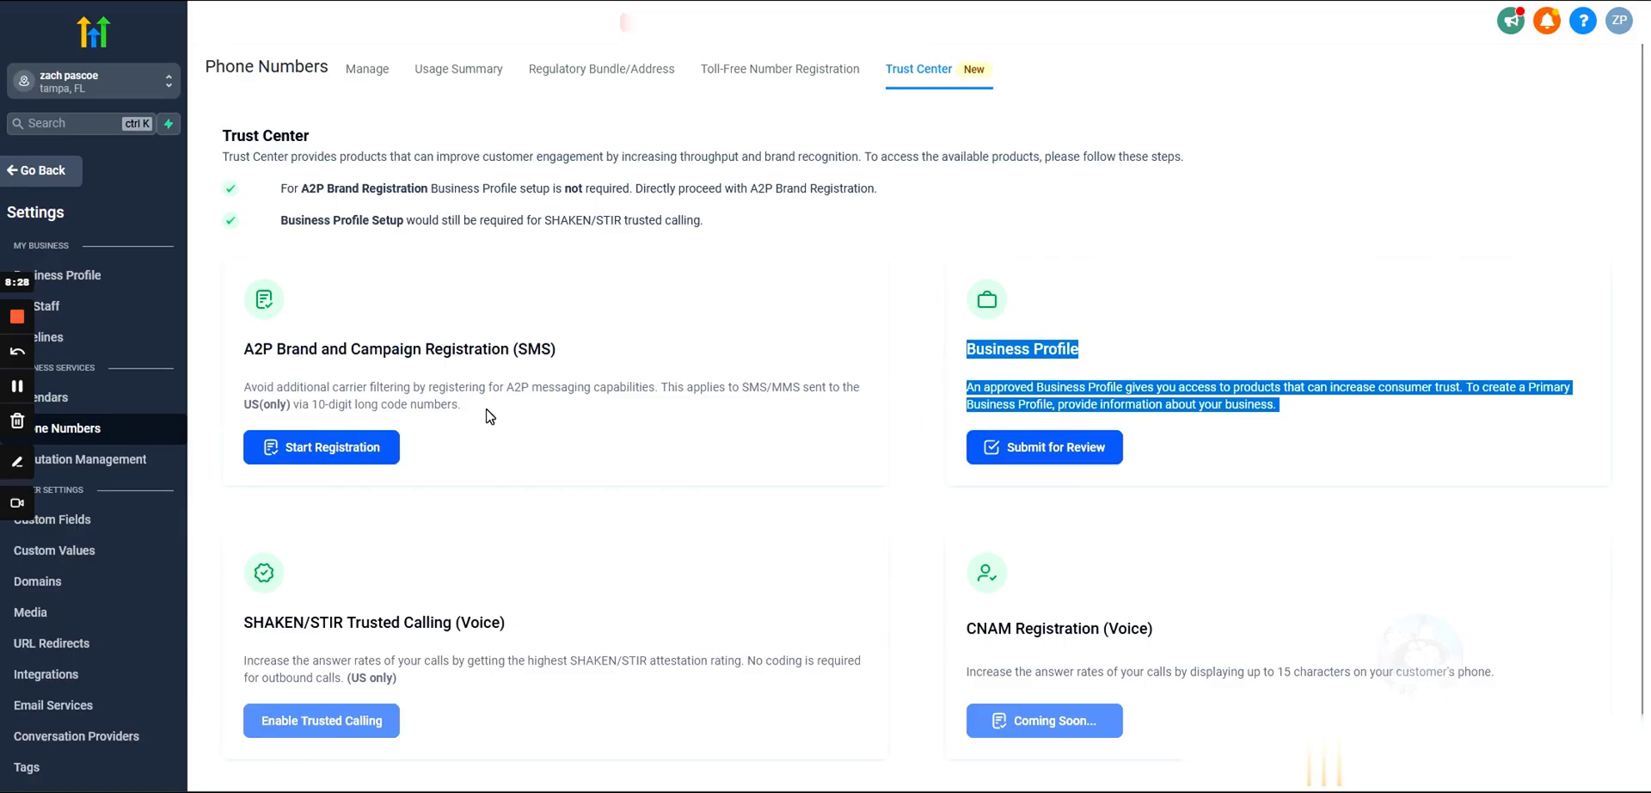
drag(490, 417, 219, 362)
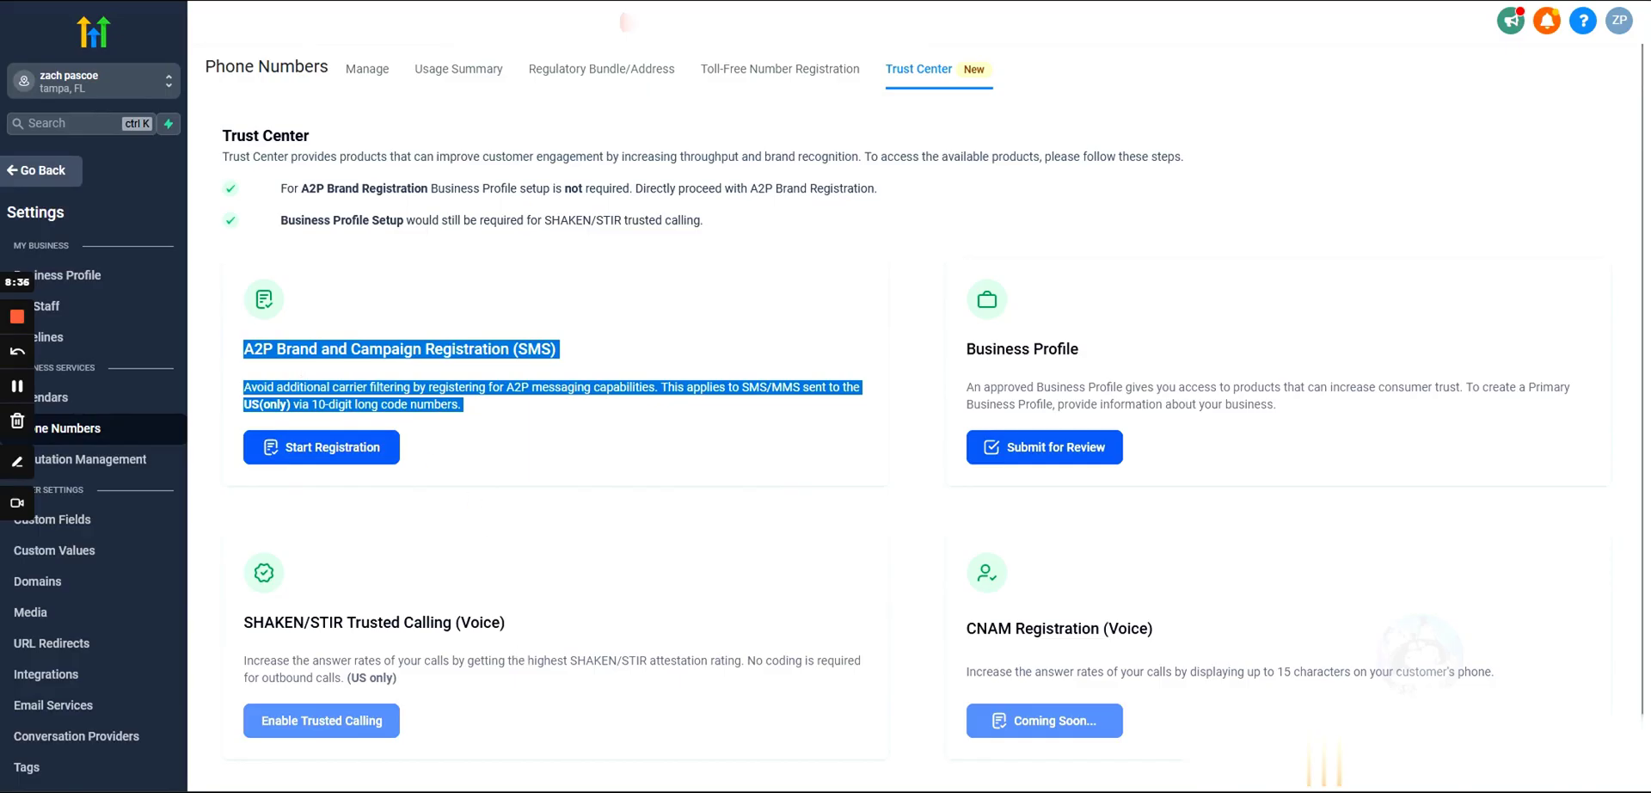
drag(397, 680, 247, 619)
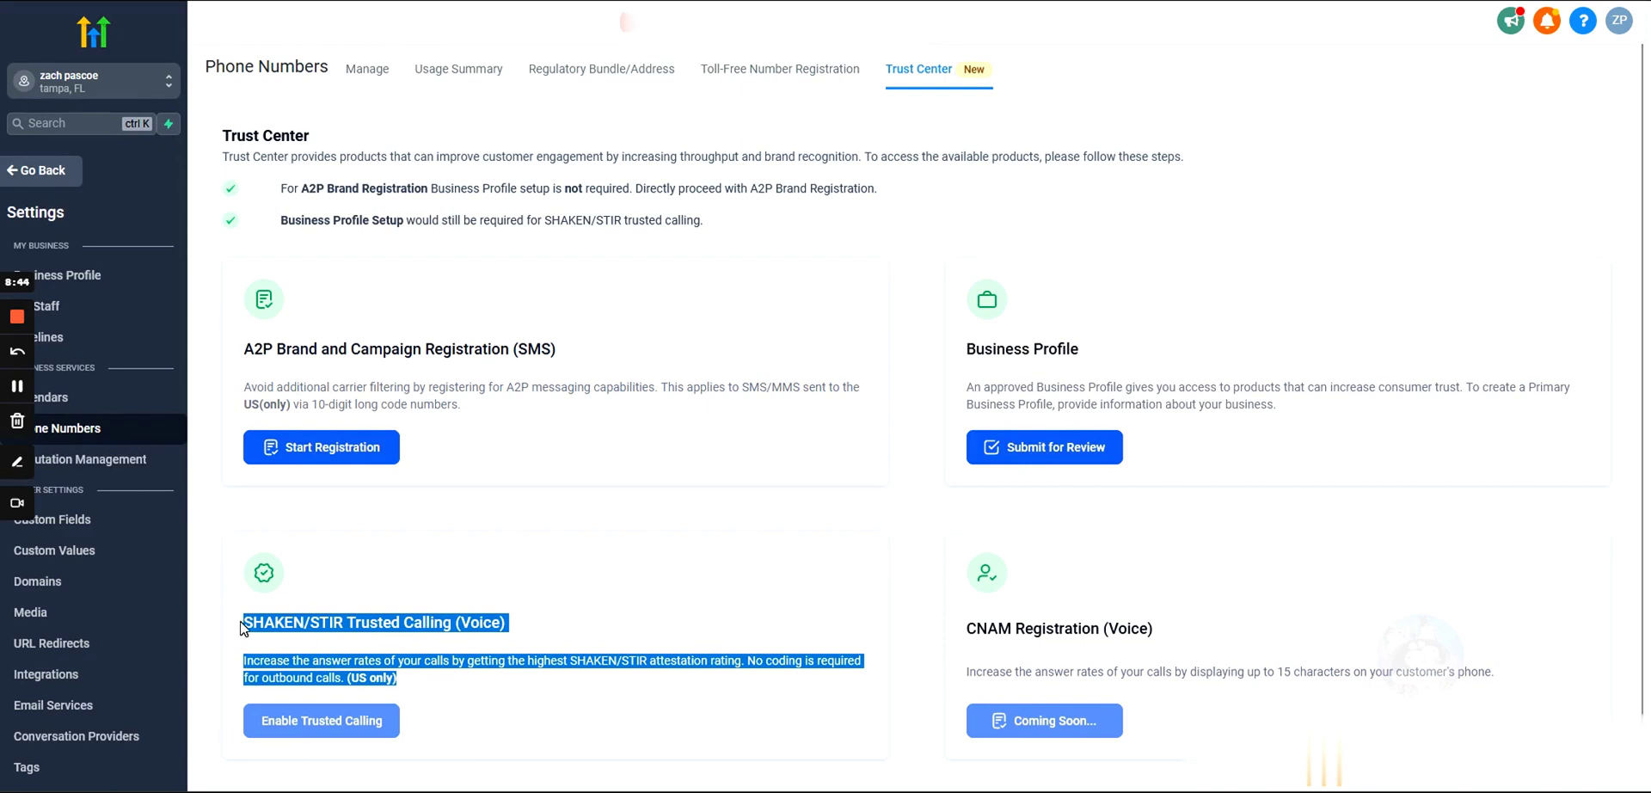
drag(243, 626, 411, 679)
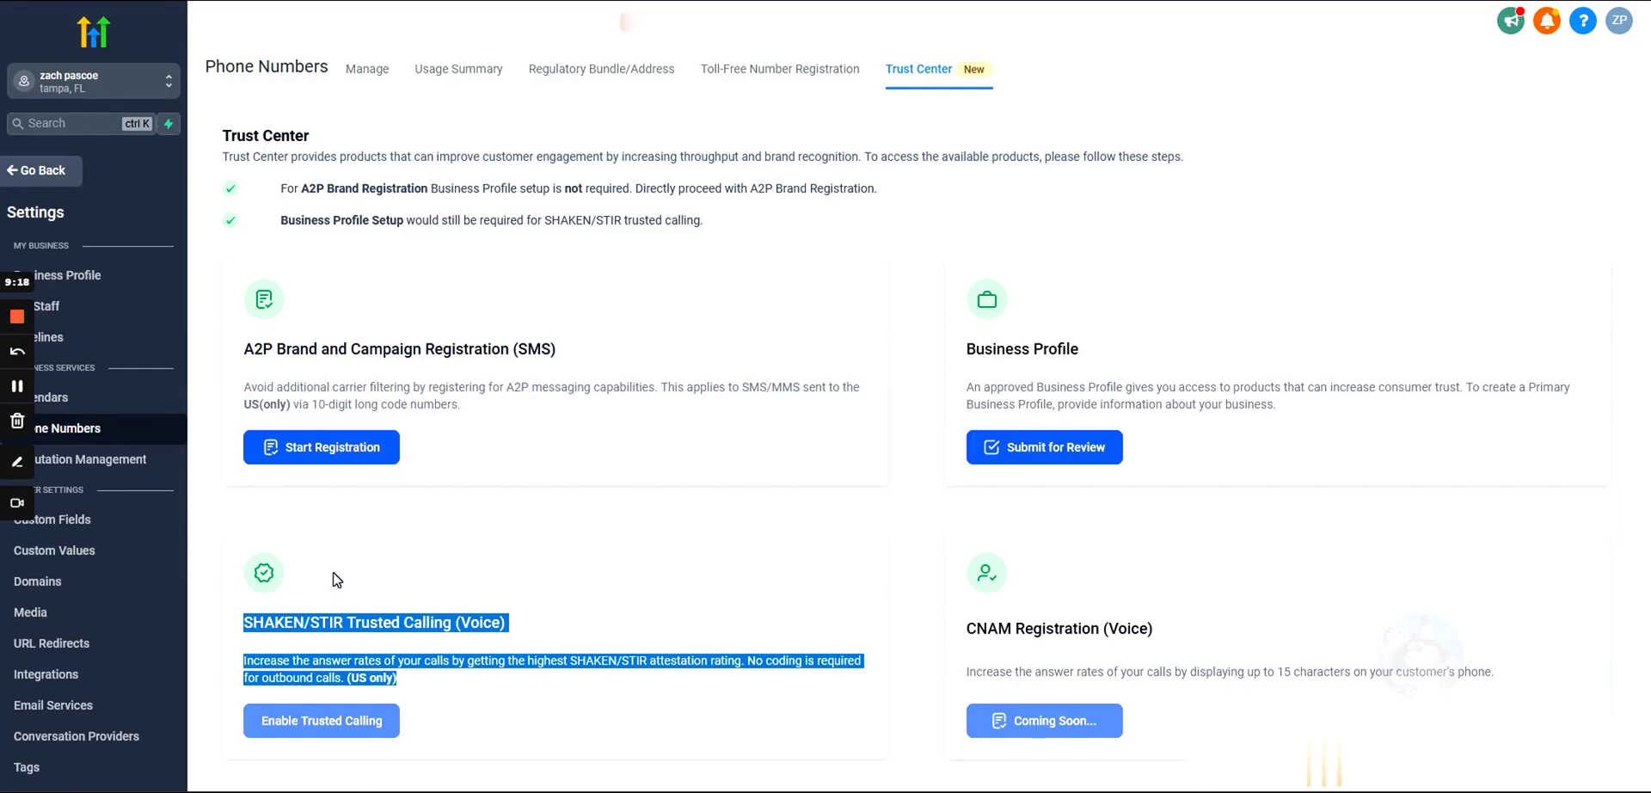
Step: Read the SHAKEN/STIR, A2P (US only) and Business Profile cards, then start A2P registration
click(335, 576)
drag(242, 619, 474, 688)
click(424, 590)
drag(237, 344, 519, 418)
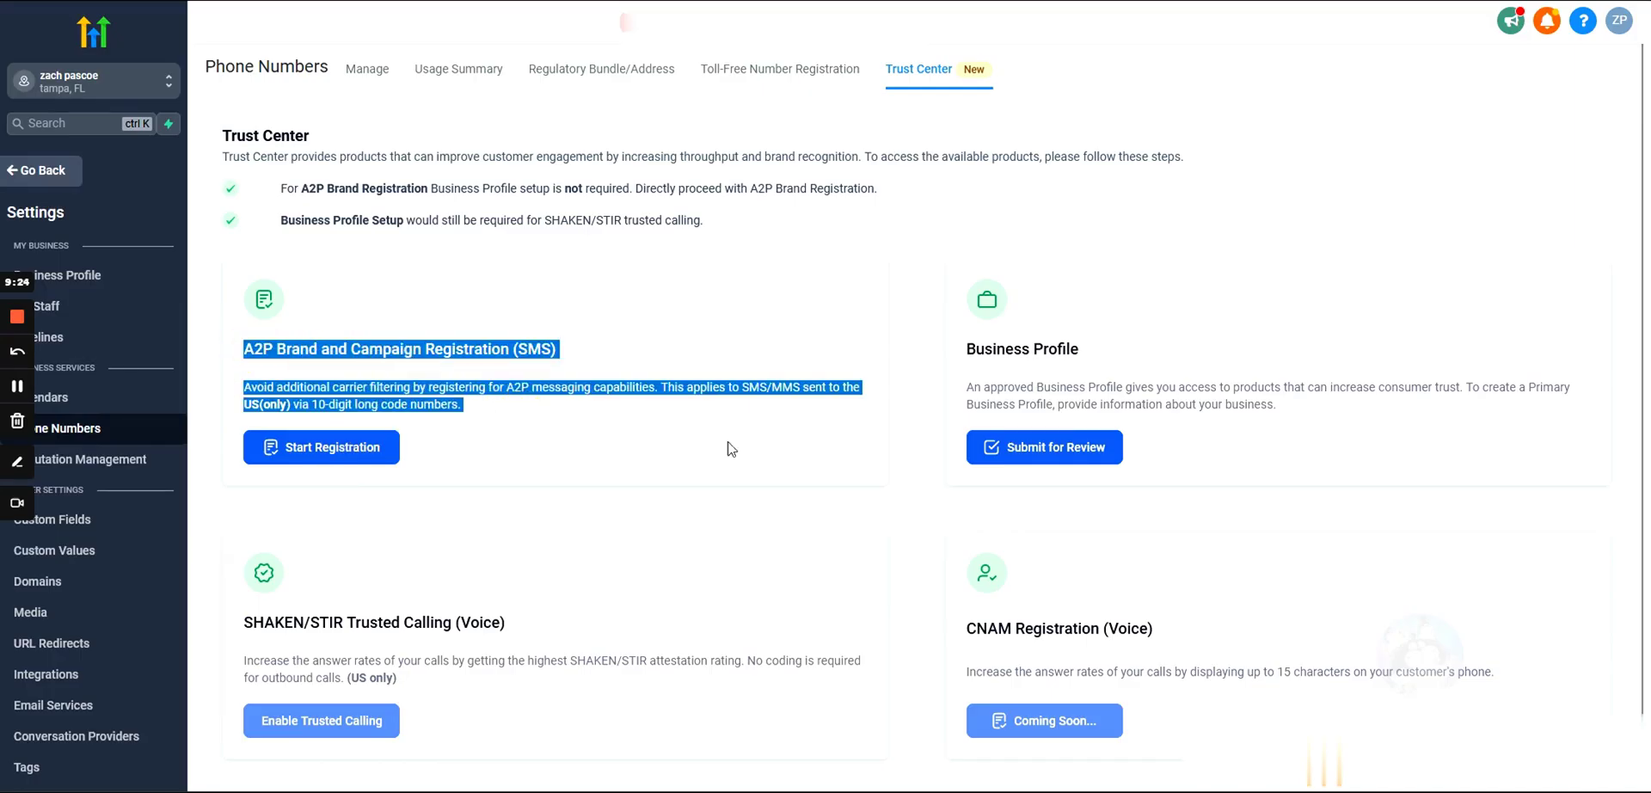
drag(958, 351, 1339, 428)
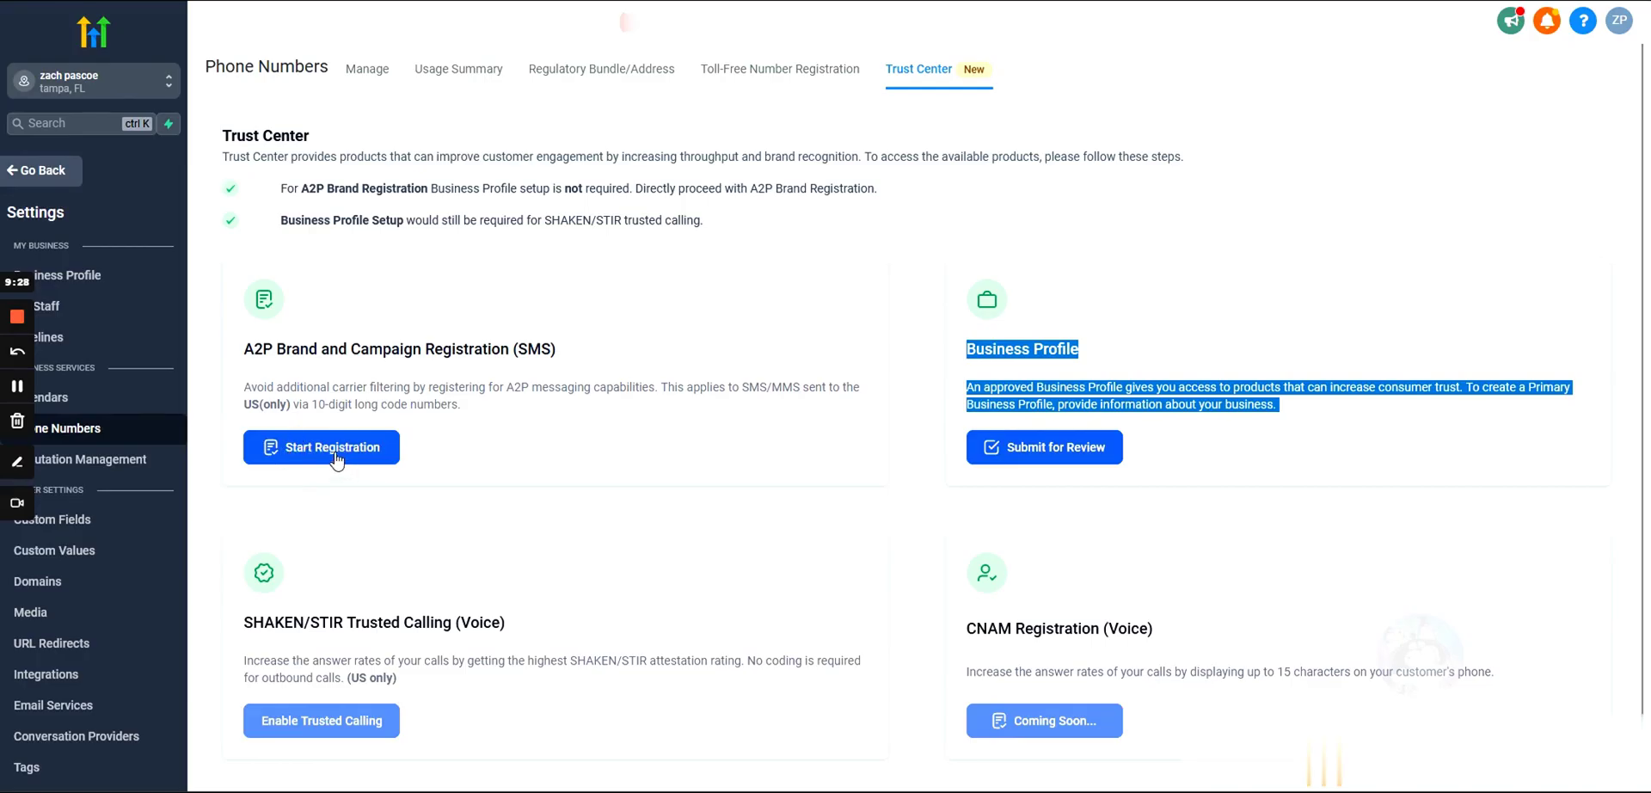
drag(468, 411, 245, 348)
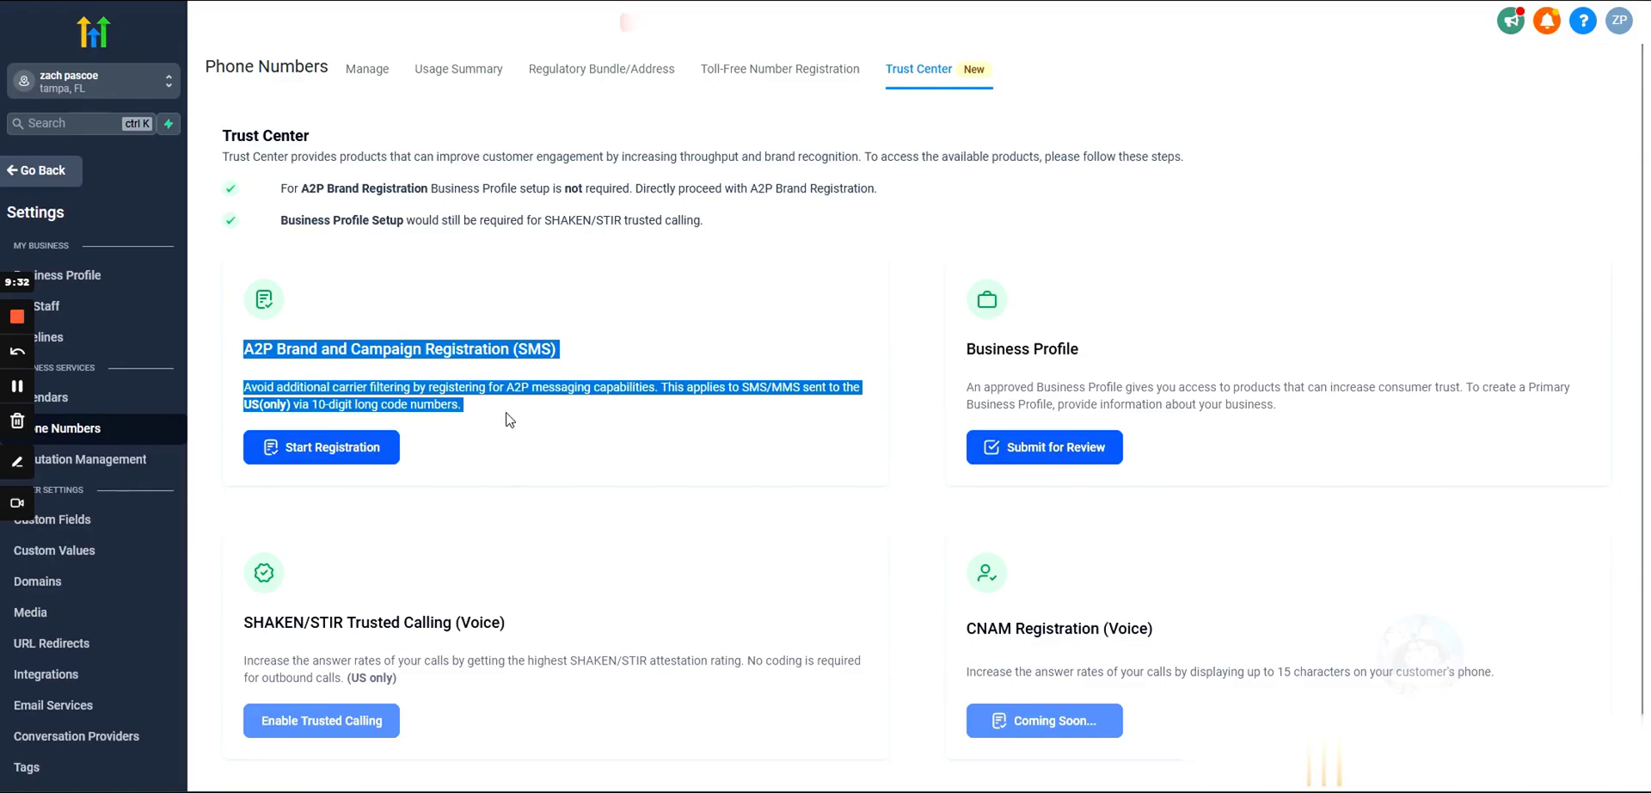
drag(481, 414, 232, 344)
drag(246, 394, 290, 398)
drag(243, 348, 505, 405)
drag(243, 350, 290, 406)
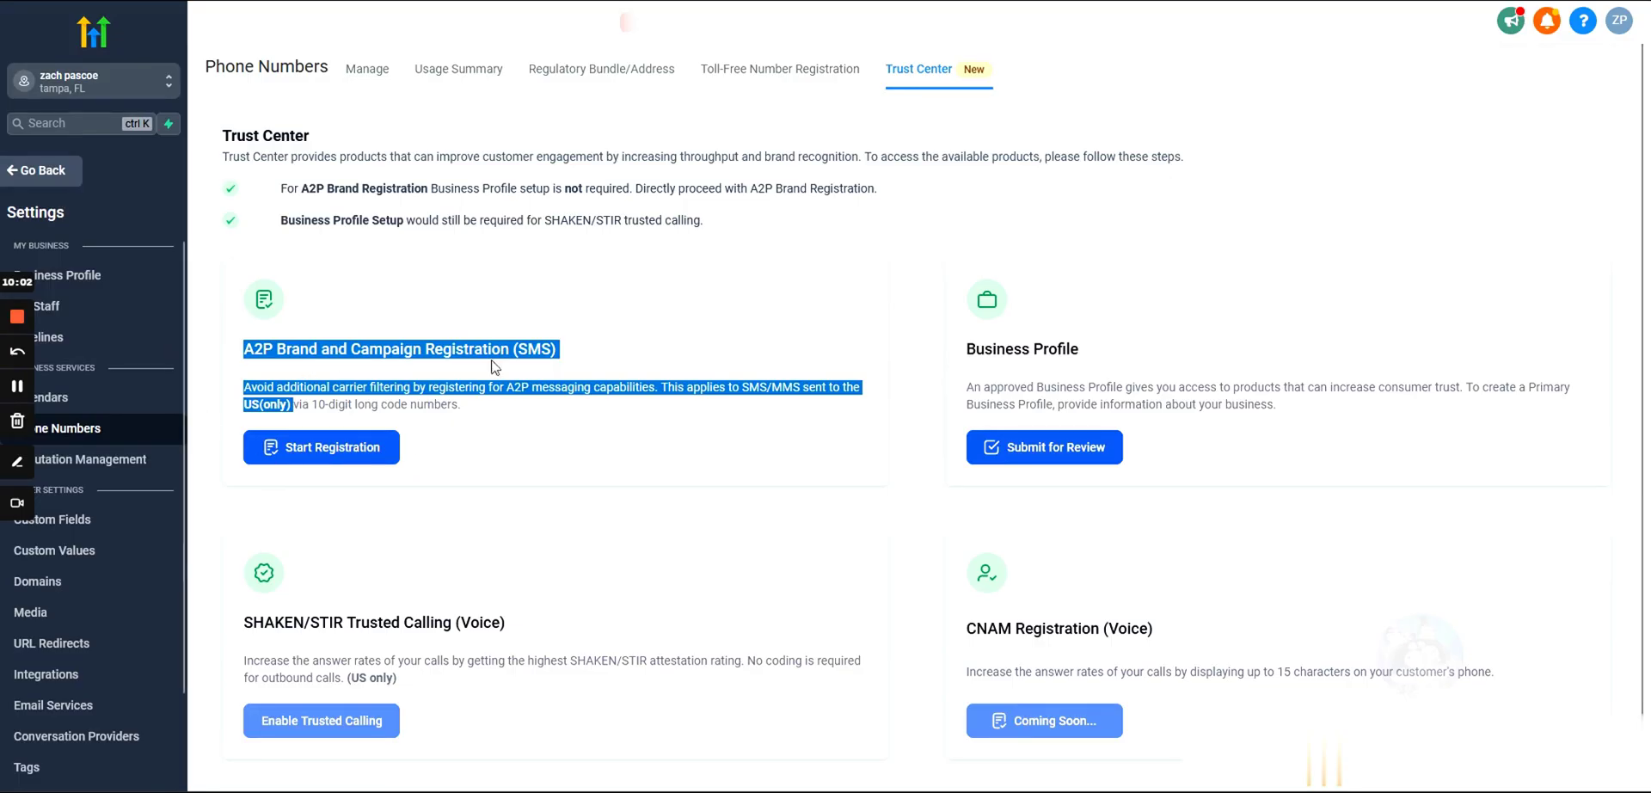
click(325, 452)
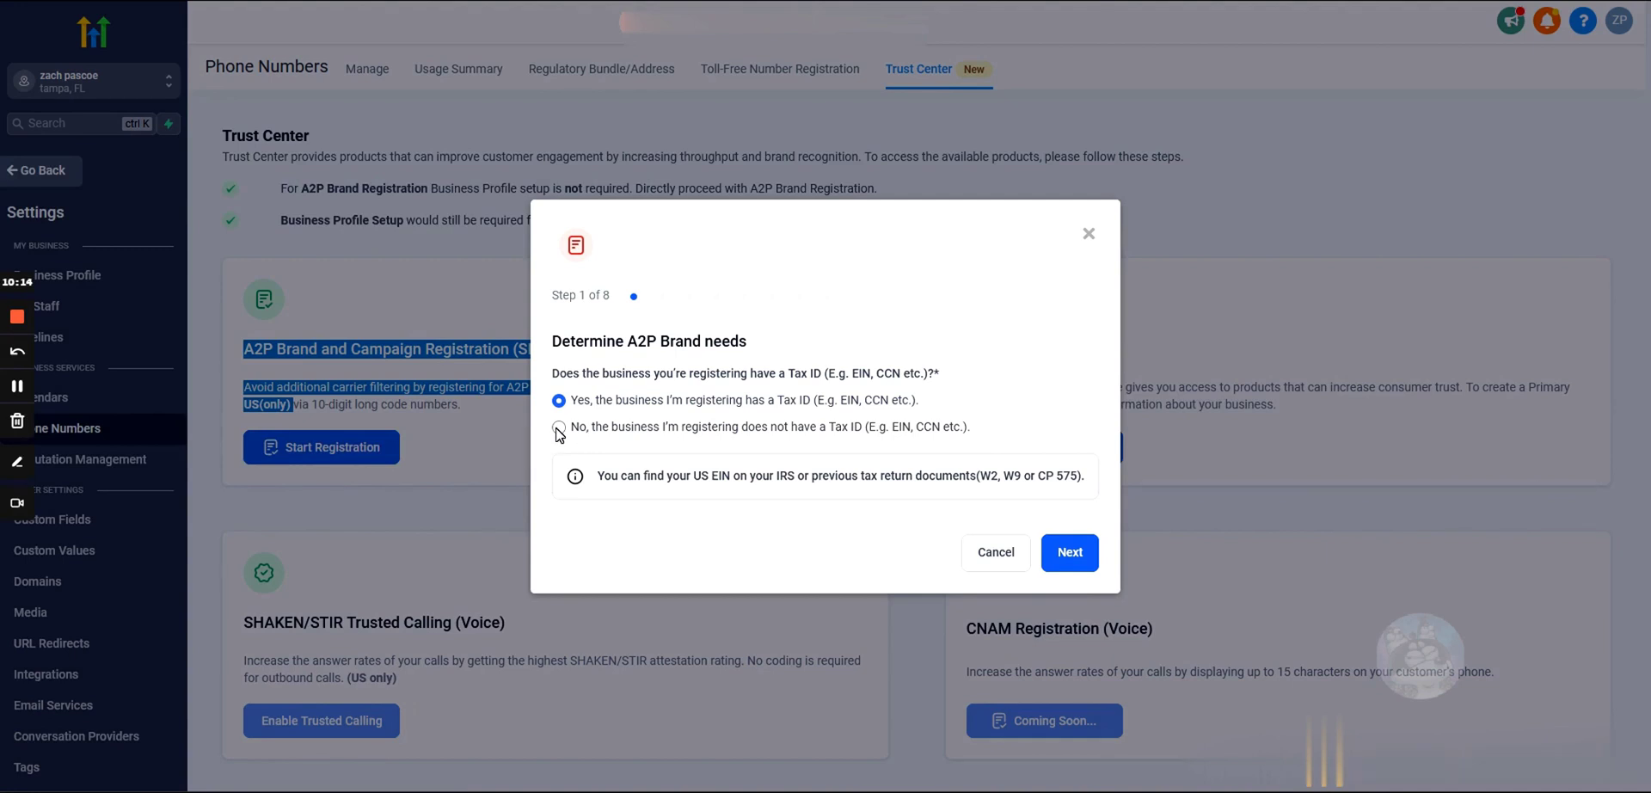
Step: Try the no-Tax-ID path, view the $16.54 Sole Prop campaign price, and cancel it
click(559, 428)
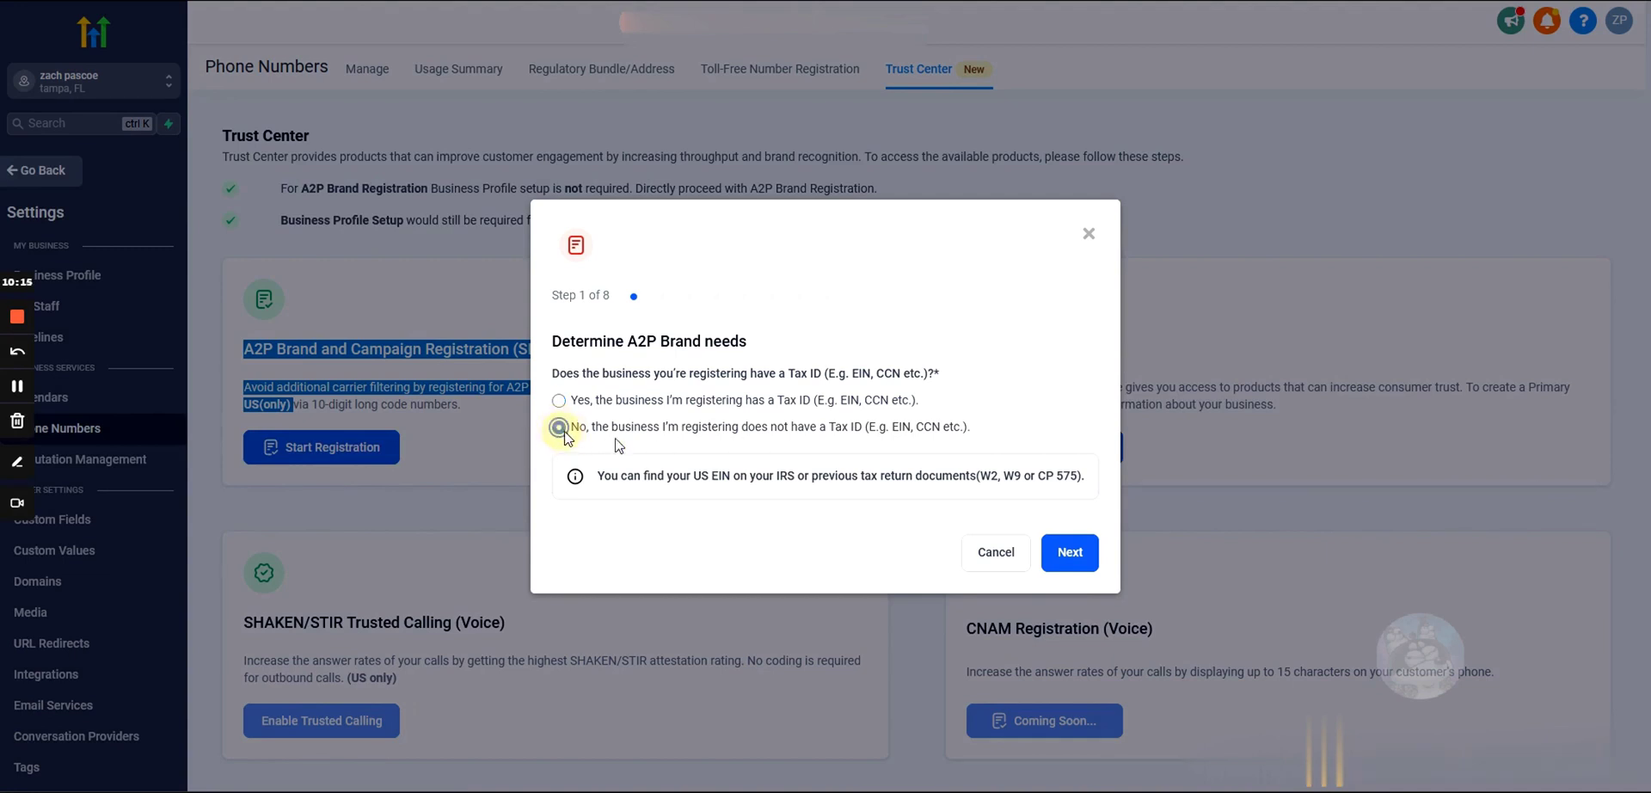
click(1070, 553)
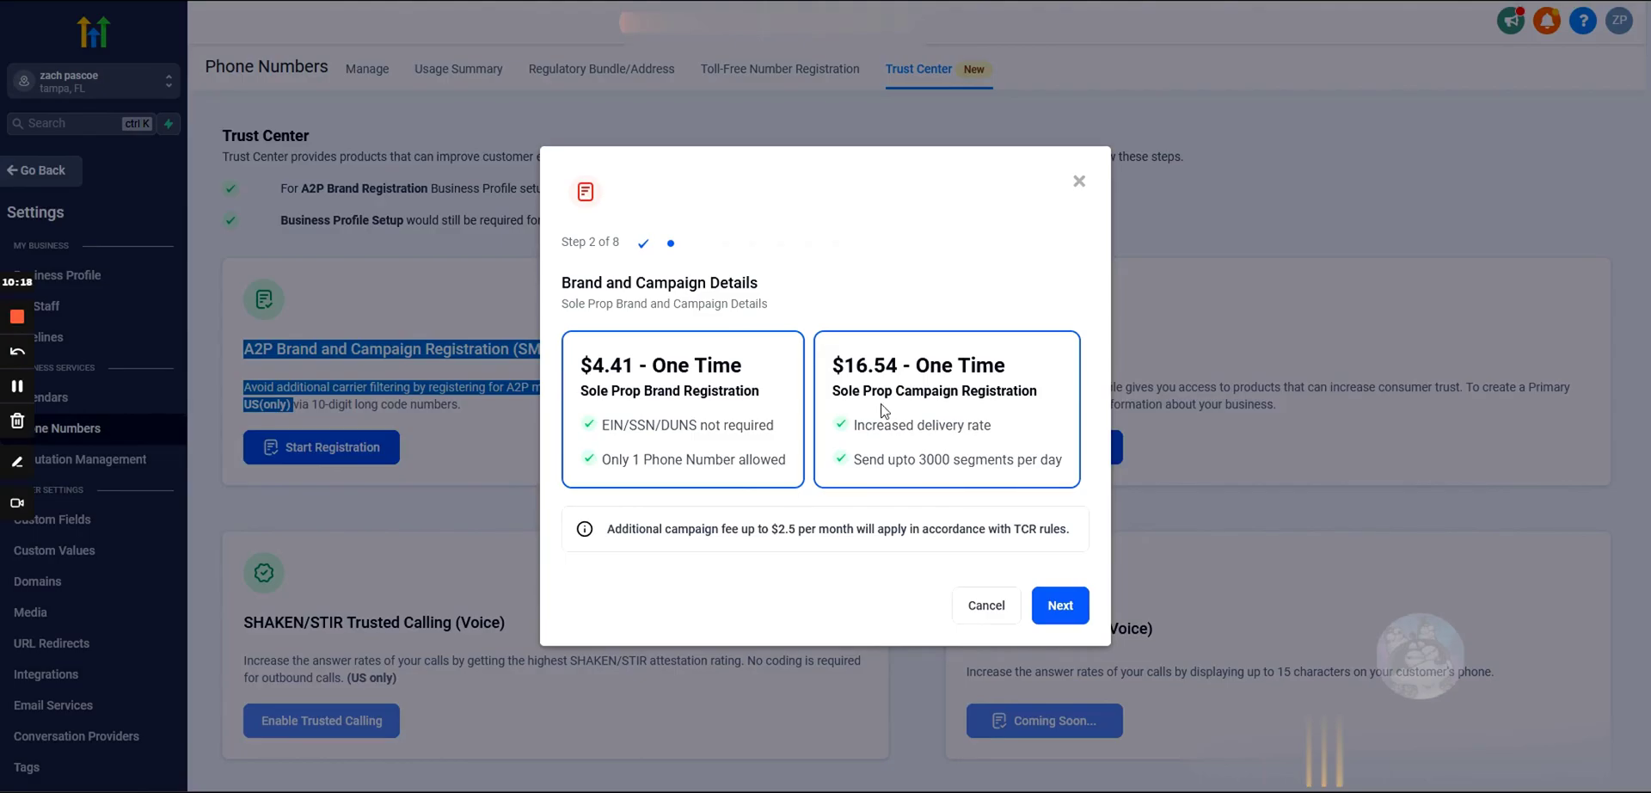
drag(831, 357, 913, 394)
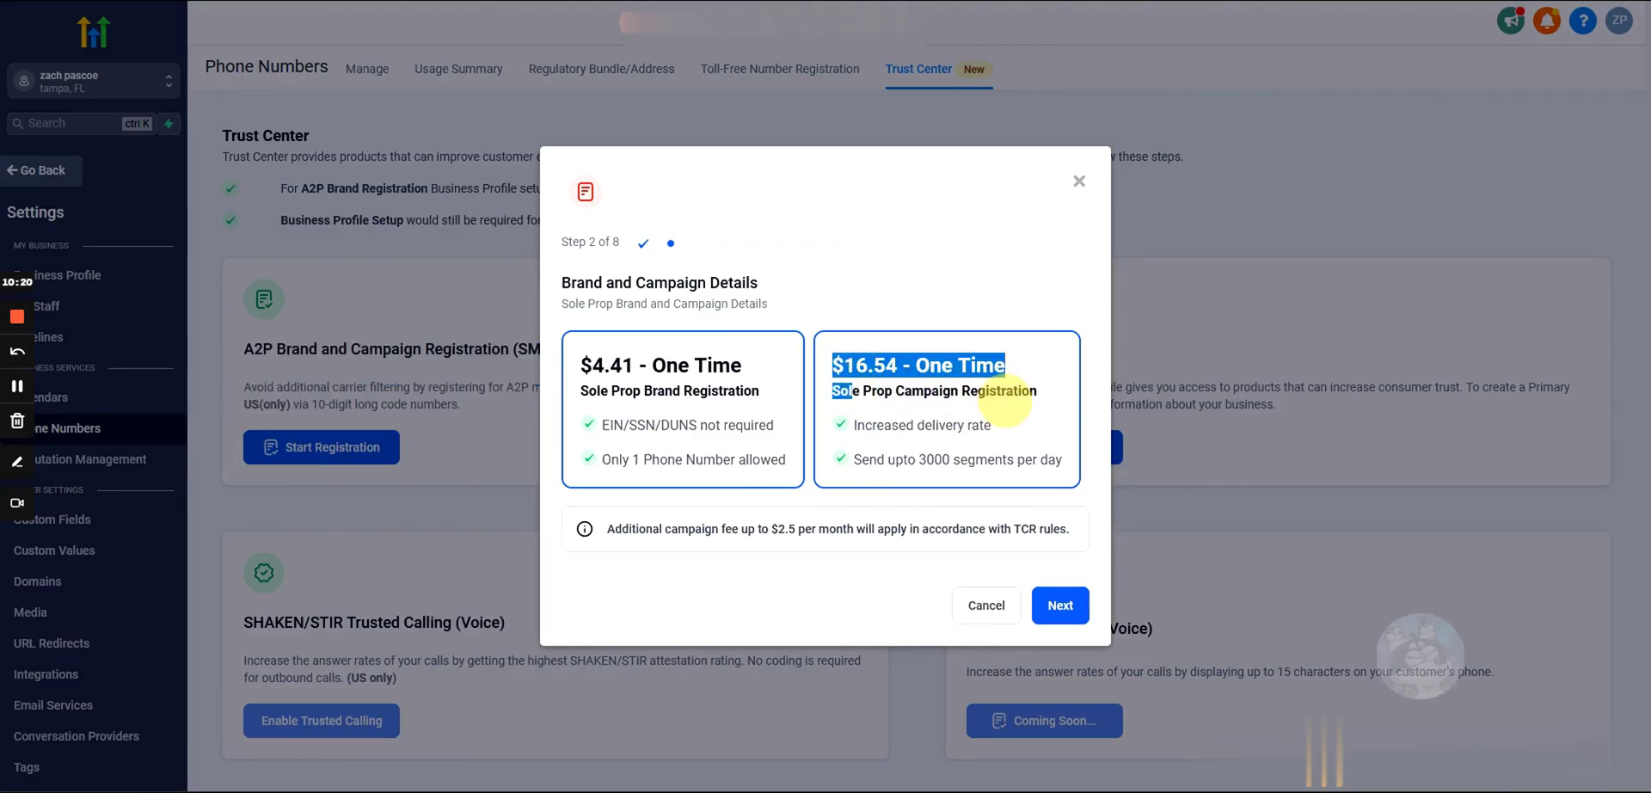
click(986, 604)
Step: Restart the registration, answer Yes to having a Tax ID and continue
click(361, 450)
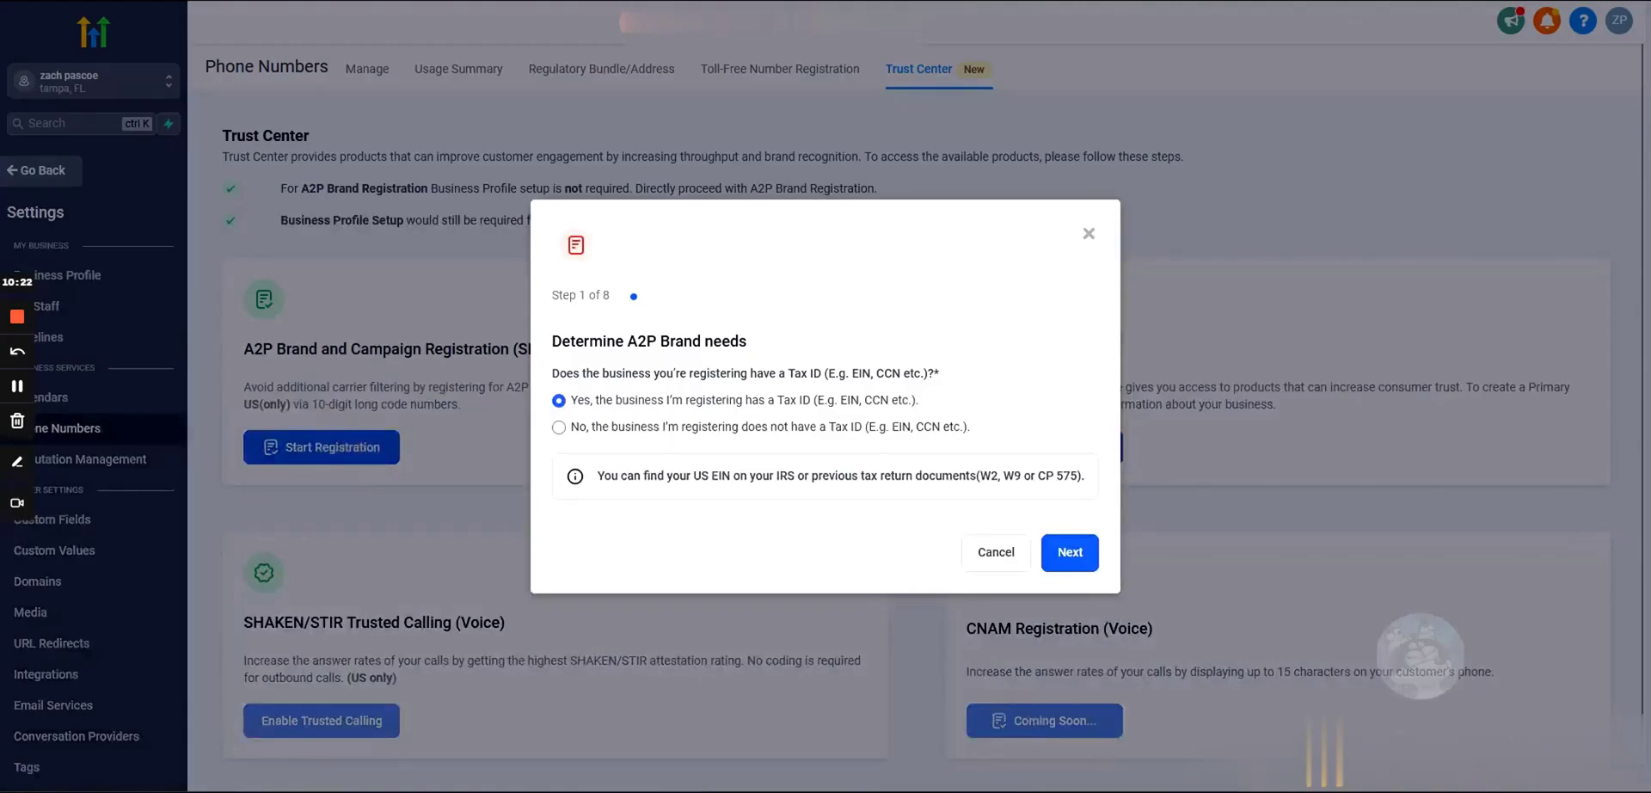
drag(909, 401, 594, 404)
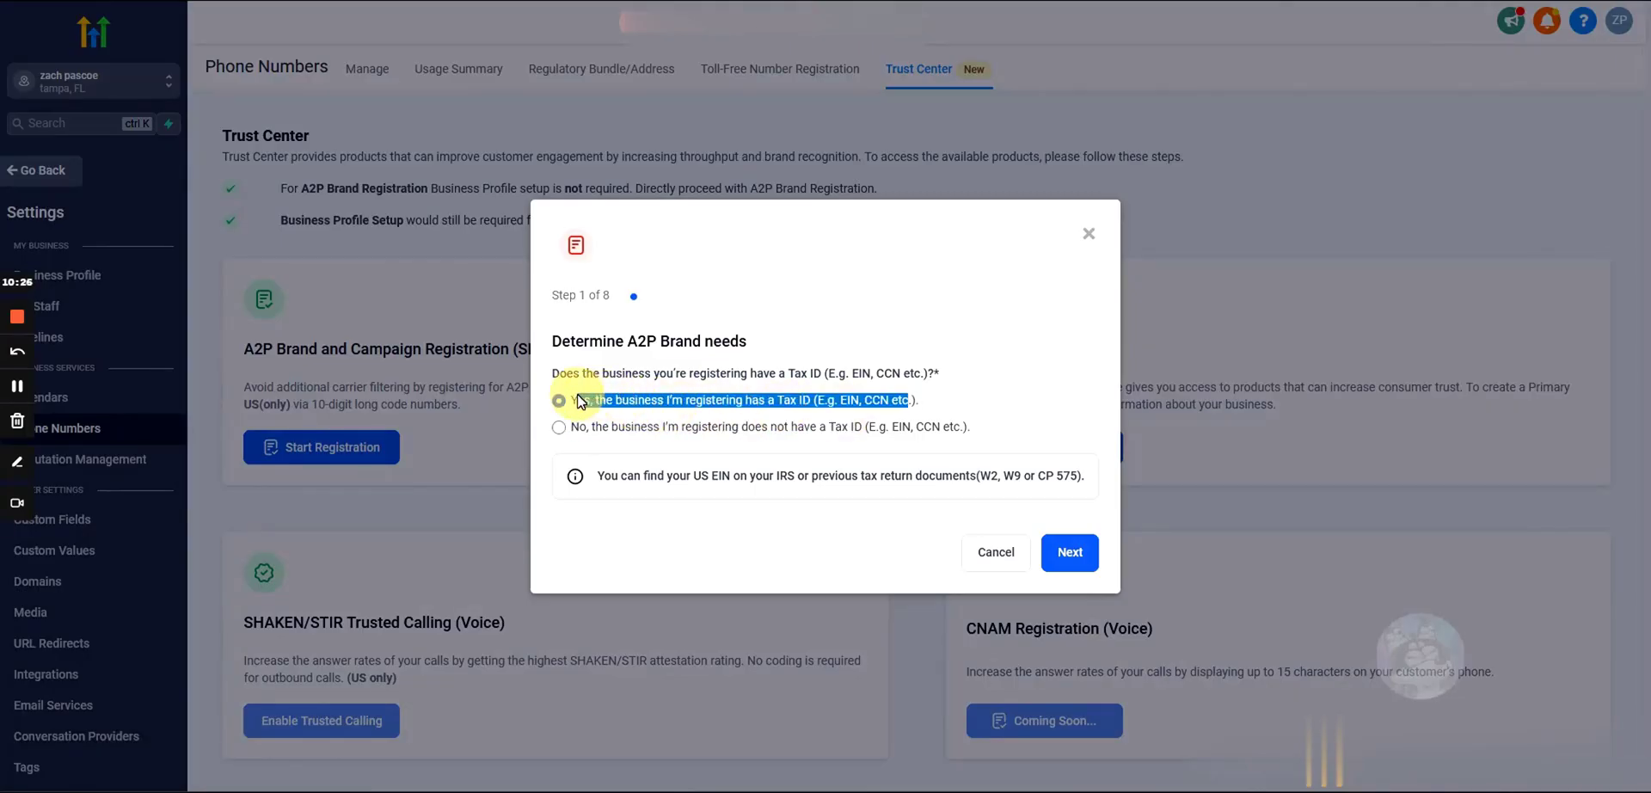
triple_click(667, 405)
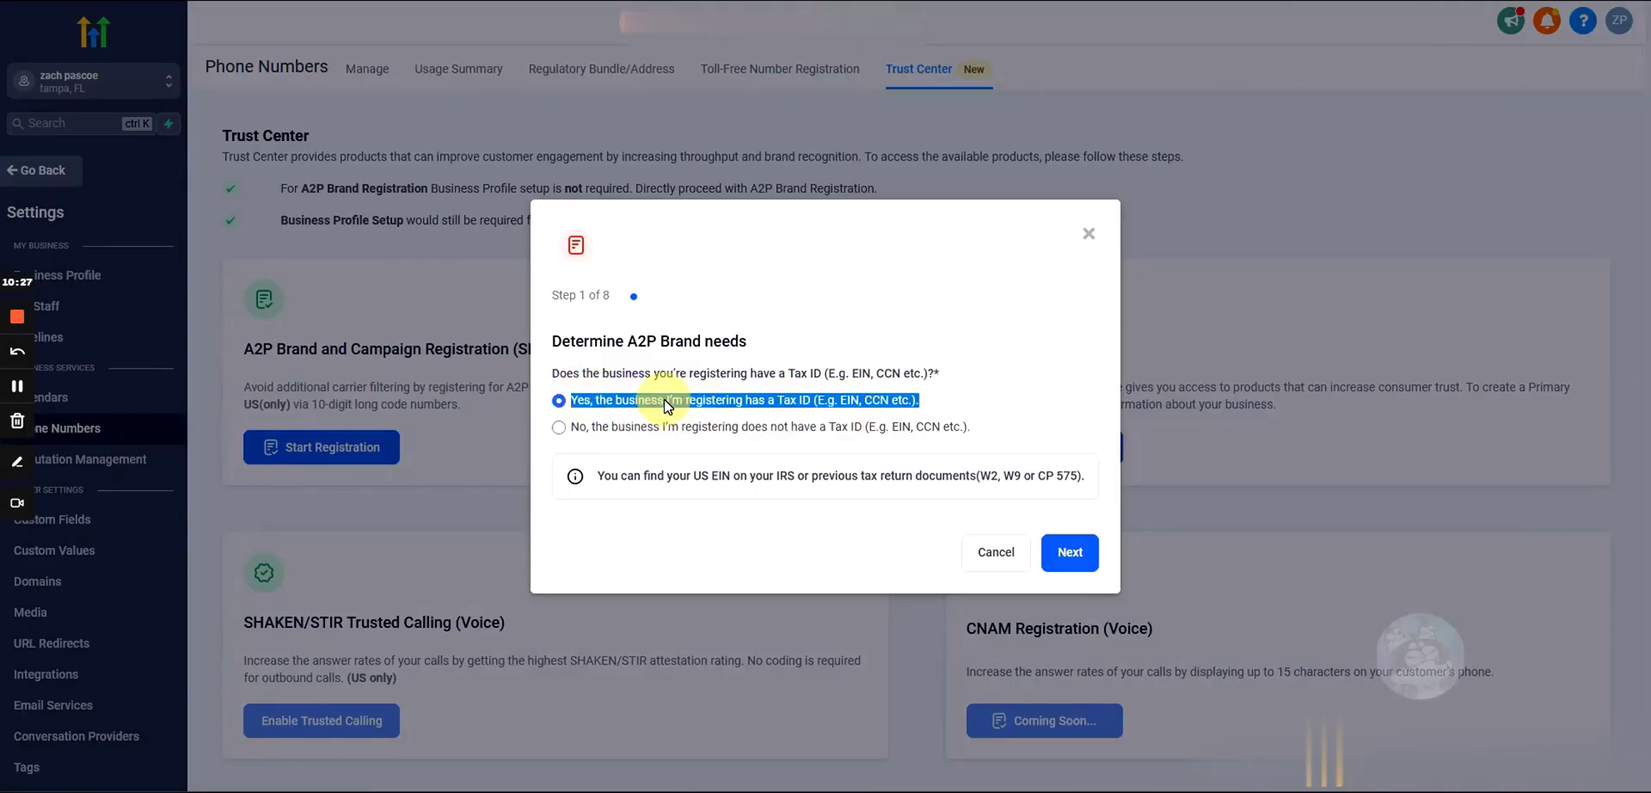
click(1086, 554)
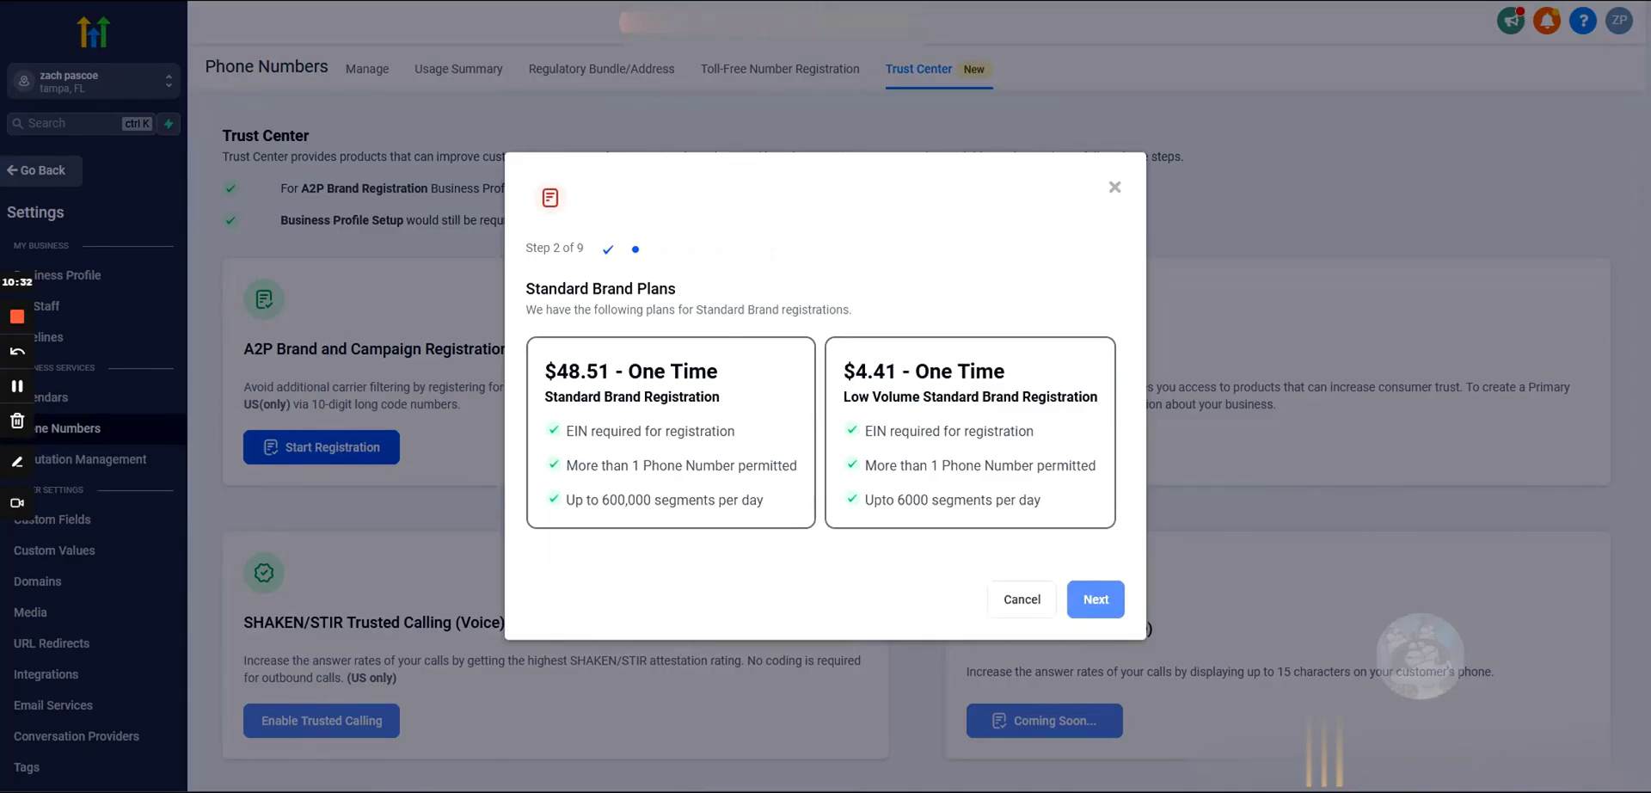
Step: Compare the $48.51 and $4.41 Standard Brand plans and proceed with the $4.41 Low Volume plan
drag(602, 500, 772, 508)
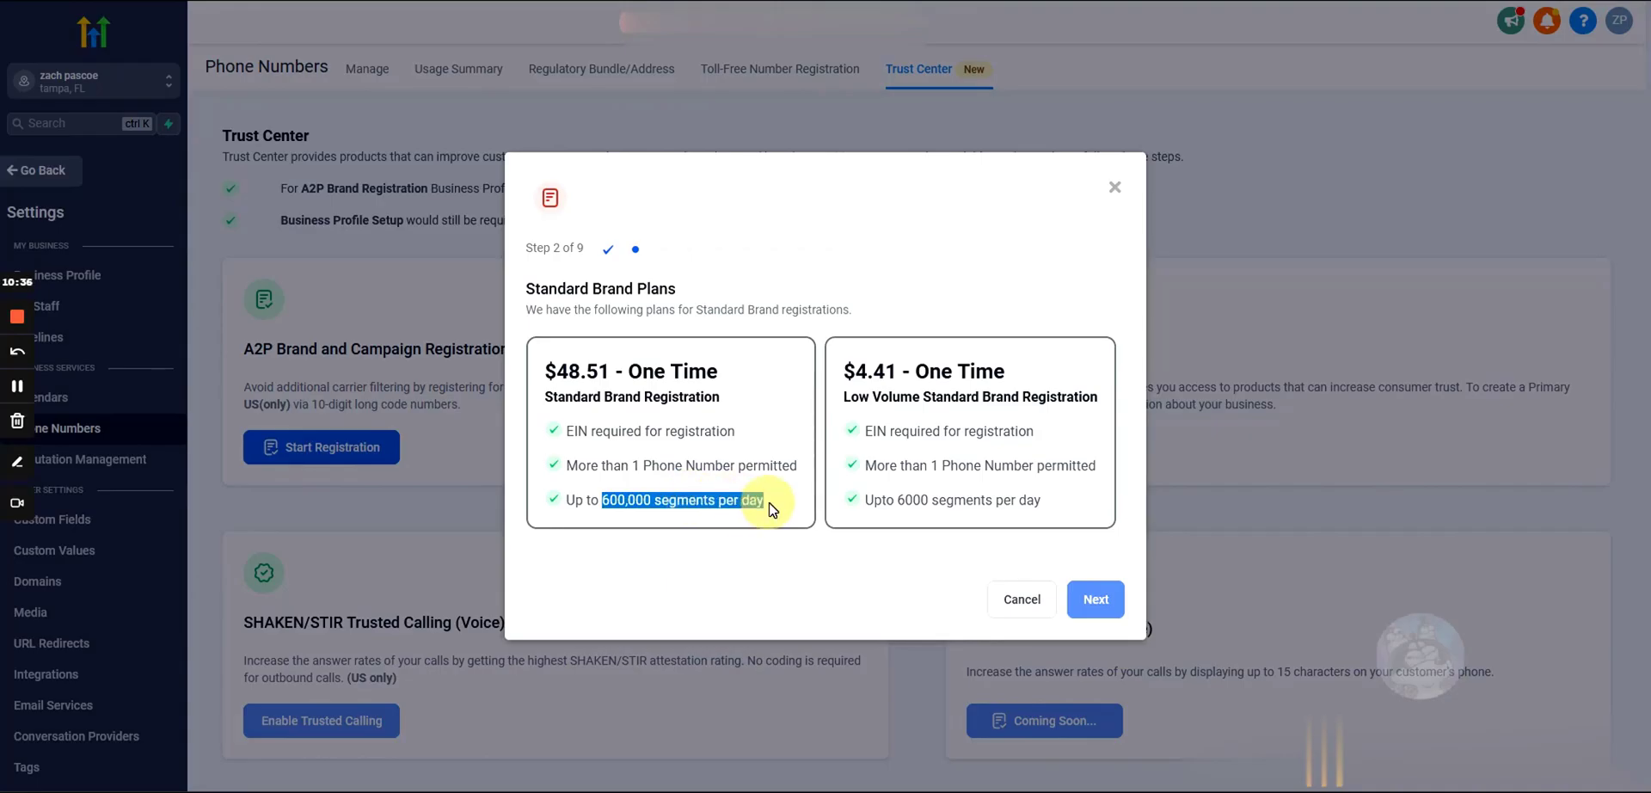
drag(771, 509, 654, 501)
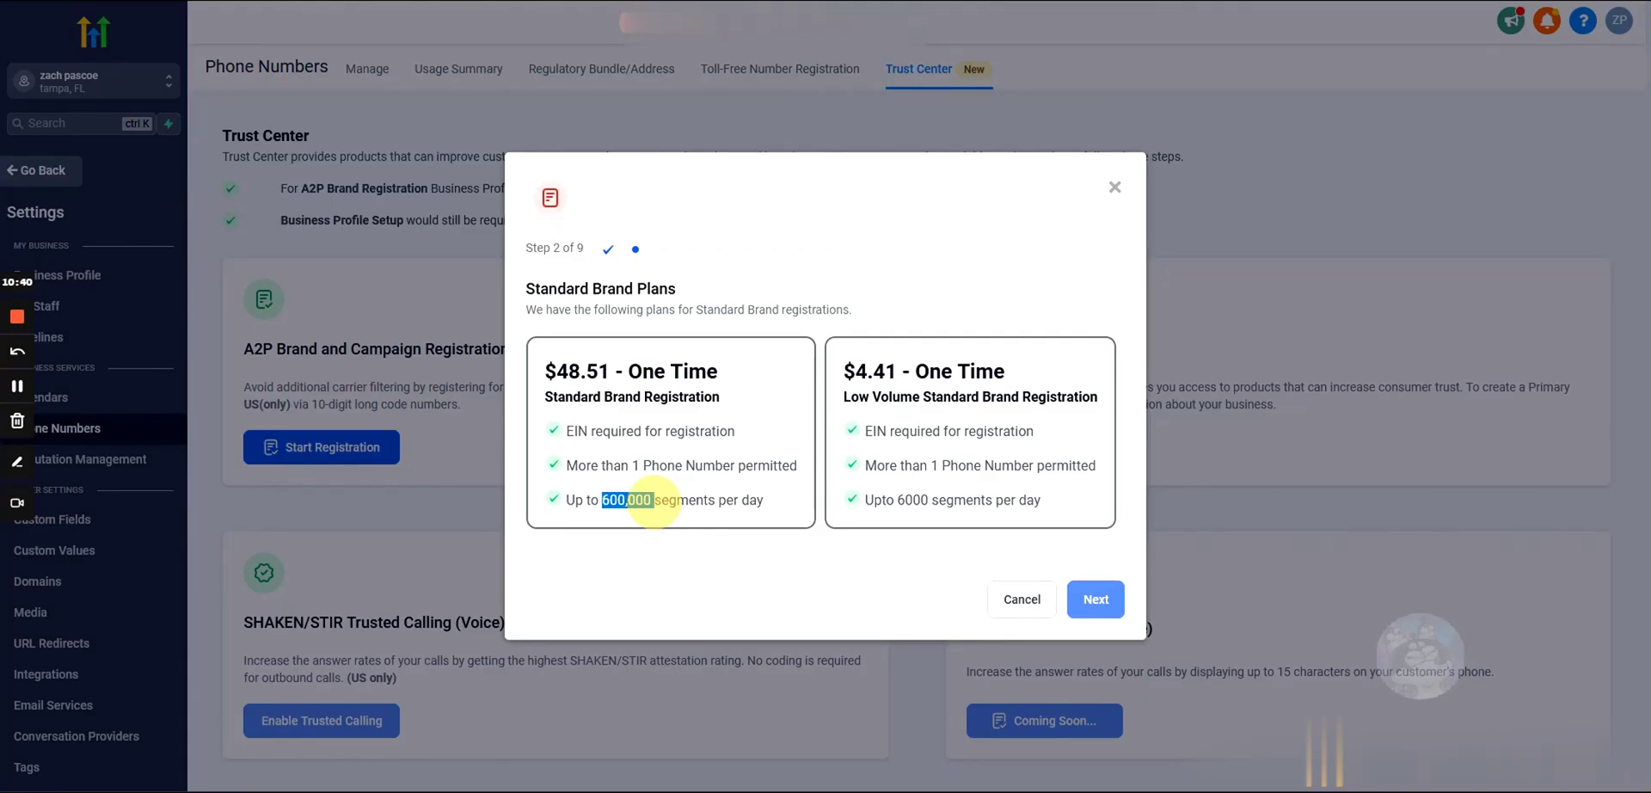
drag(653, 501, 654, 501)
drag(1062, 508, 827, 376)
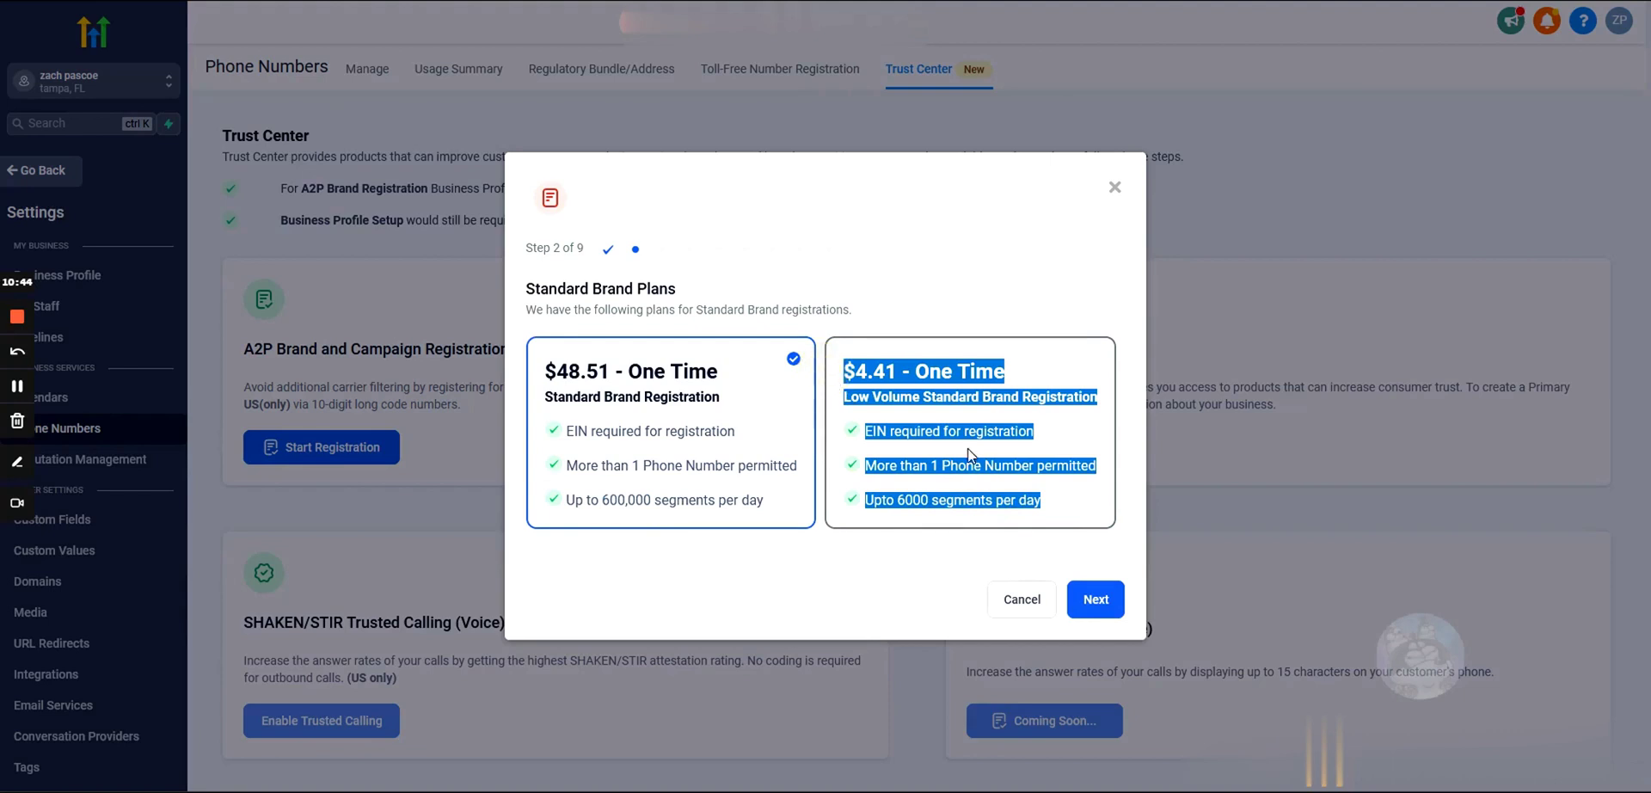
click(890, 499)
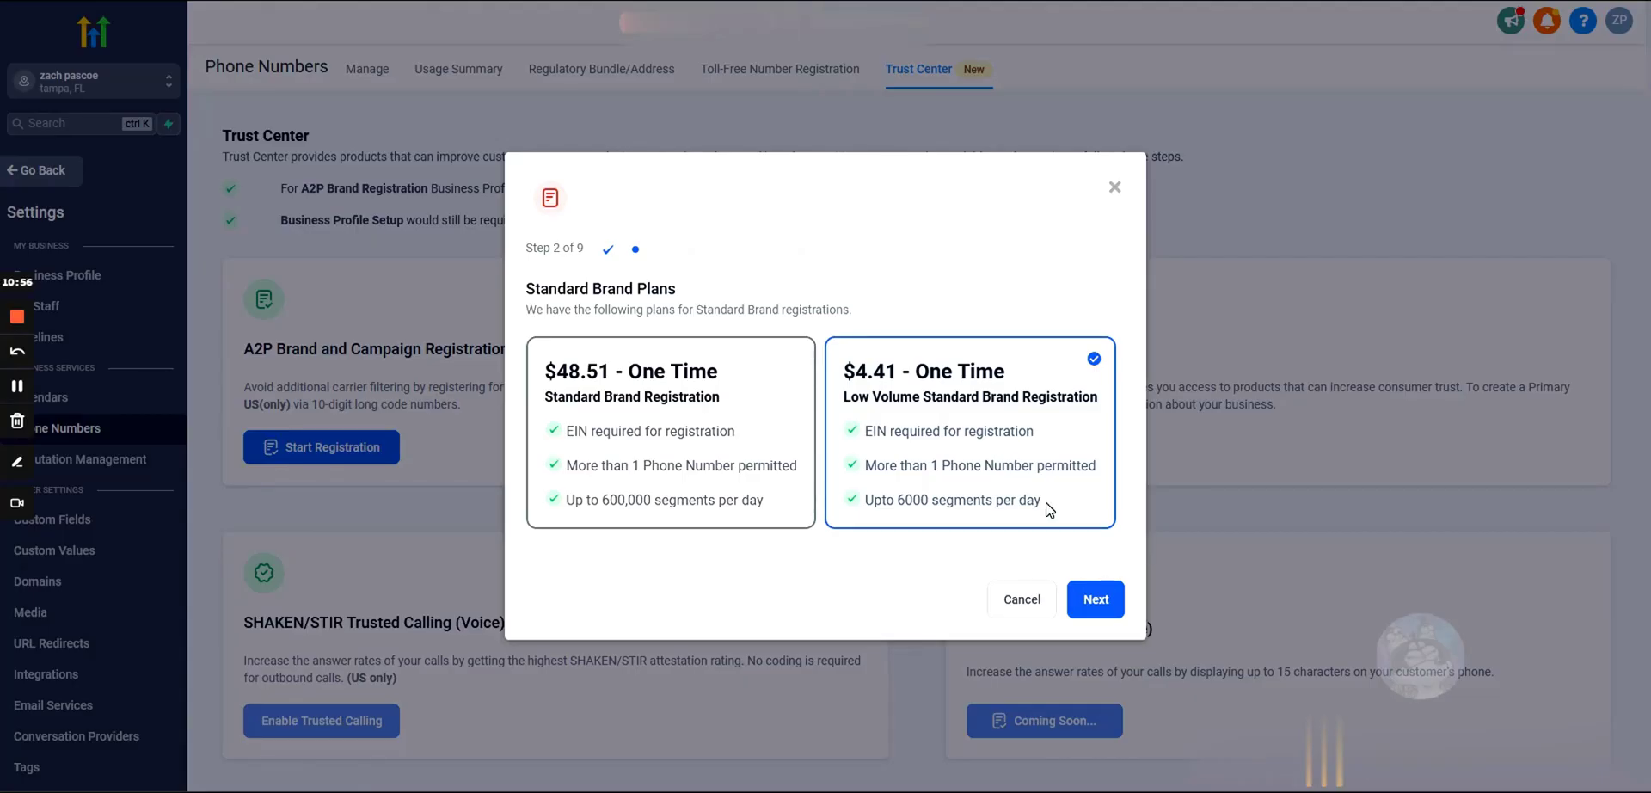
drag(1046, 508, 839, 366)
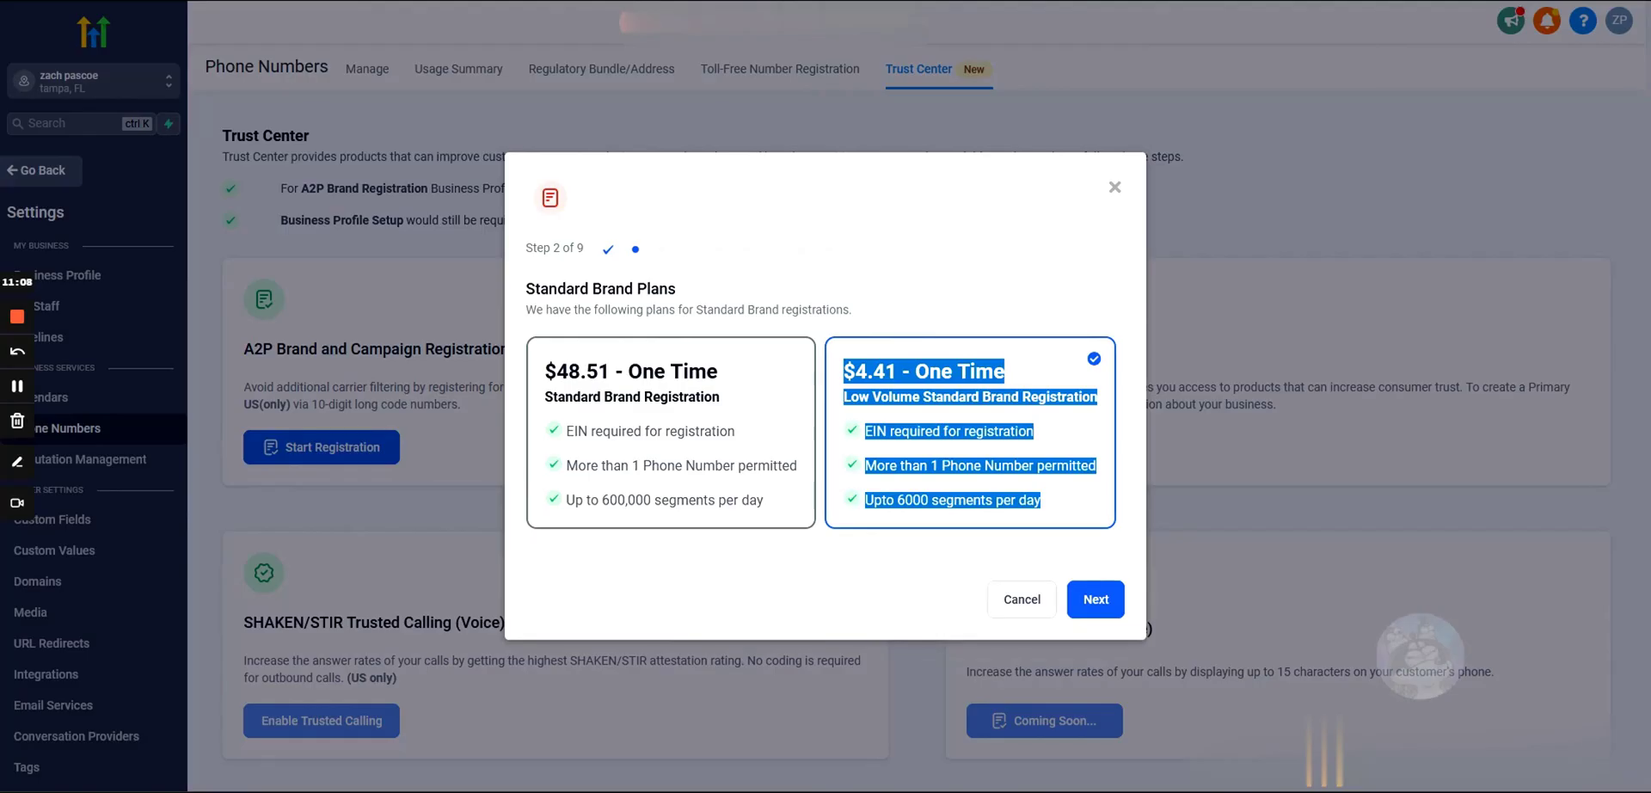
click(1092, 602)
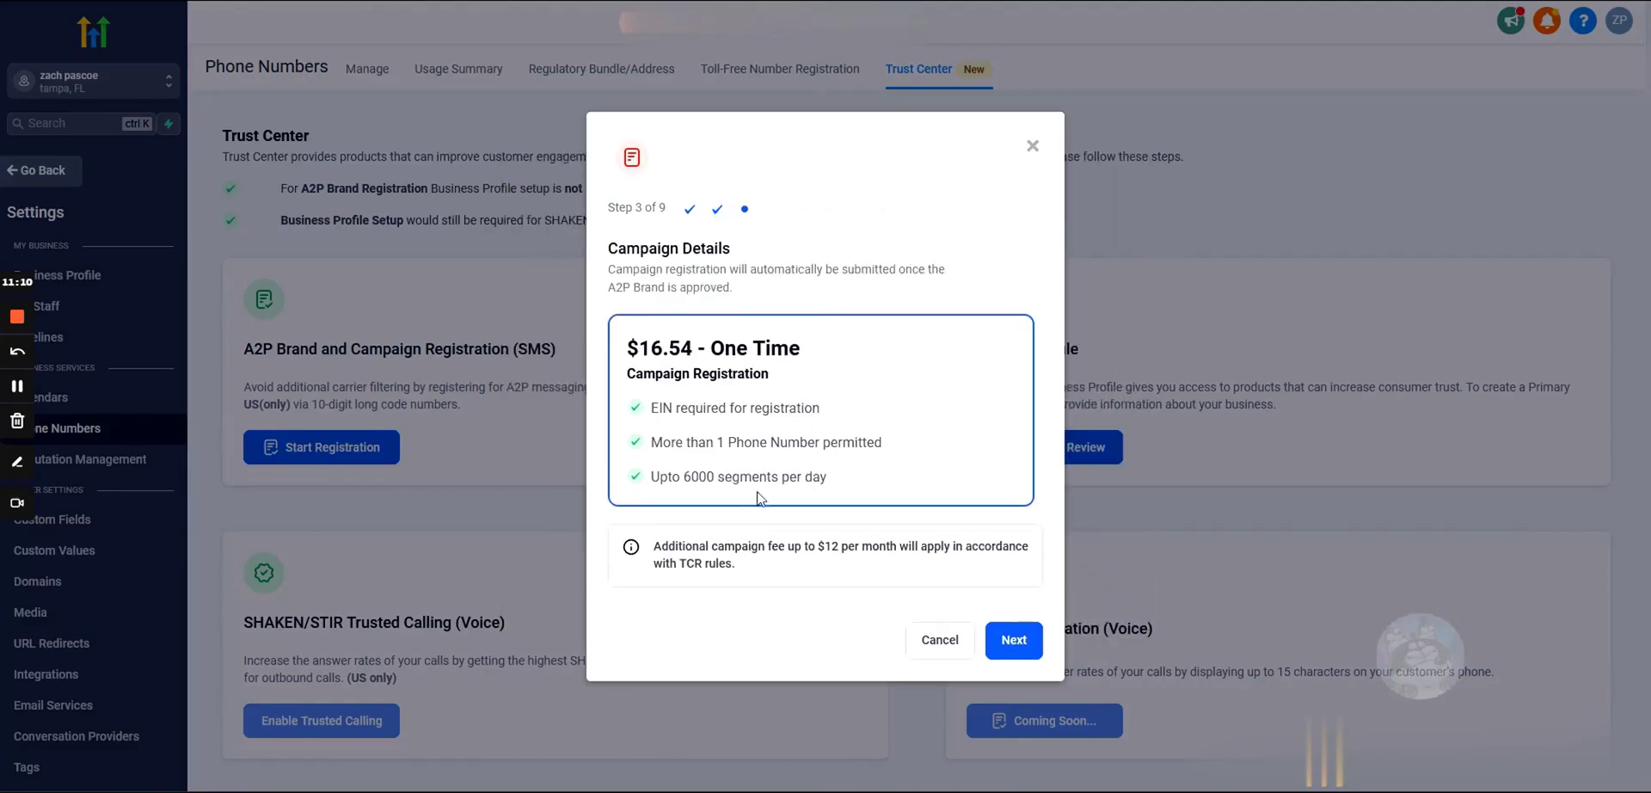
Step: Cancel the A2P registration wizard, review the A2P card text, and return to phone number management
click(946, 643)
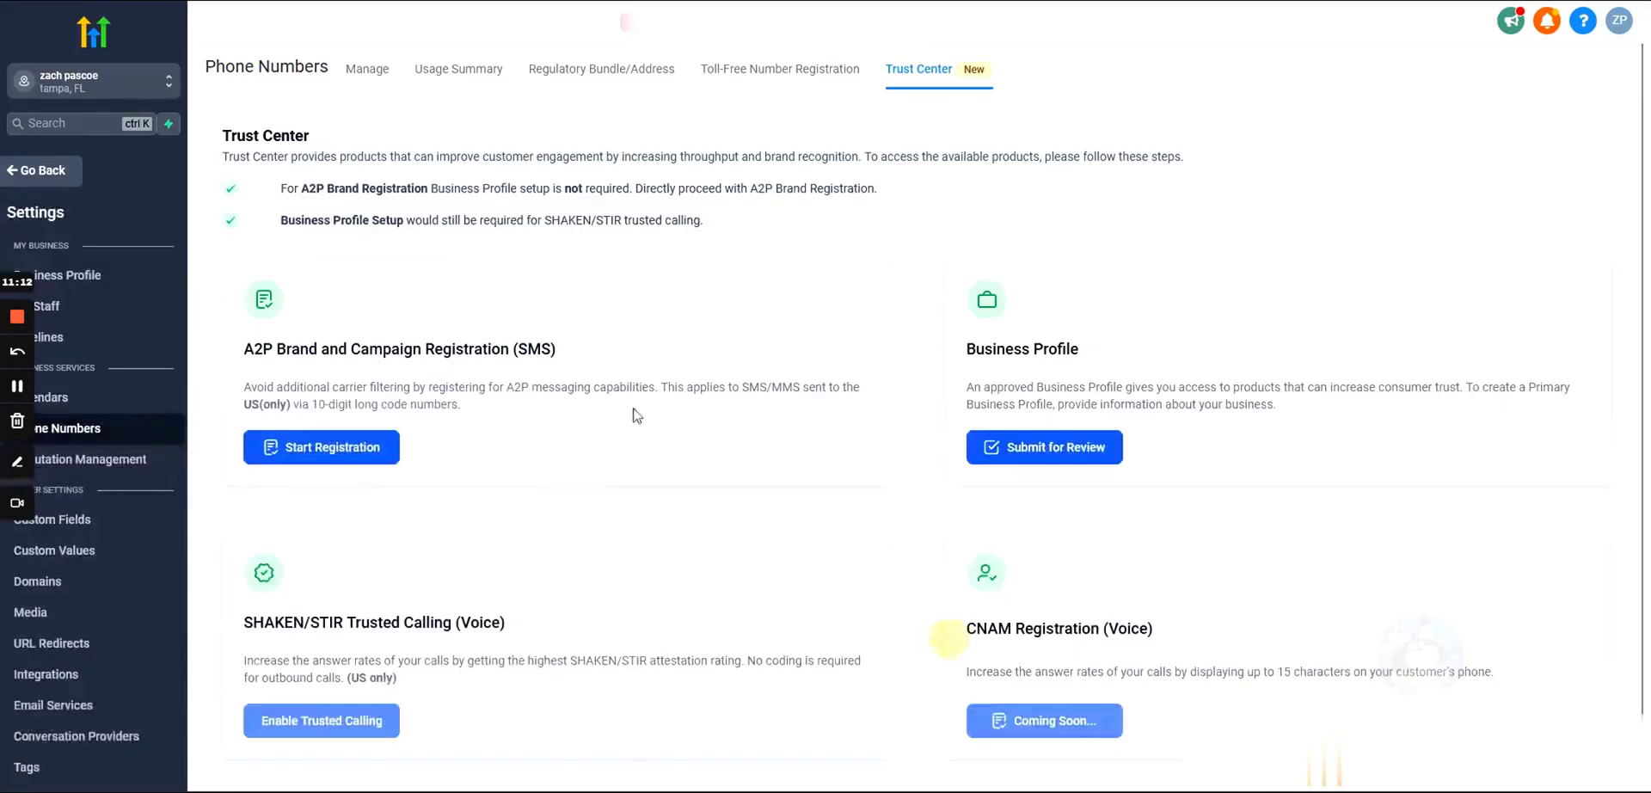
drag(465, 427, 239, 336)
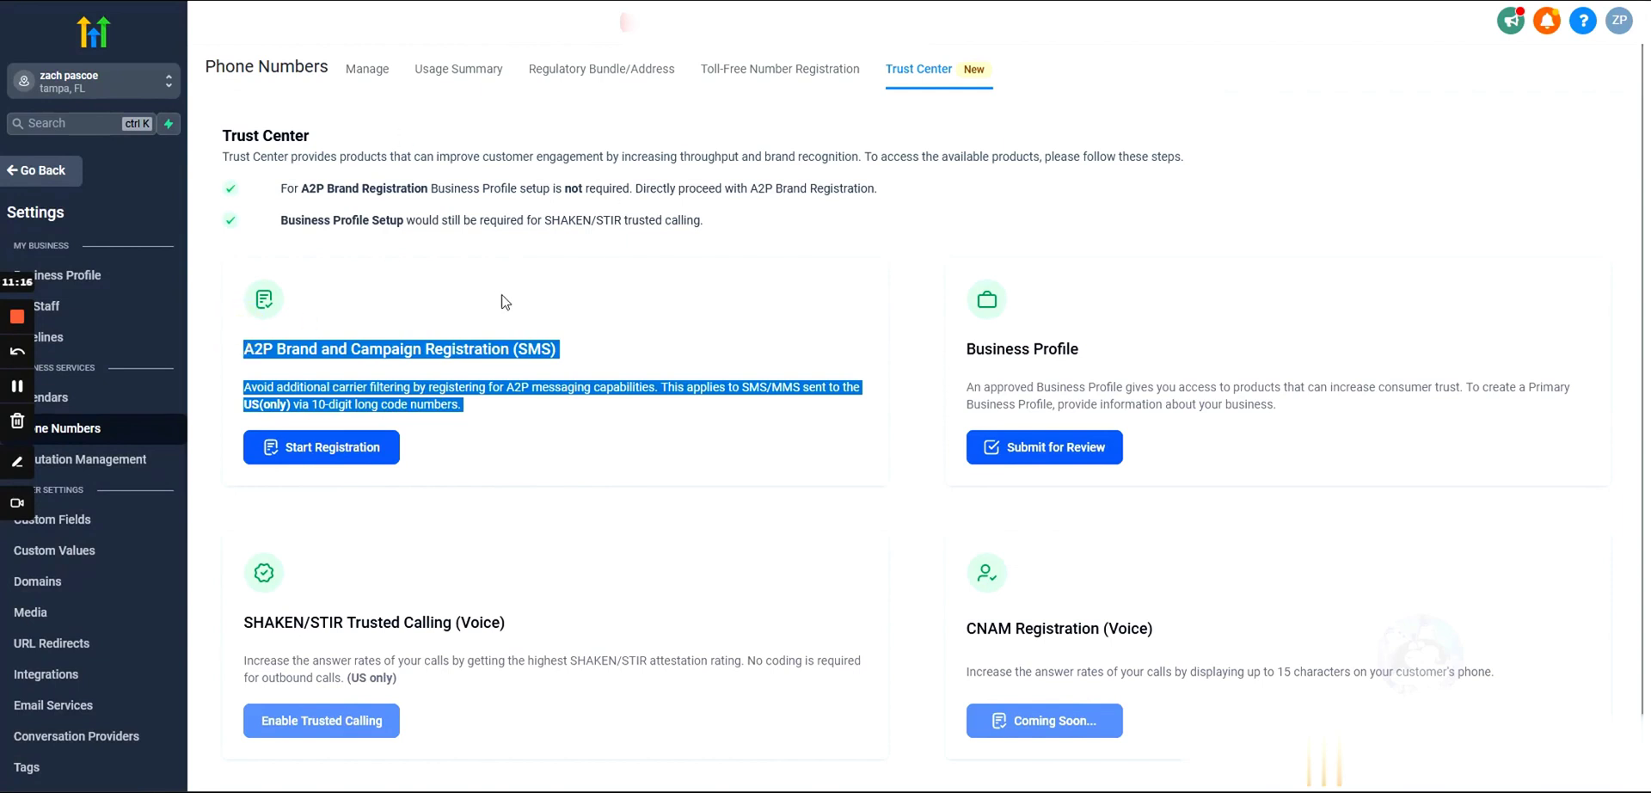
click(405, 298)
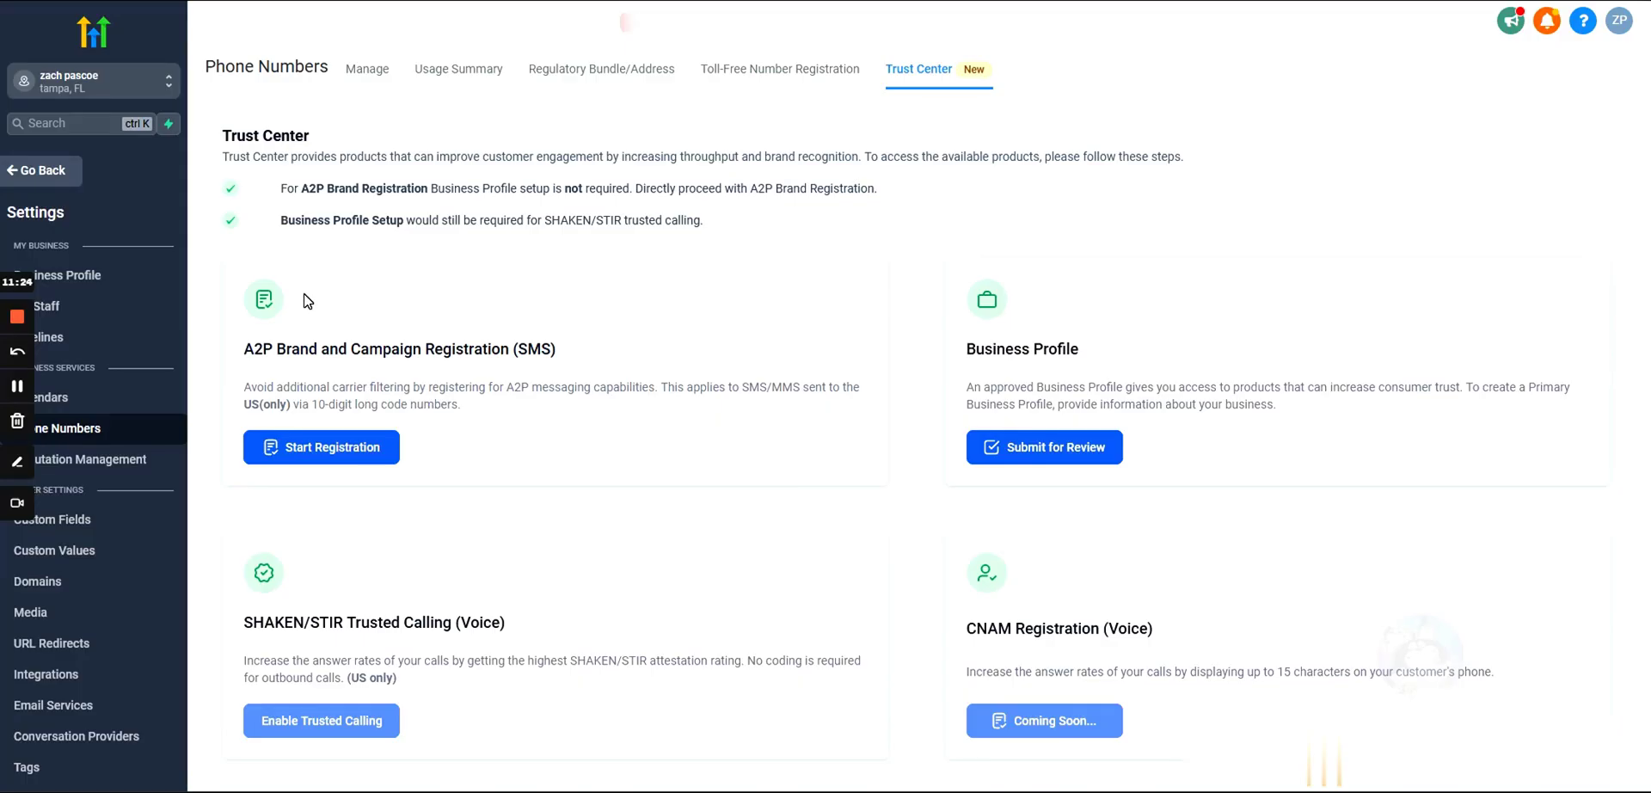
drag(245, 343, 534, 420)
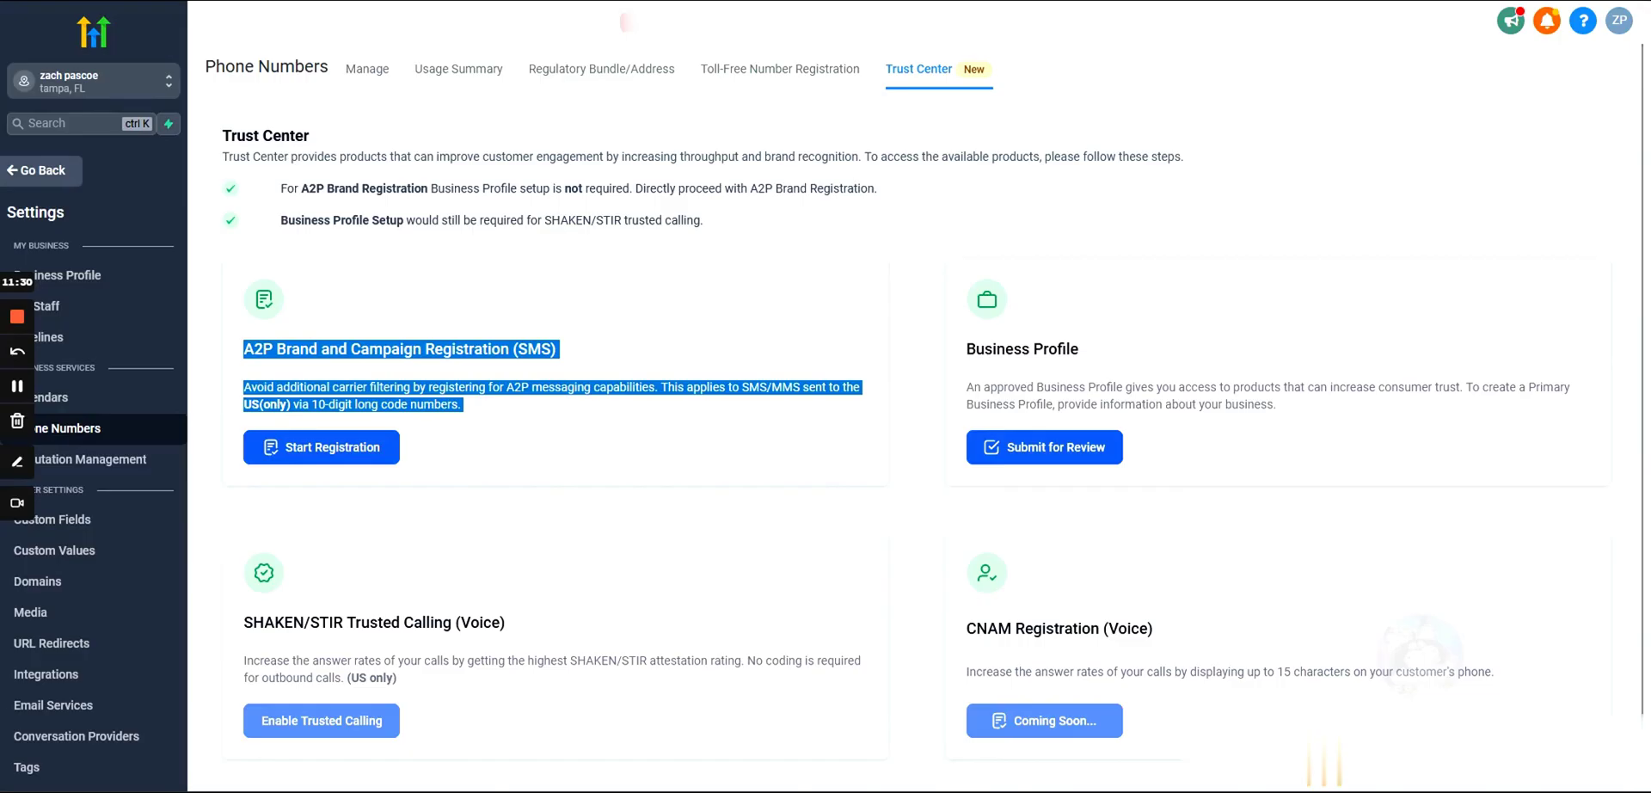
click(369, 75)
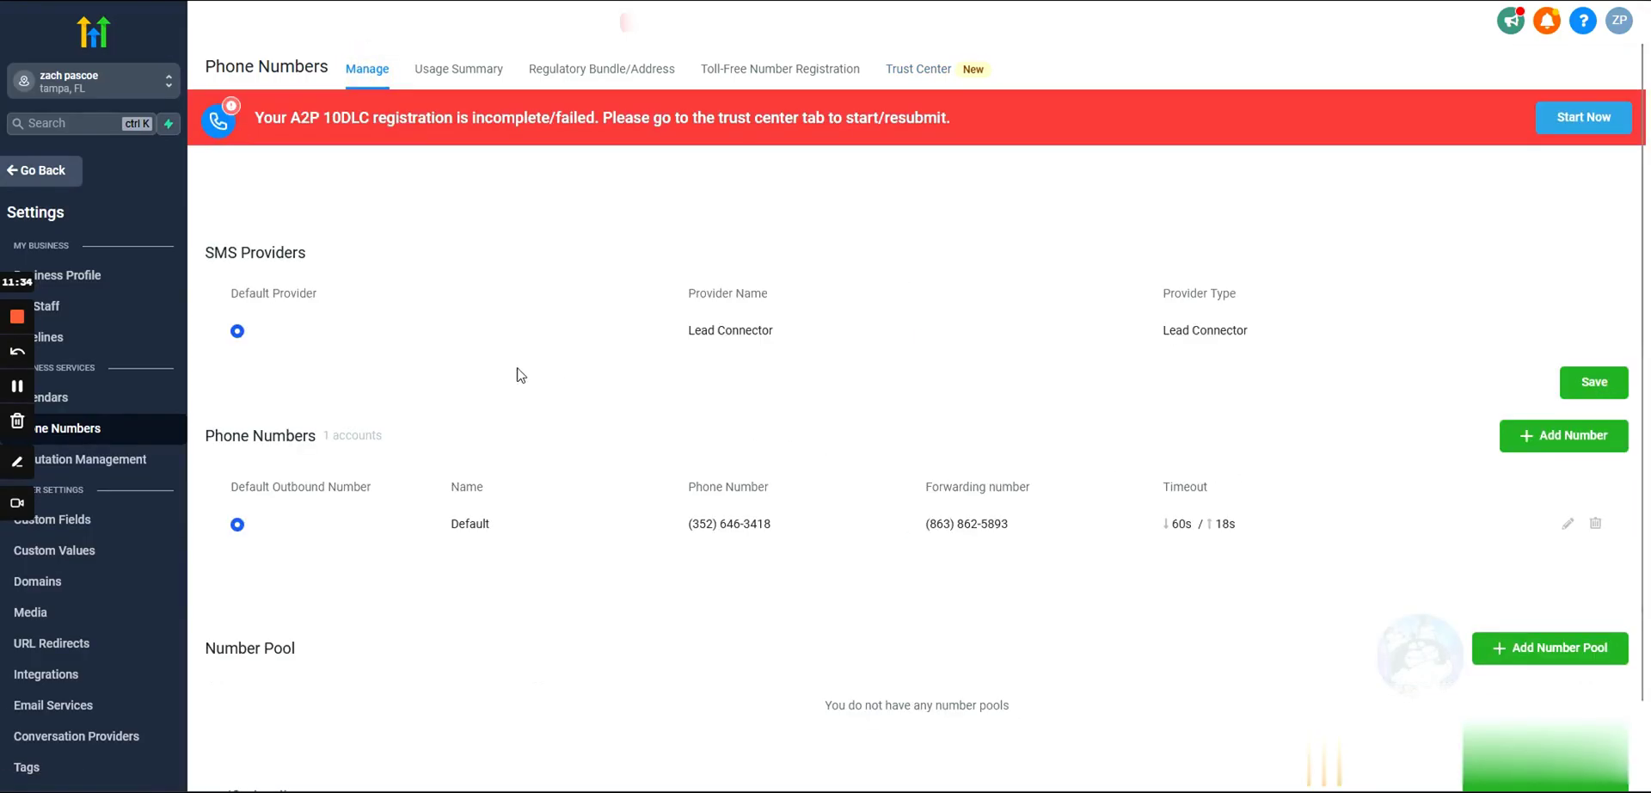
Step: Start adding a number with Australia as the country and search for available numbers
click(1507, 456)
click(744, 154)
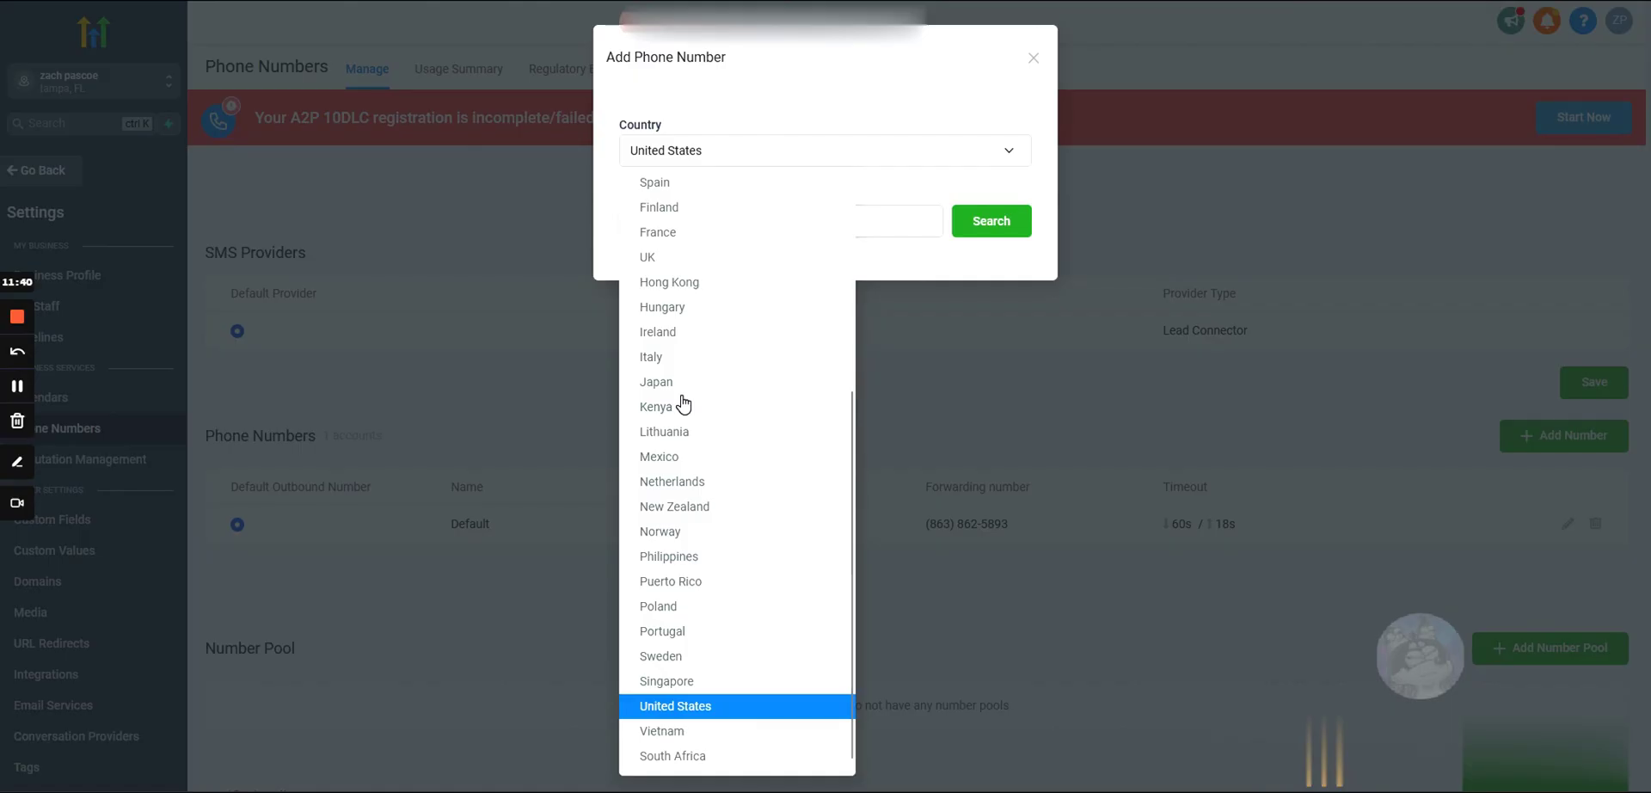
key(Home)
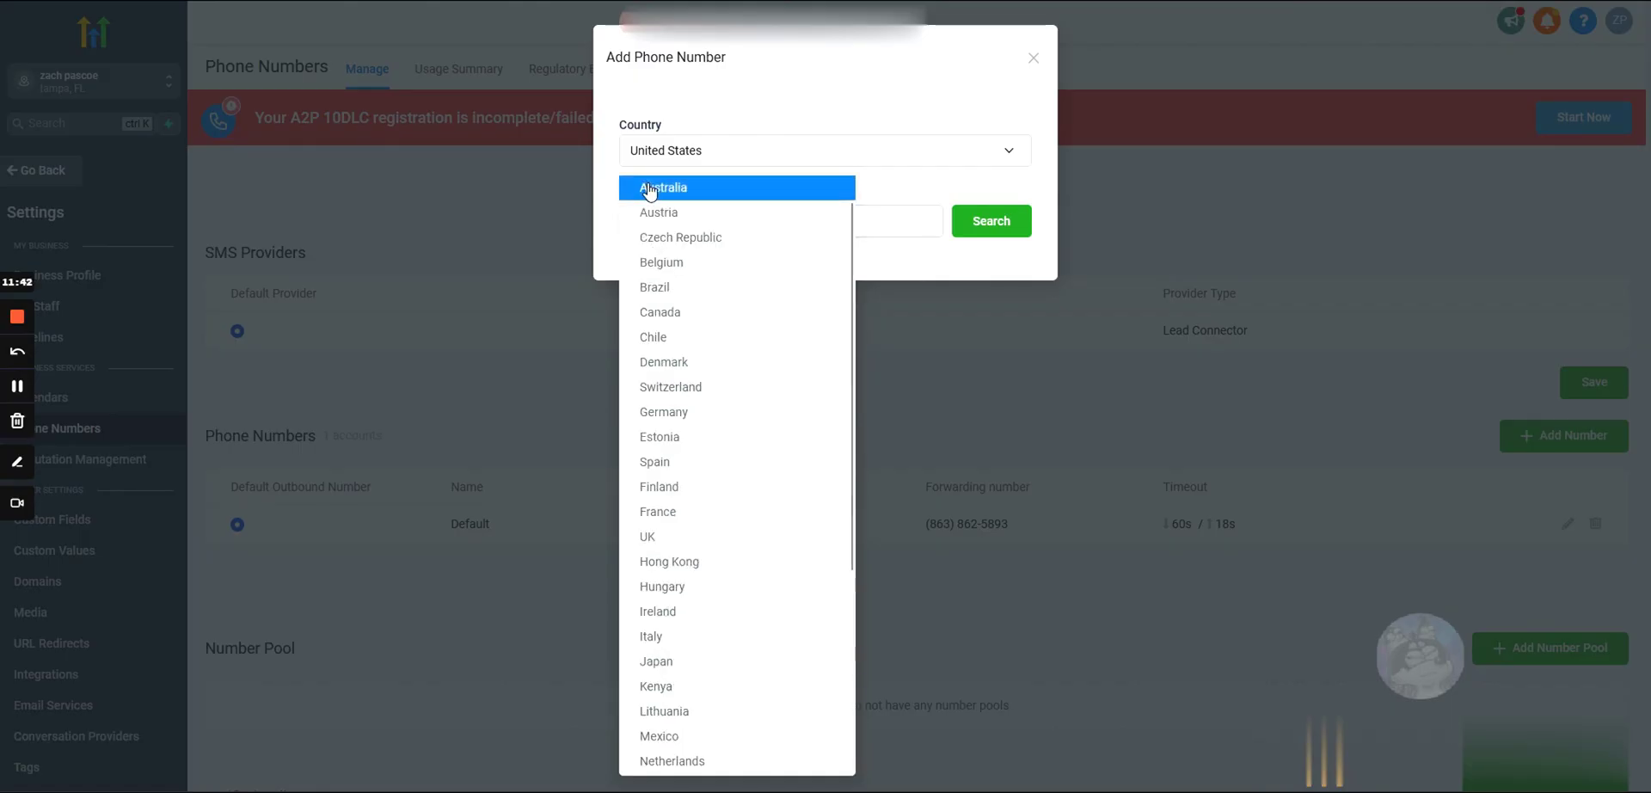
click(649, 191)
click(658, 220)
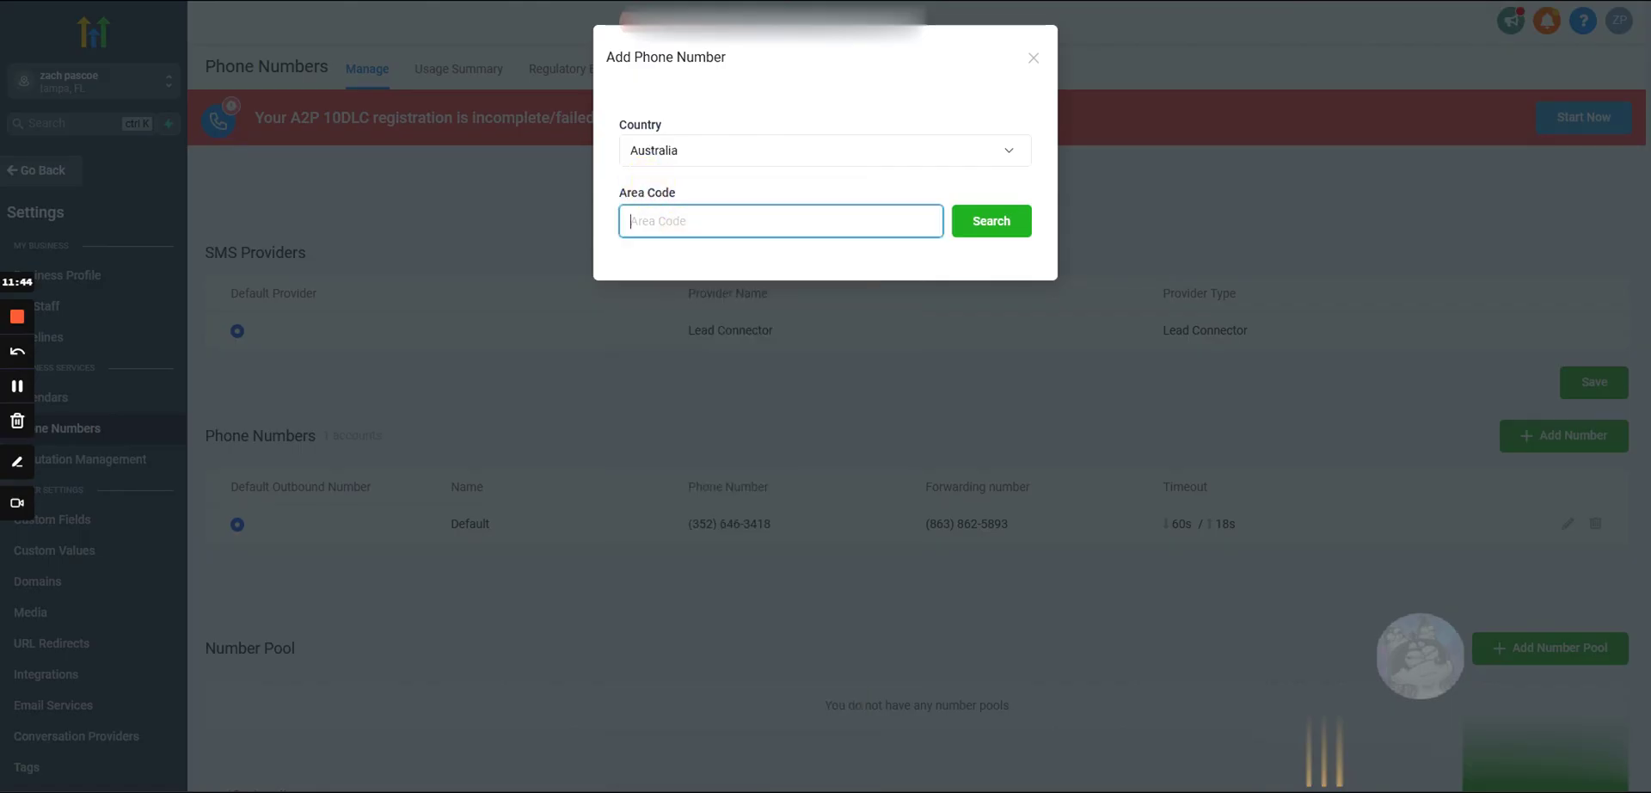
click(989, 222)
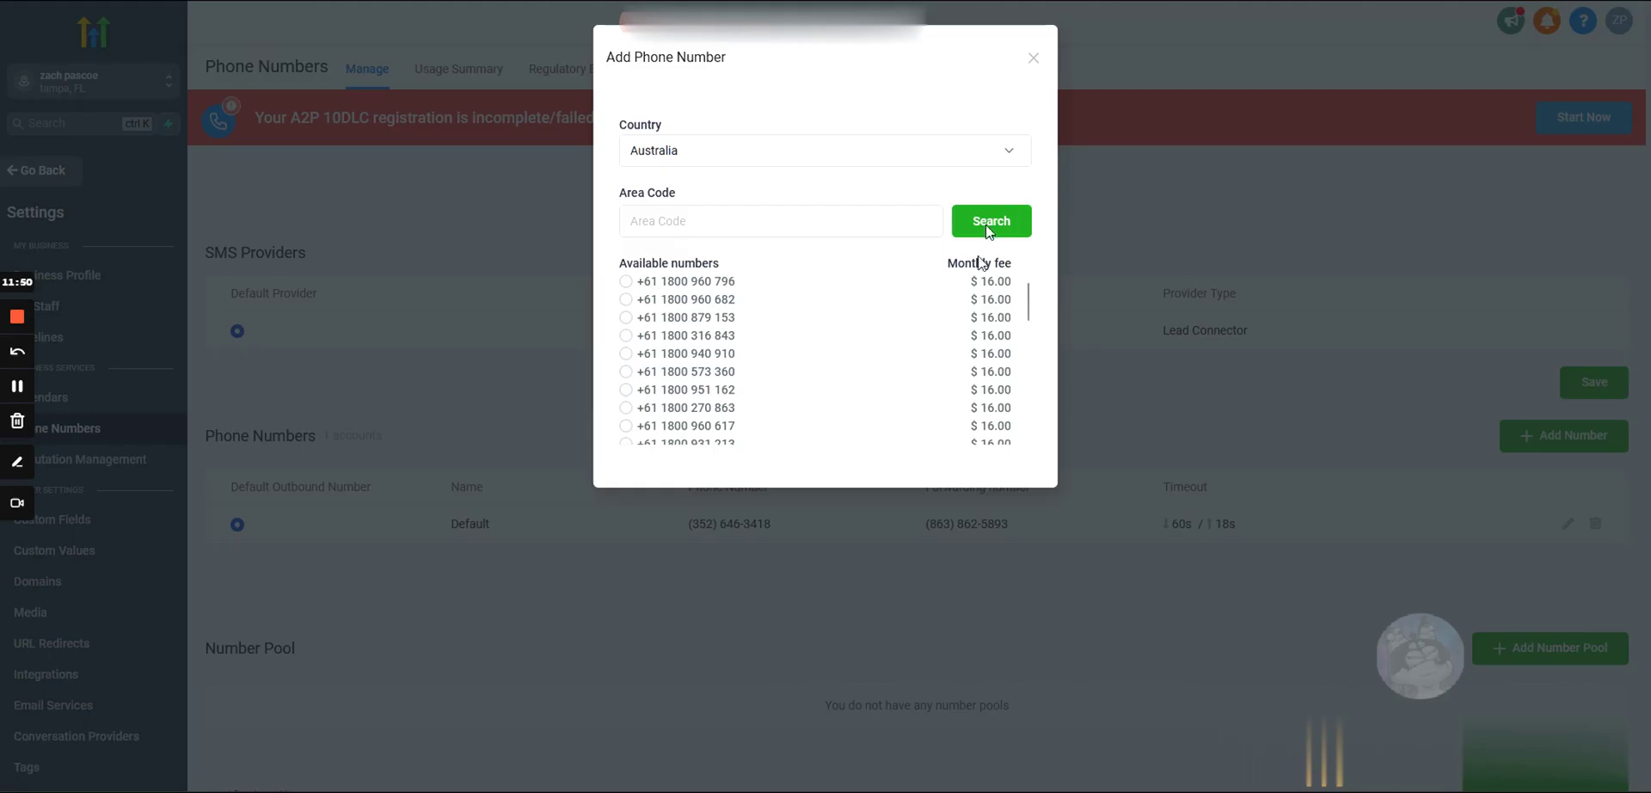
scroll(843, 380, down, 10)
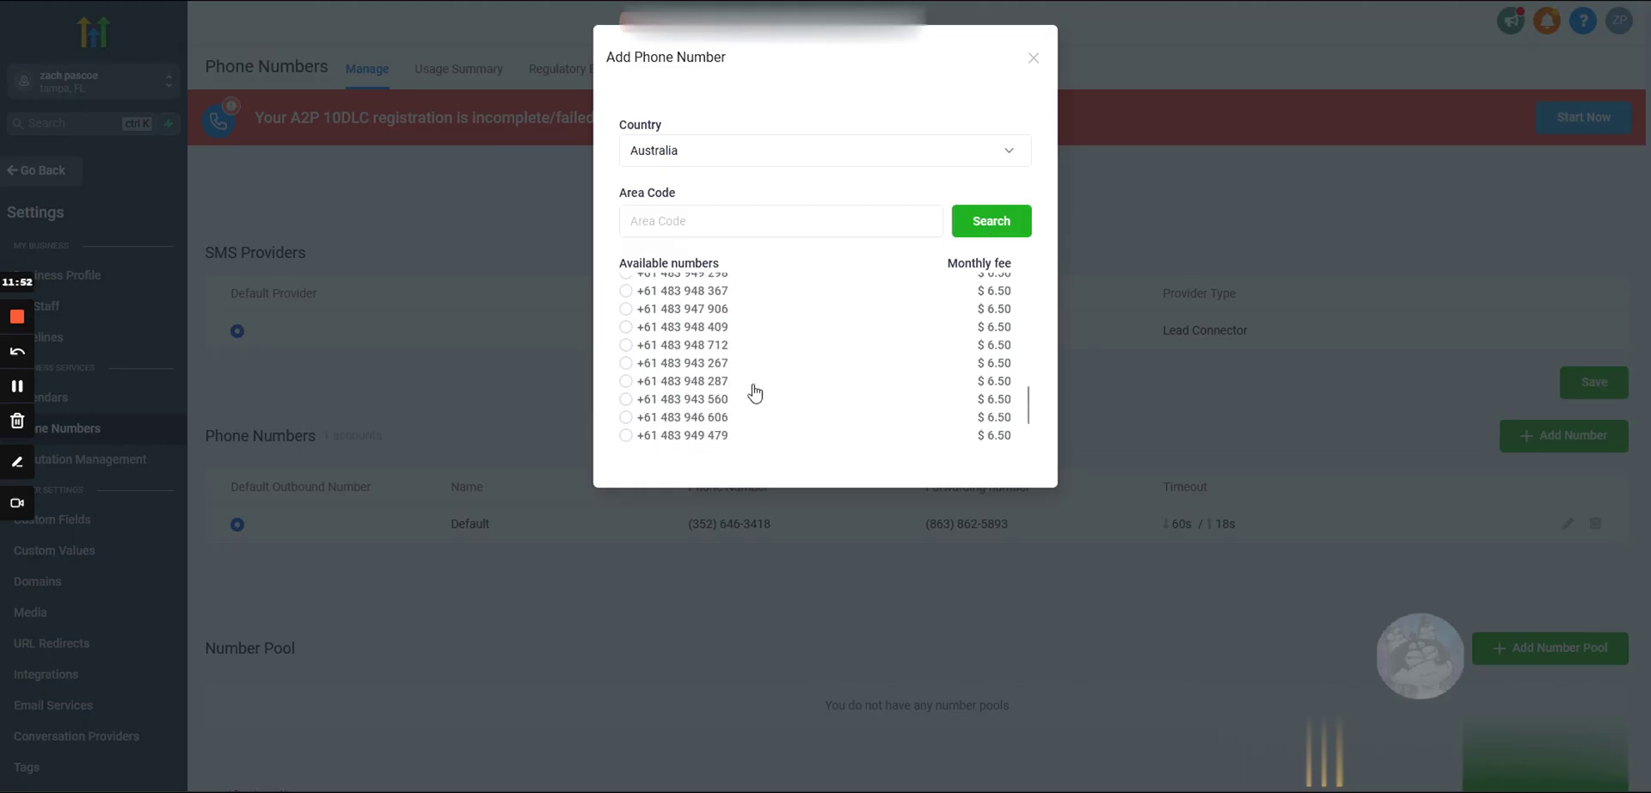
scroll(740, 389, up, 3)
scroll(724, 372, down, 3)
click(688, 364)
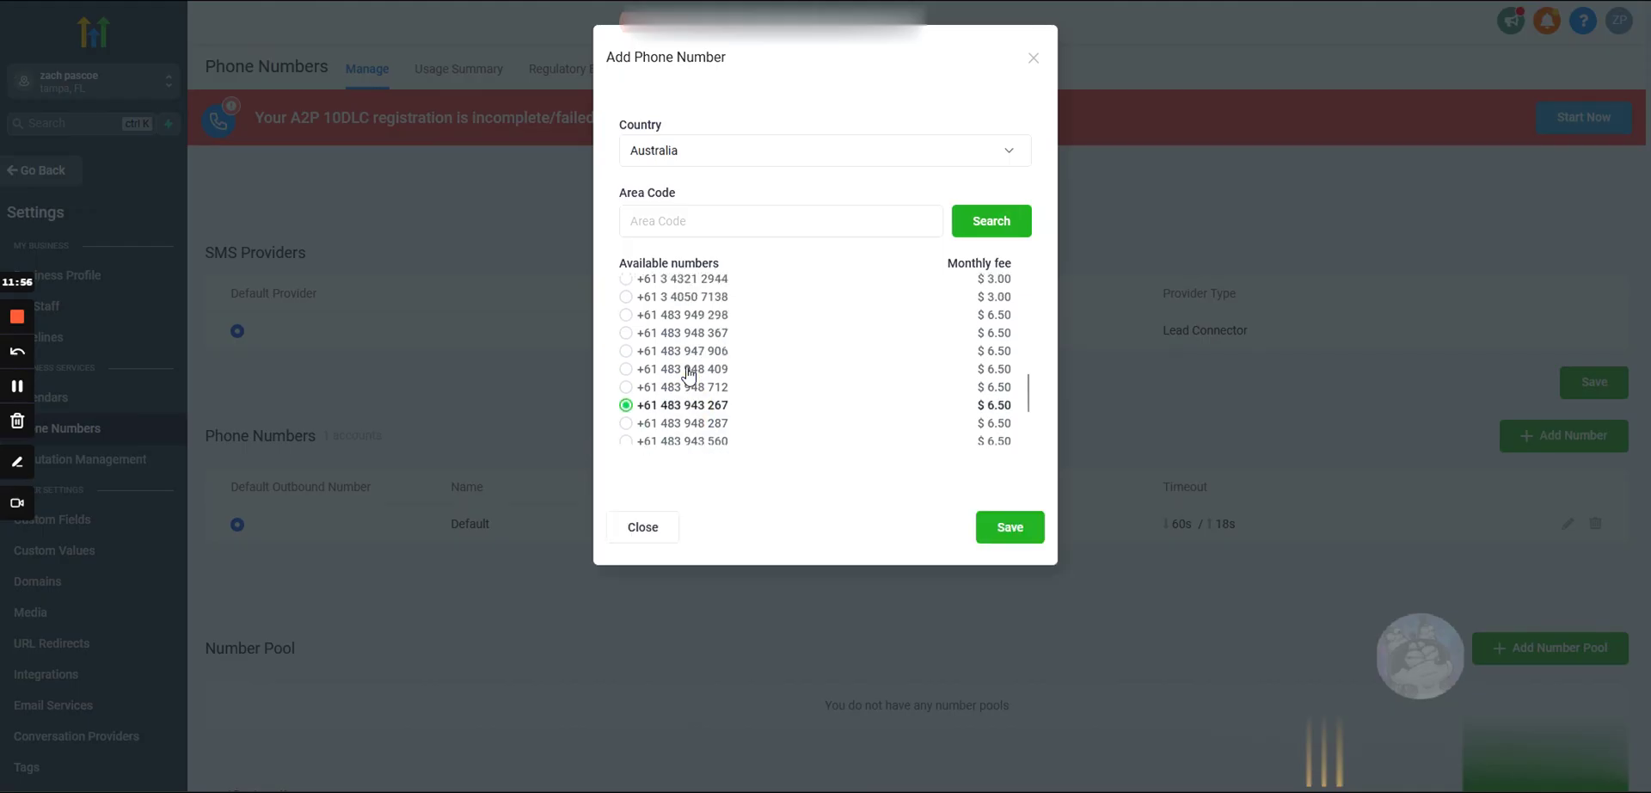
scroll(688, 372, up, 3)
click(666, 341)
scroll(668, 346, up, 2)
click(676, 320)
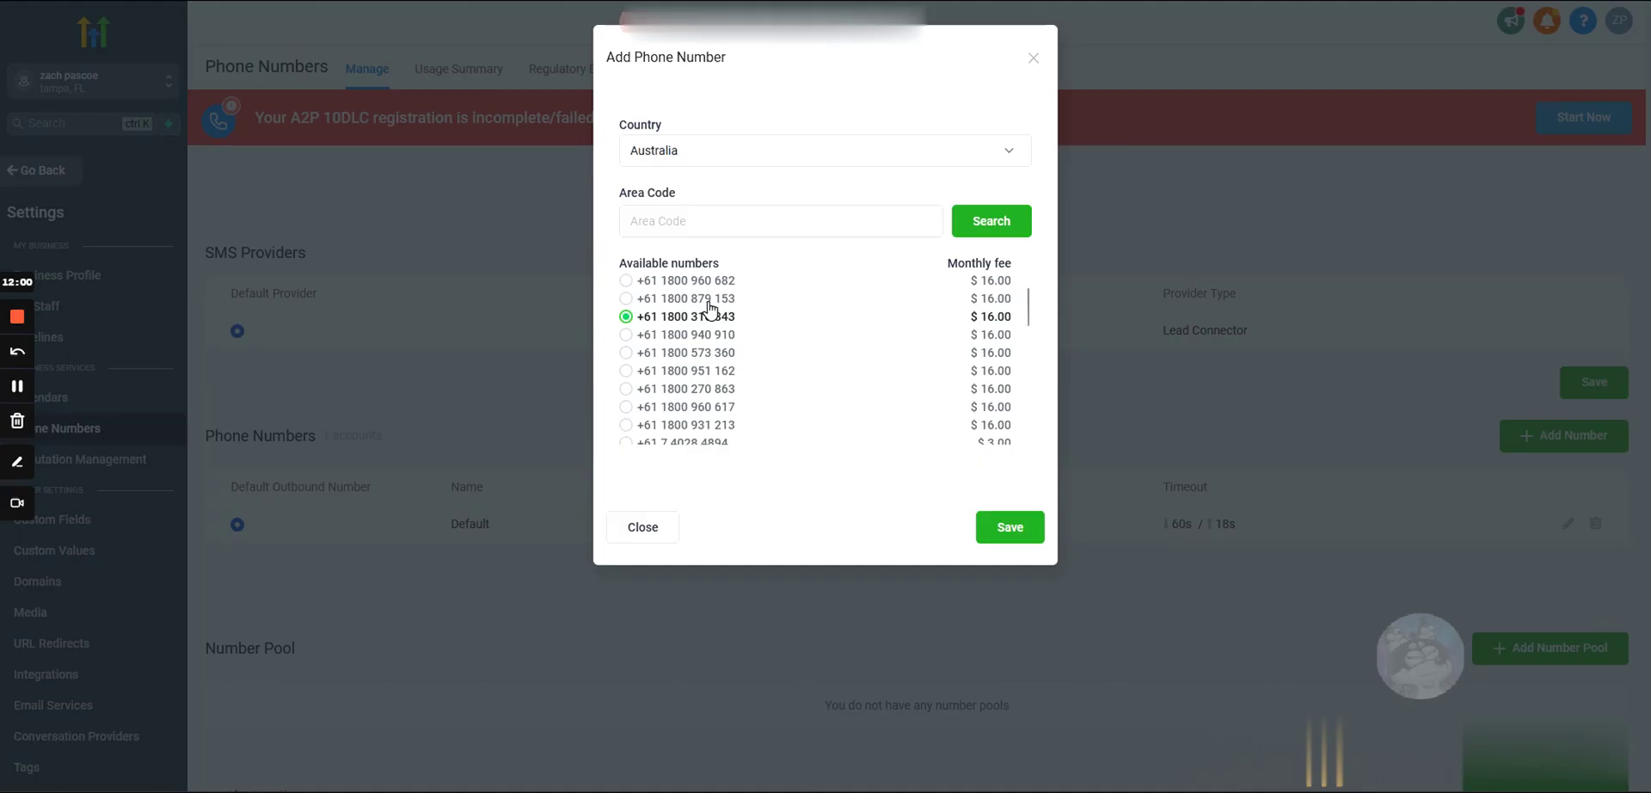
scroll(684, 344, up, 1)
scroll(681, 357, down, 3)
scroll(688, 356, up, 3)
drag(748, 337, 639, 346)
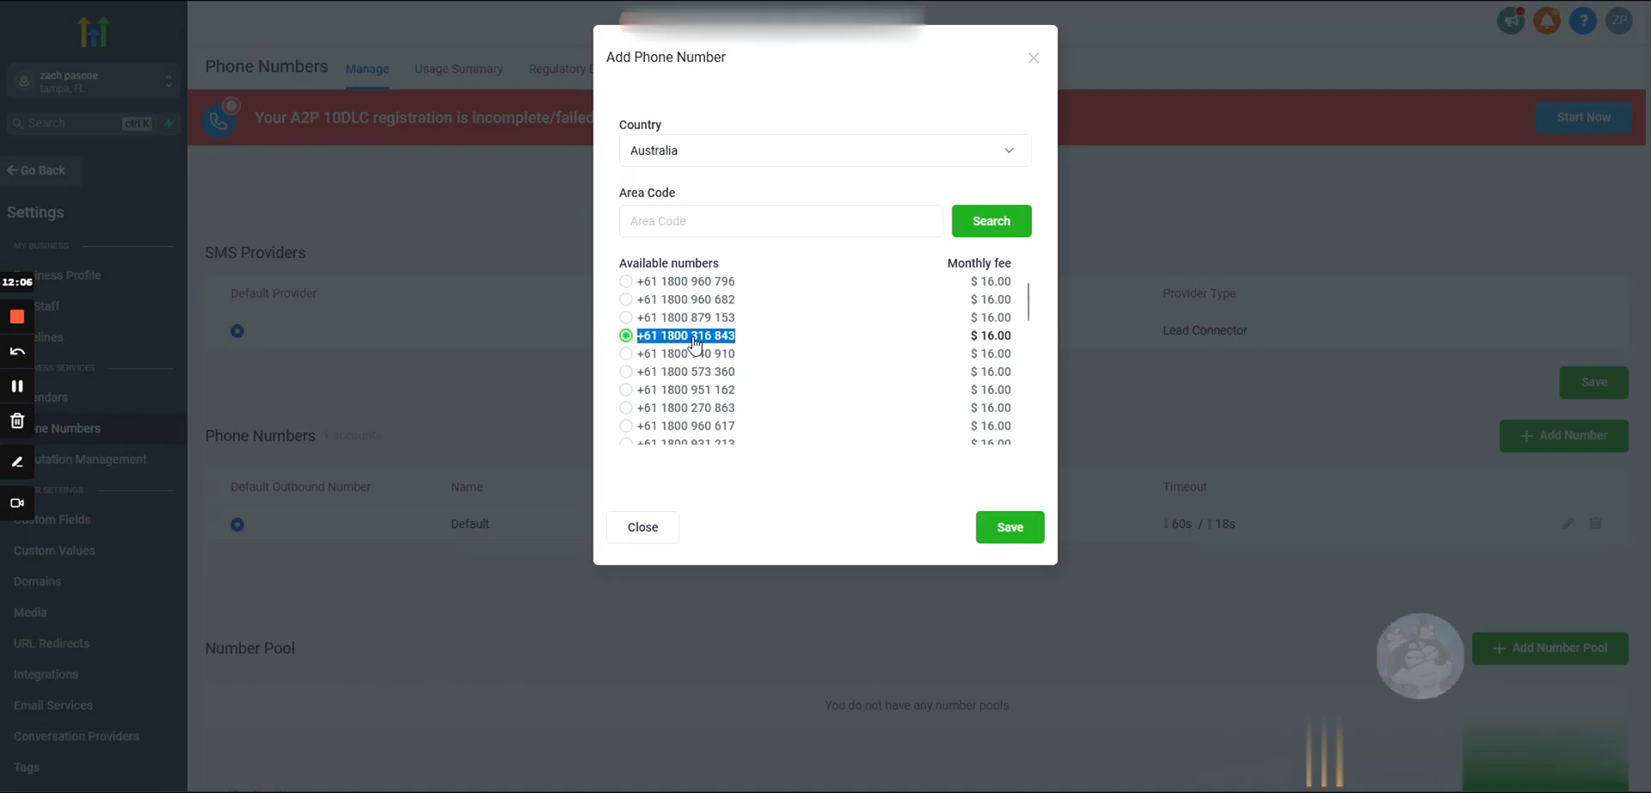
scroll(693, 344, down, 3)
drag(733, 341, 634, 351)
scroll(653, 361, down, 5)
drag(741, 381, 641, 383)
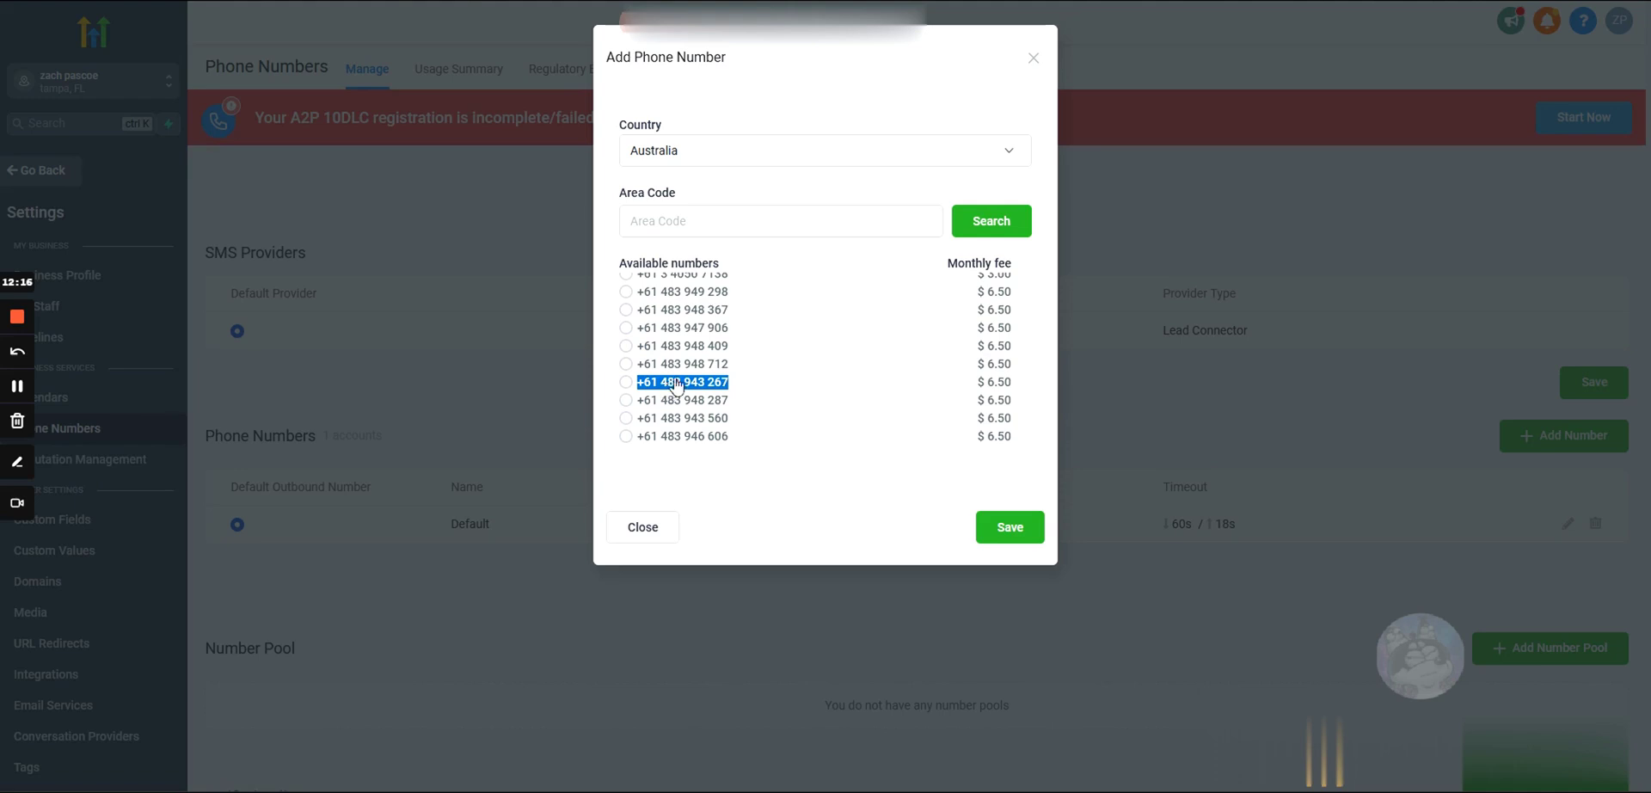
click(675, 337)
scroll(671, 340, up, 6)
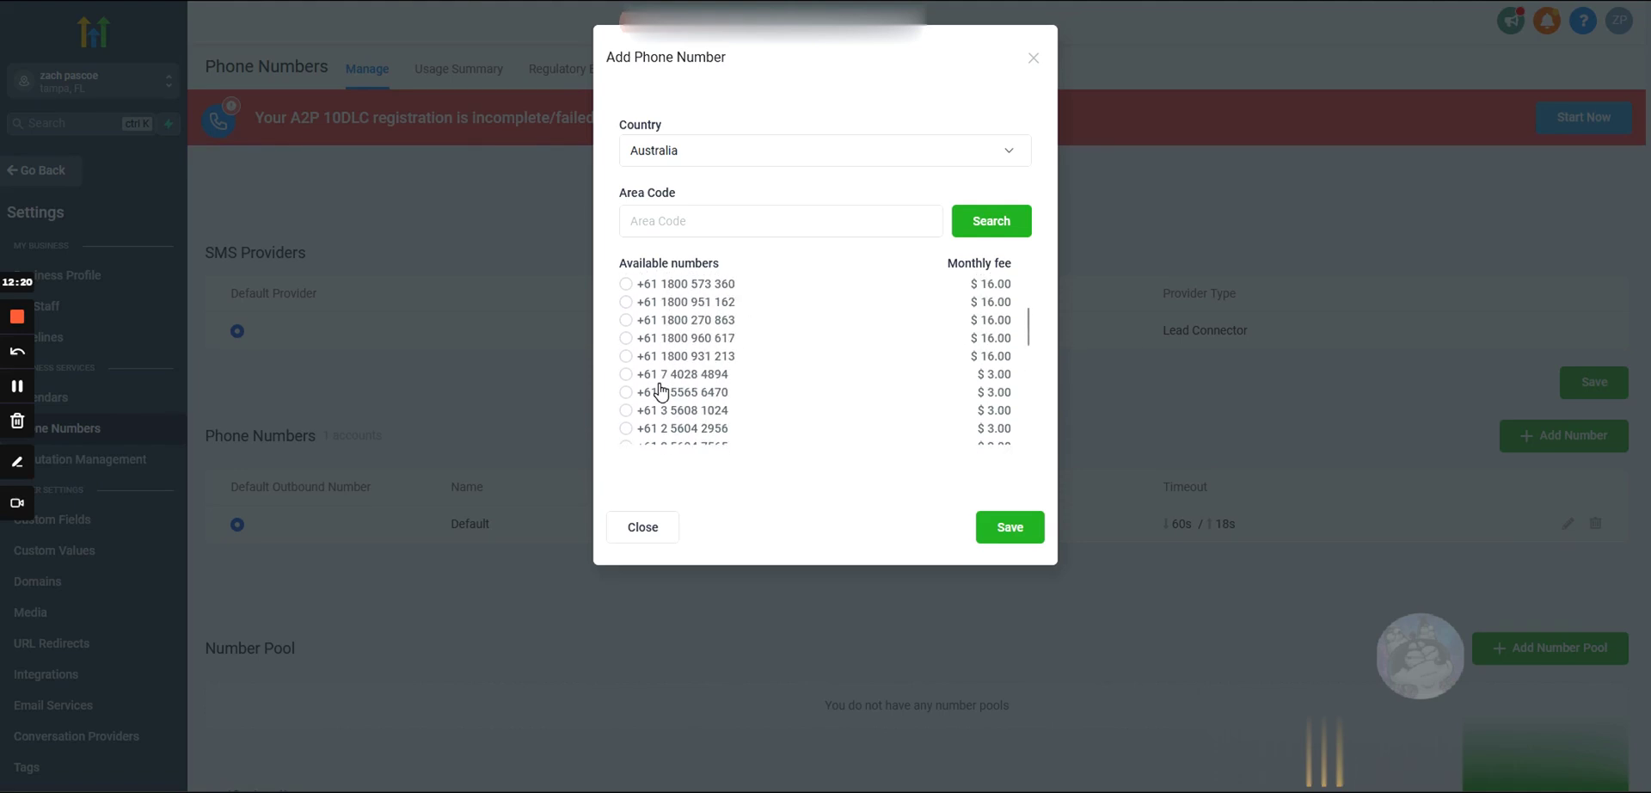
click(671, 343)
scroll(774, 354, up, 2)
click(680, 320)
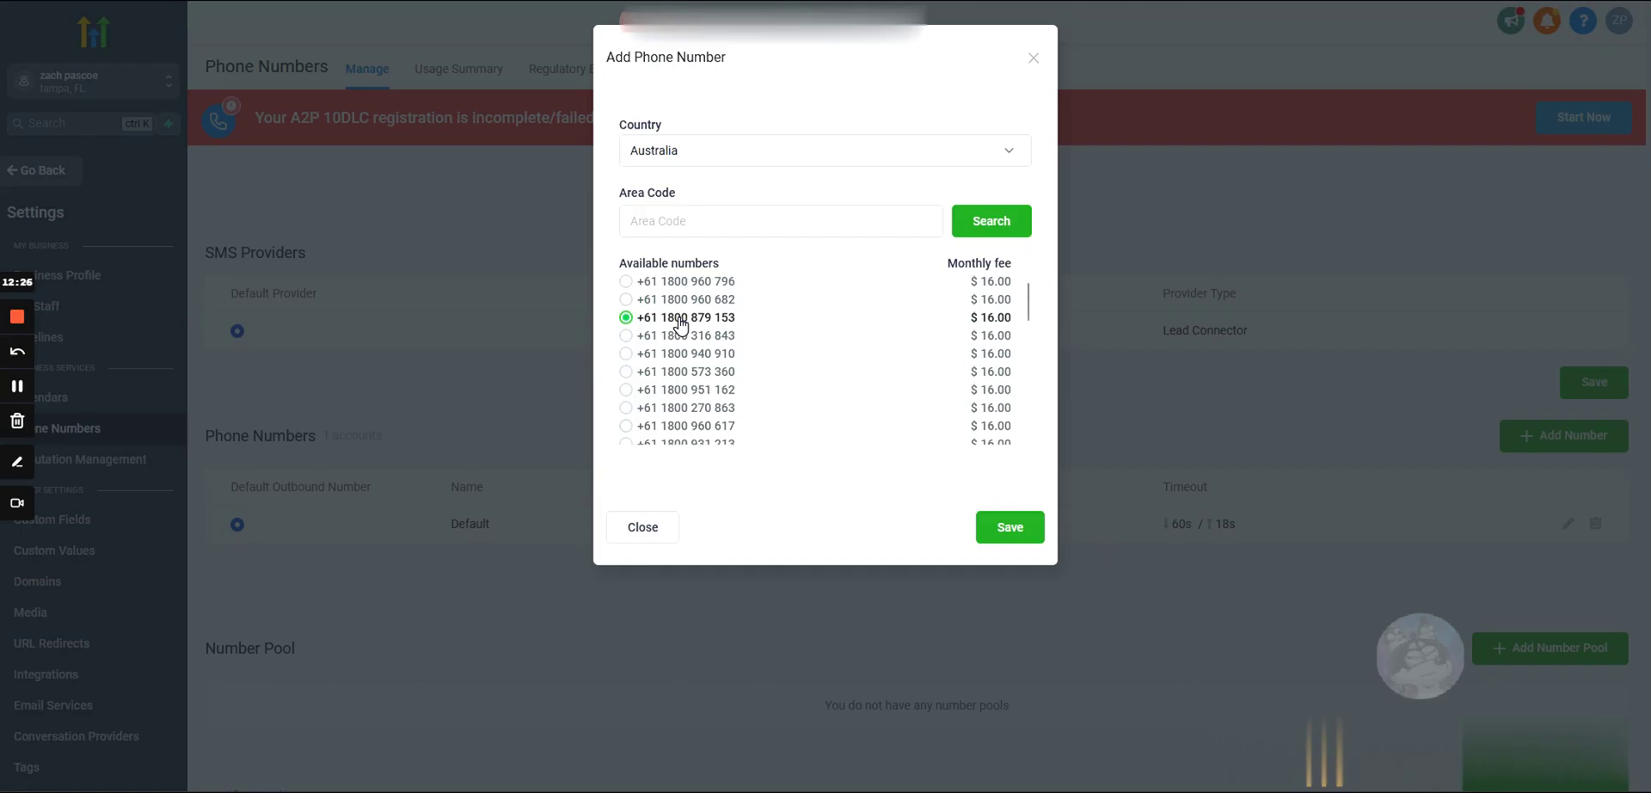
drag(737, 322, 641, 325)
double_click(675, 320)
scroll(756, 356, down, 10)
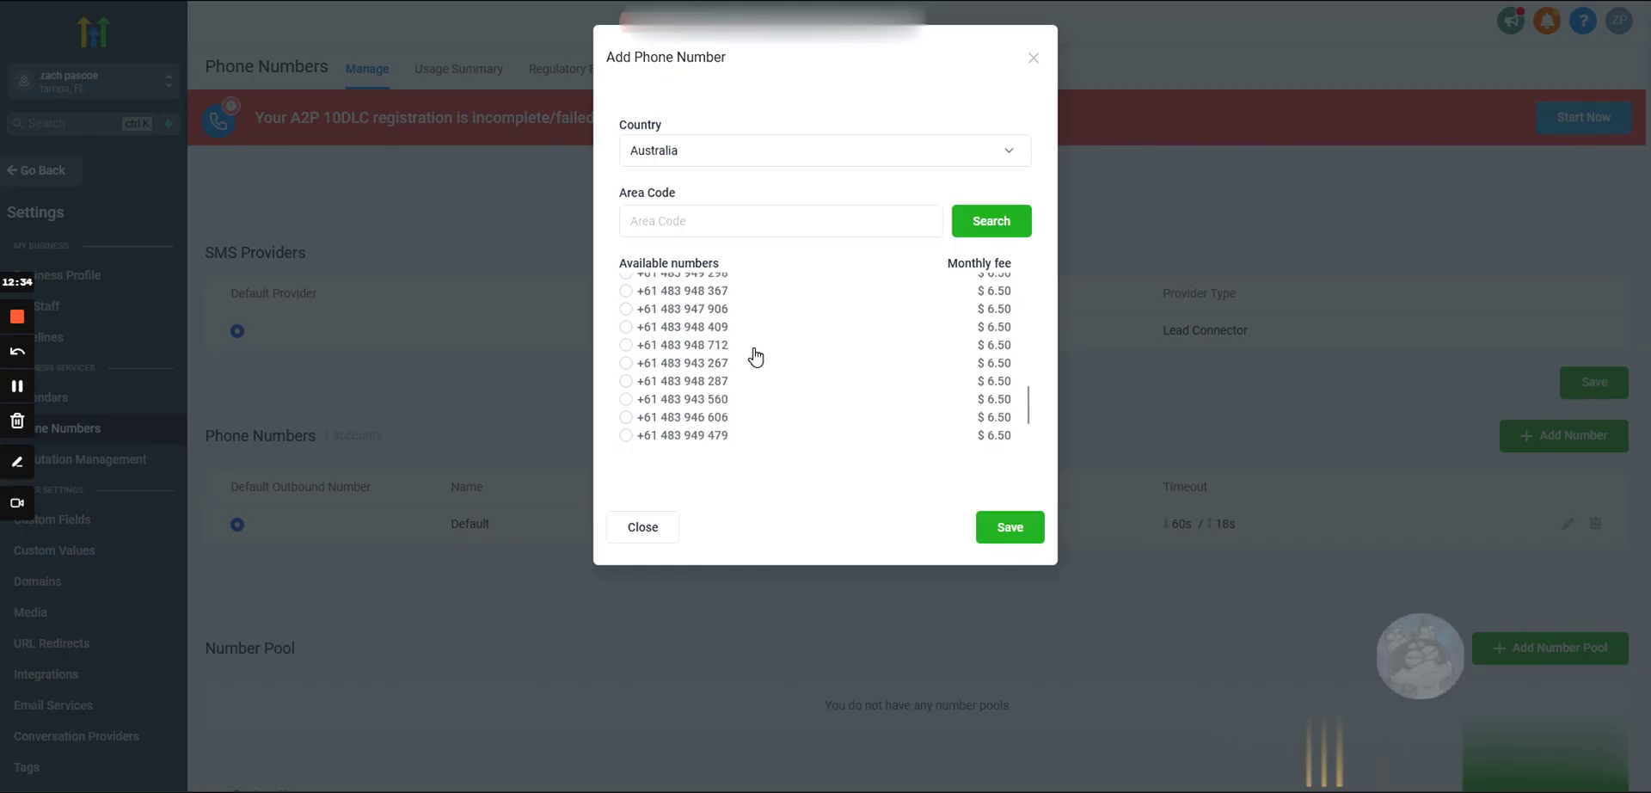
click(672, 349)
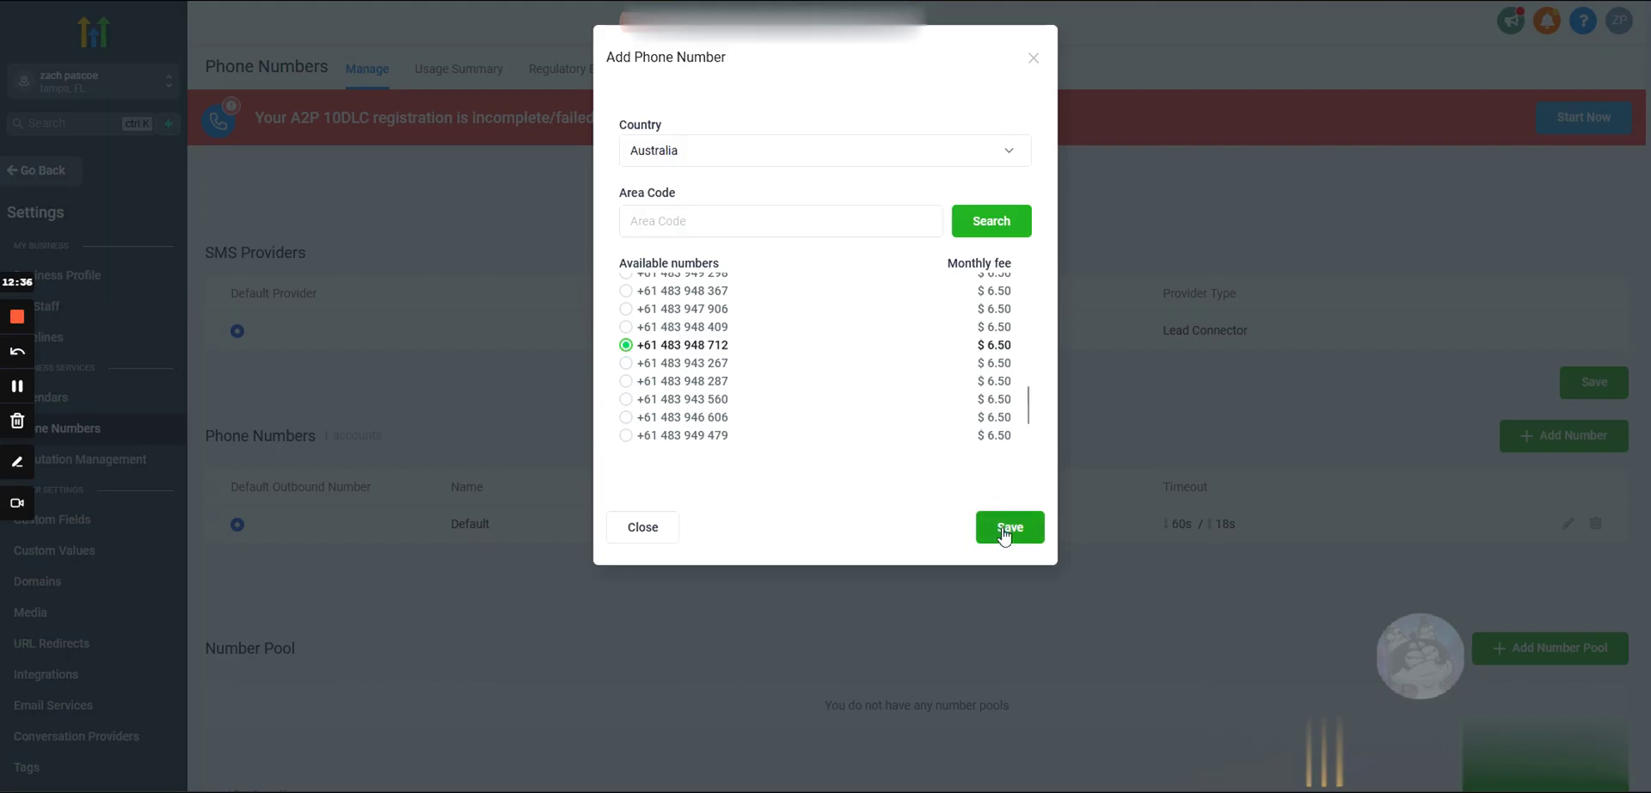
scroll(851, 383, up, 8)
scroll(885, 379, down, 5)
click(693, 326)
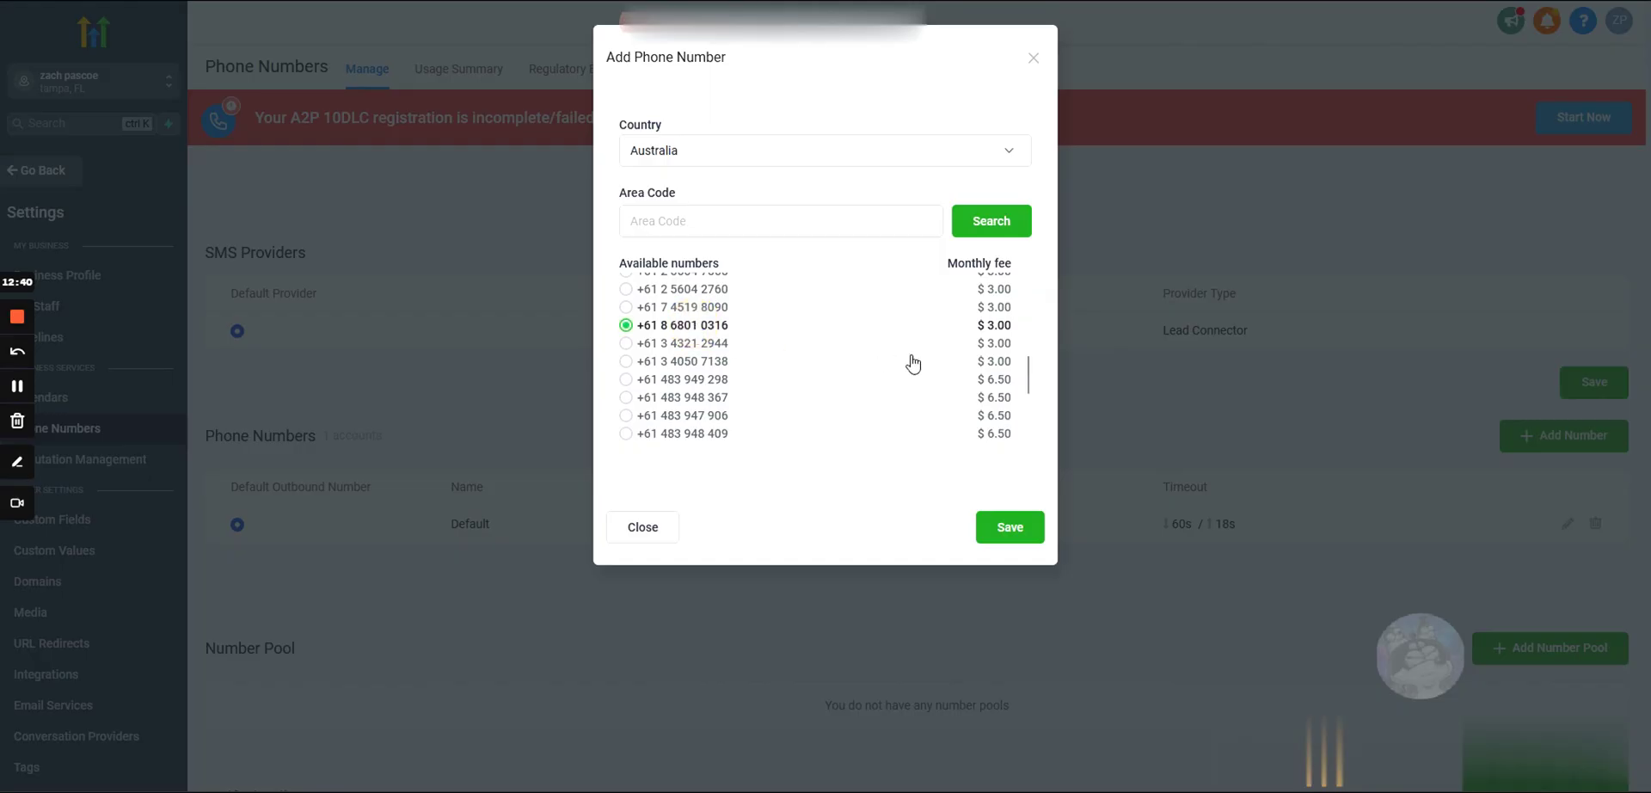
click(1019, 528)
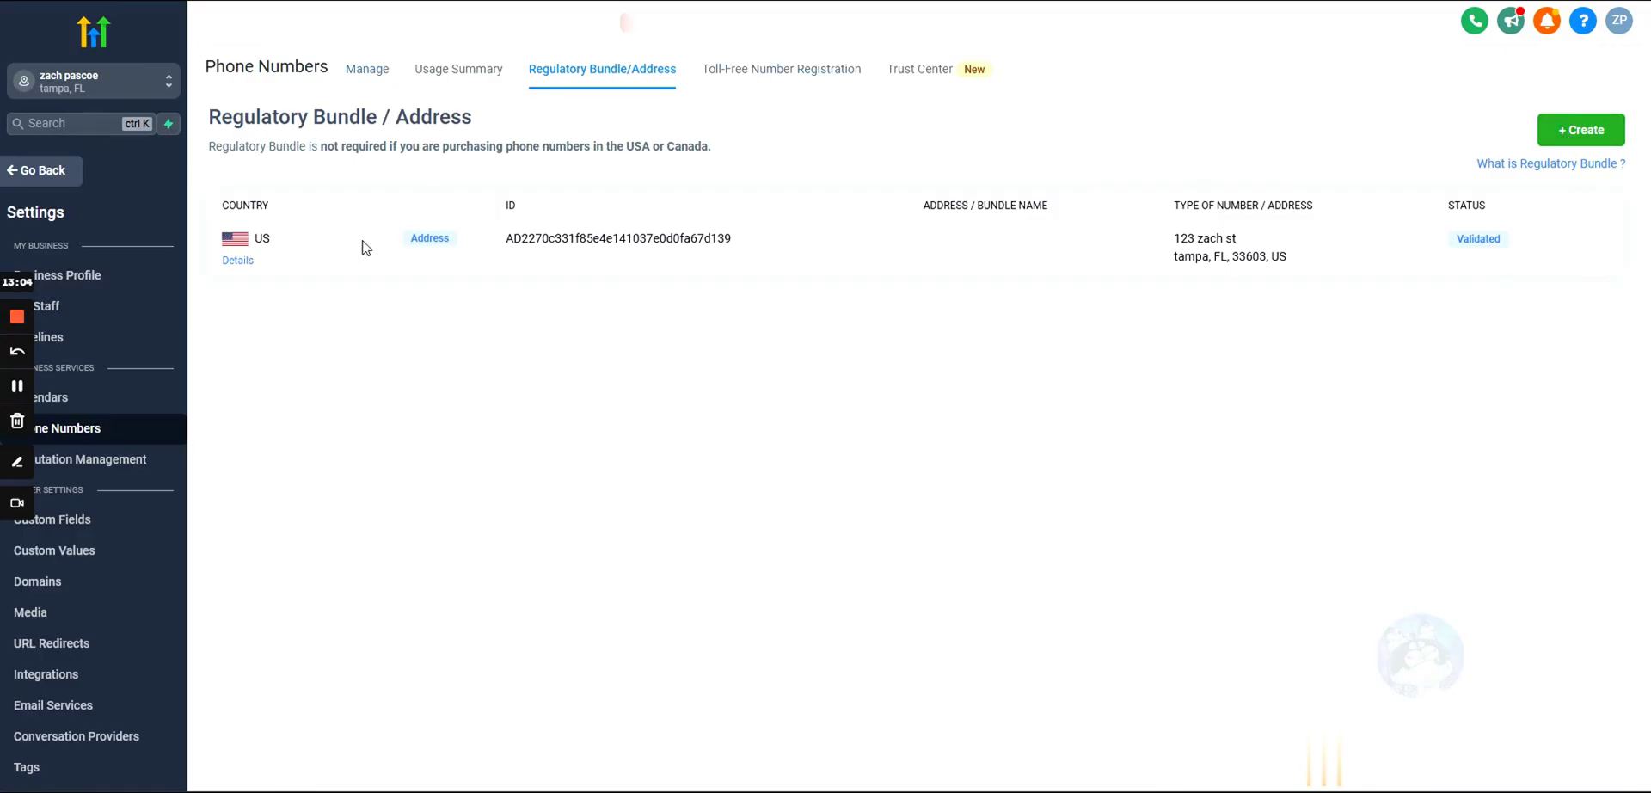
Step: Open the new bundle dialog and switch repeatedly between the Address Bundle and Regulatory Bundle options
click(1573, 131)
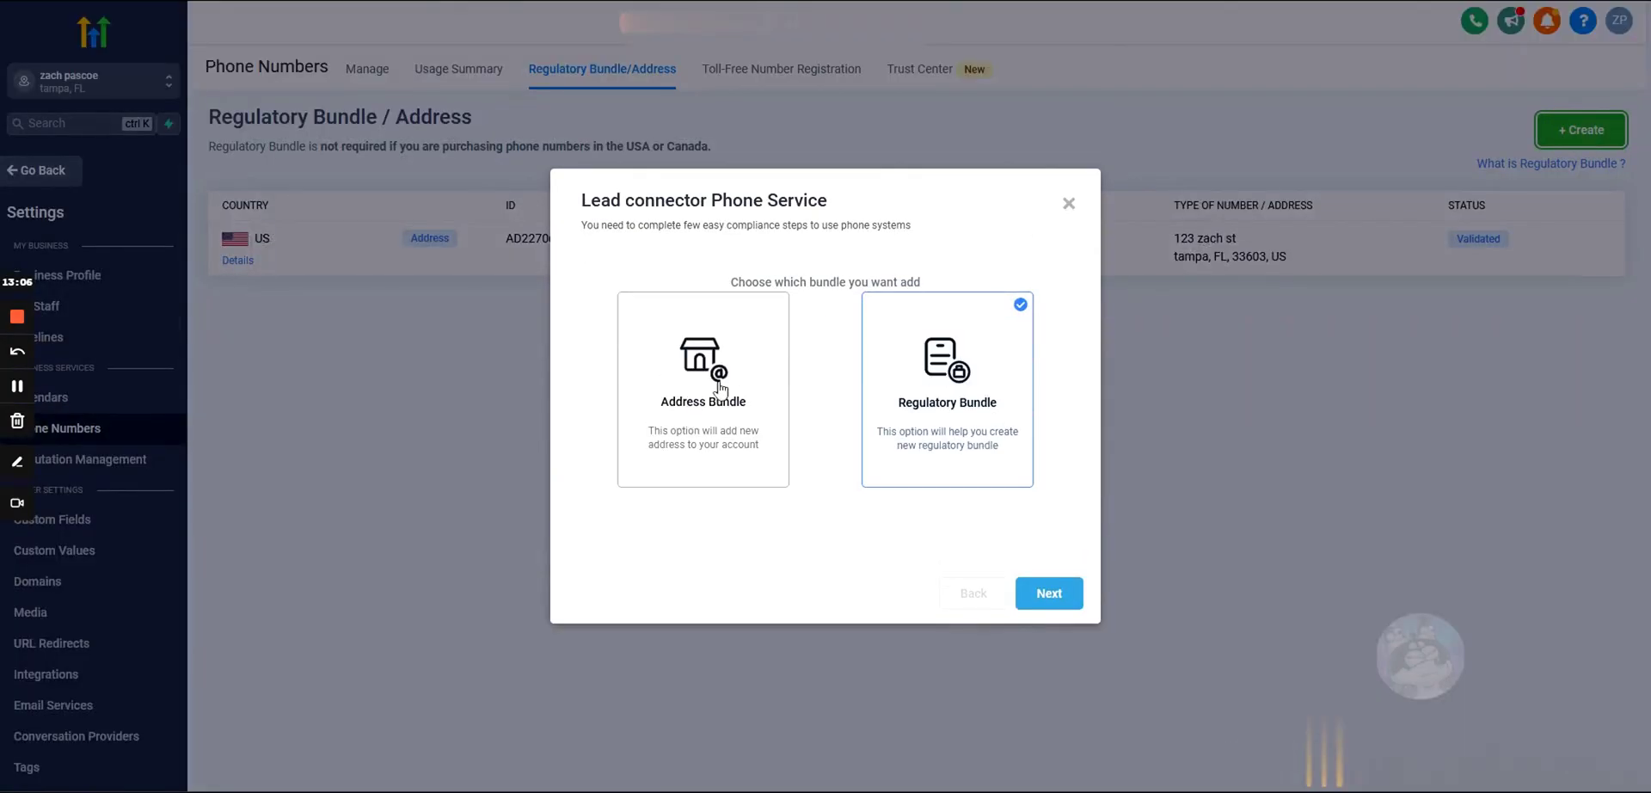
click(716, 409)
click(895, 400)
click(688, 401)
click(894, 400)
click(741, 342)
click(881, 329)
click(772, 323)
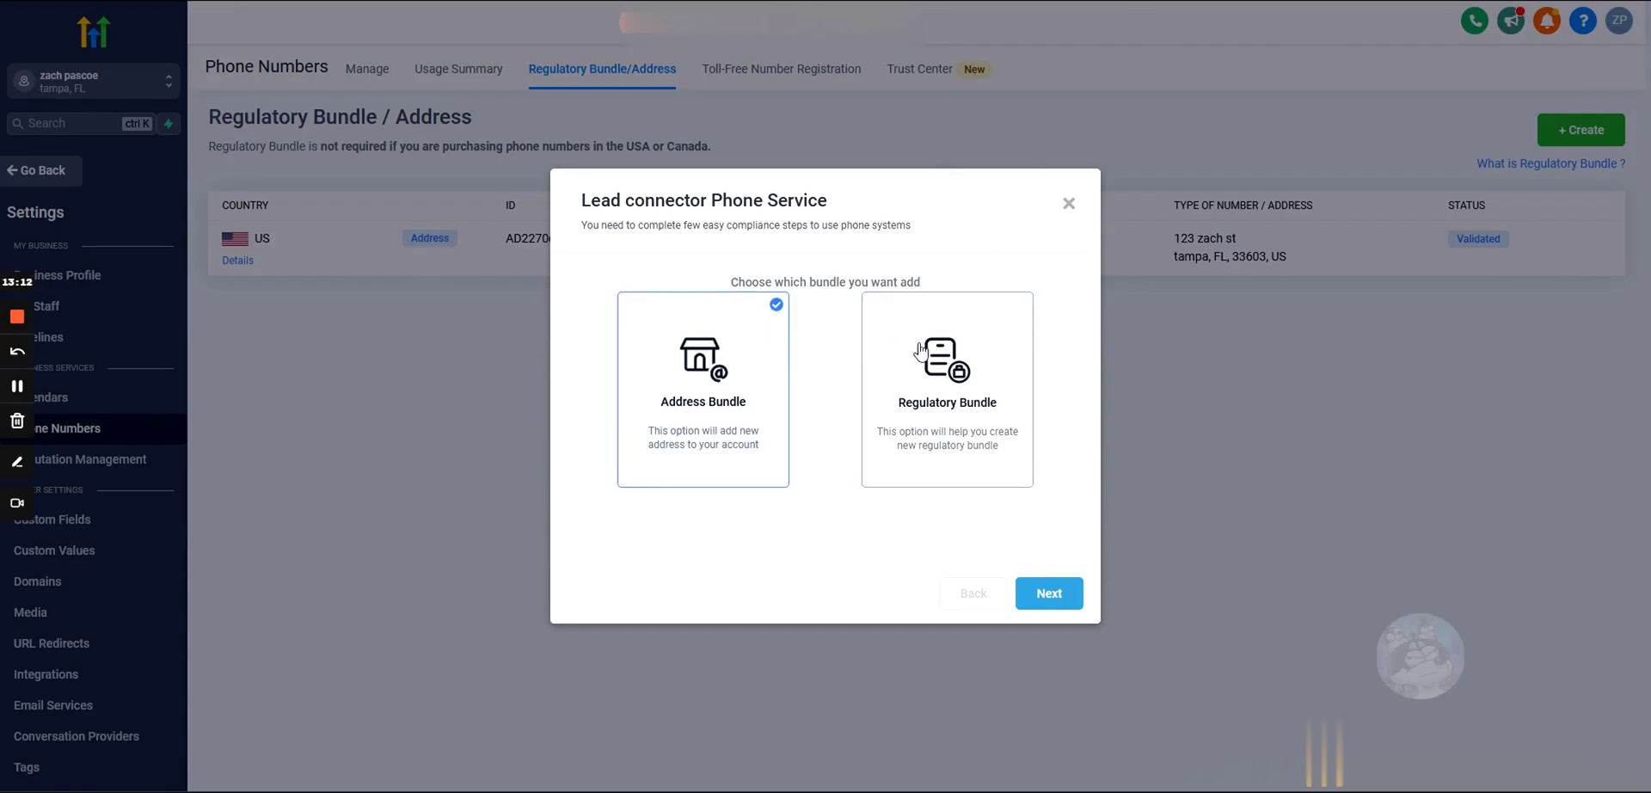
click(909, 343)
click(742, 340)
click(894, 349)
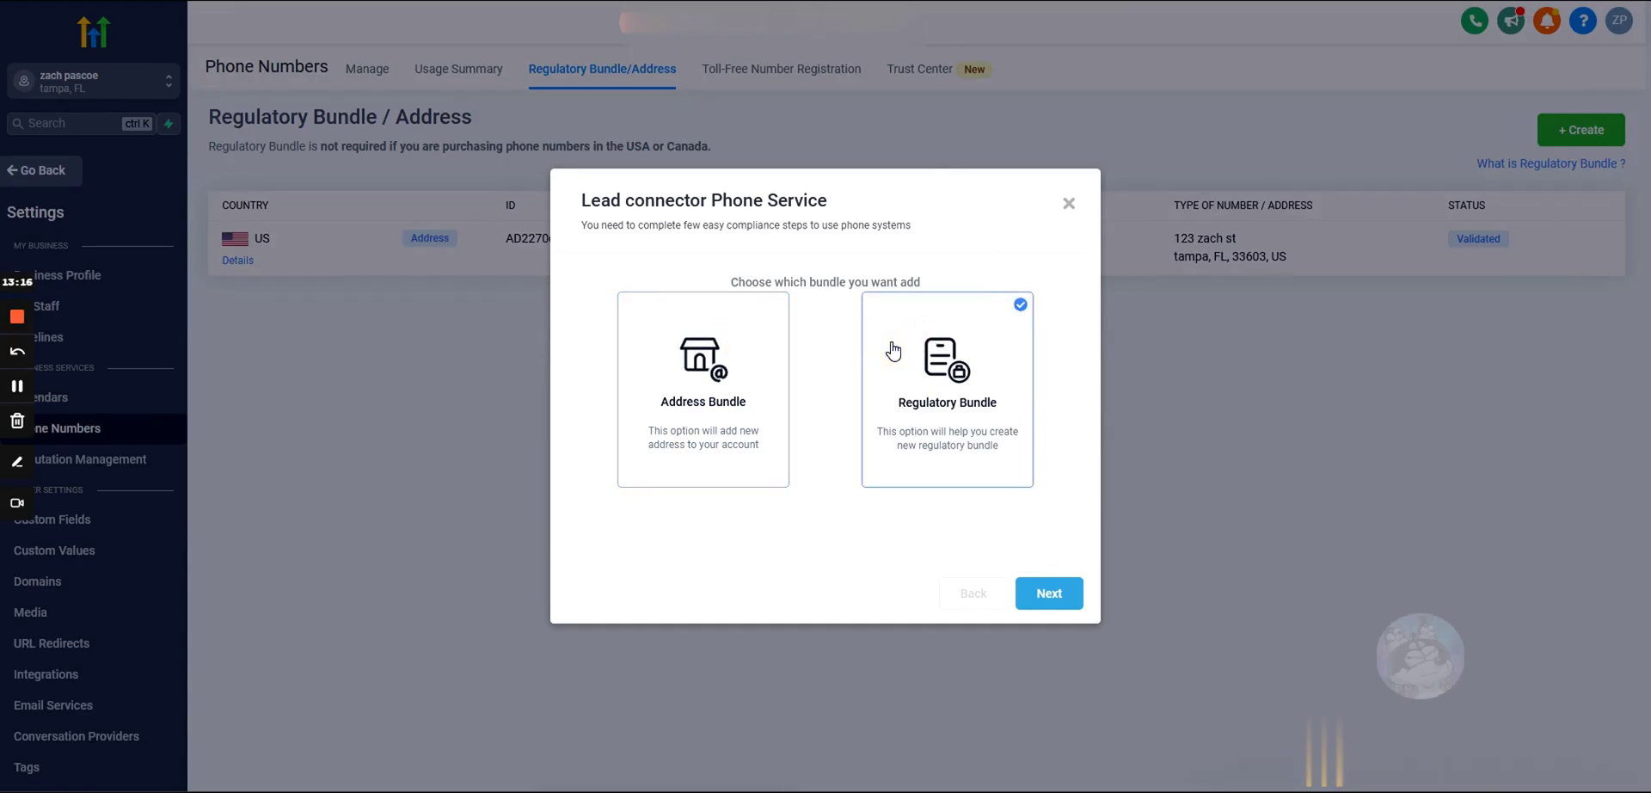
click(761, 344)
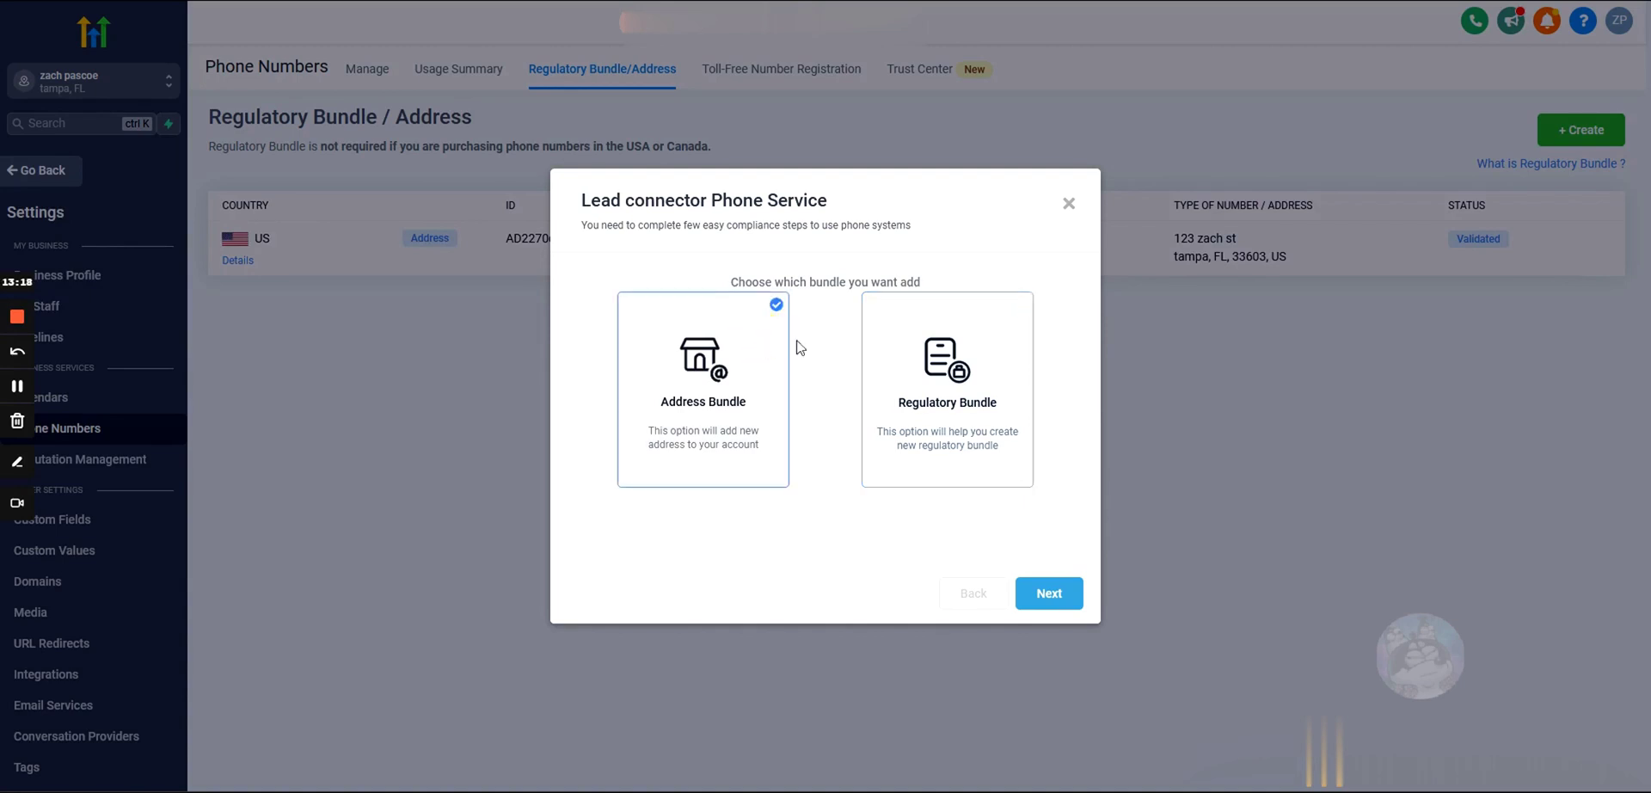
click(890, 344)
click(738, 345)
click(877, 344)
click(746, 358)
click(912, 369)
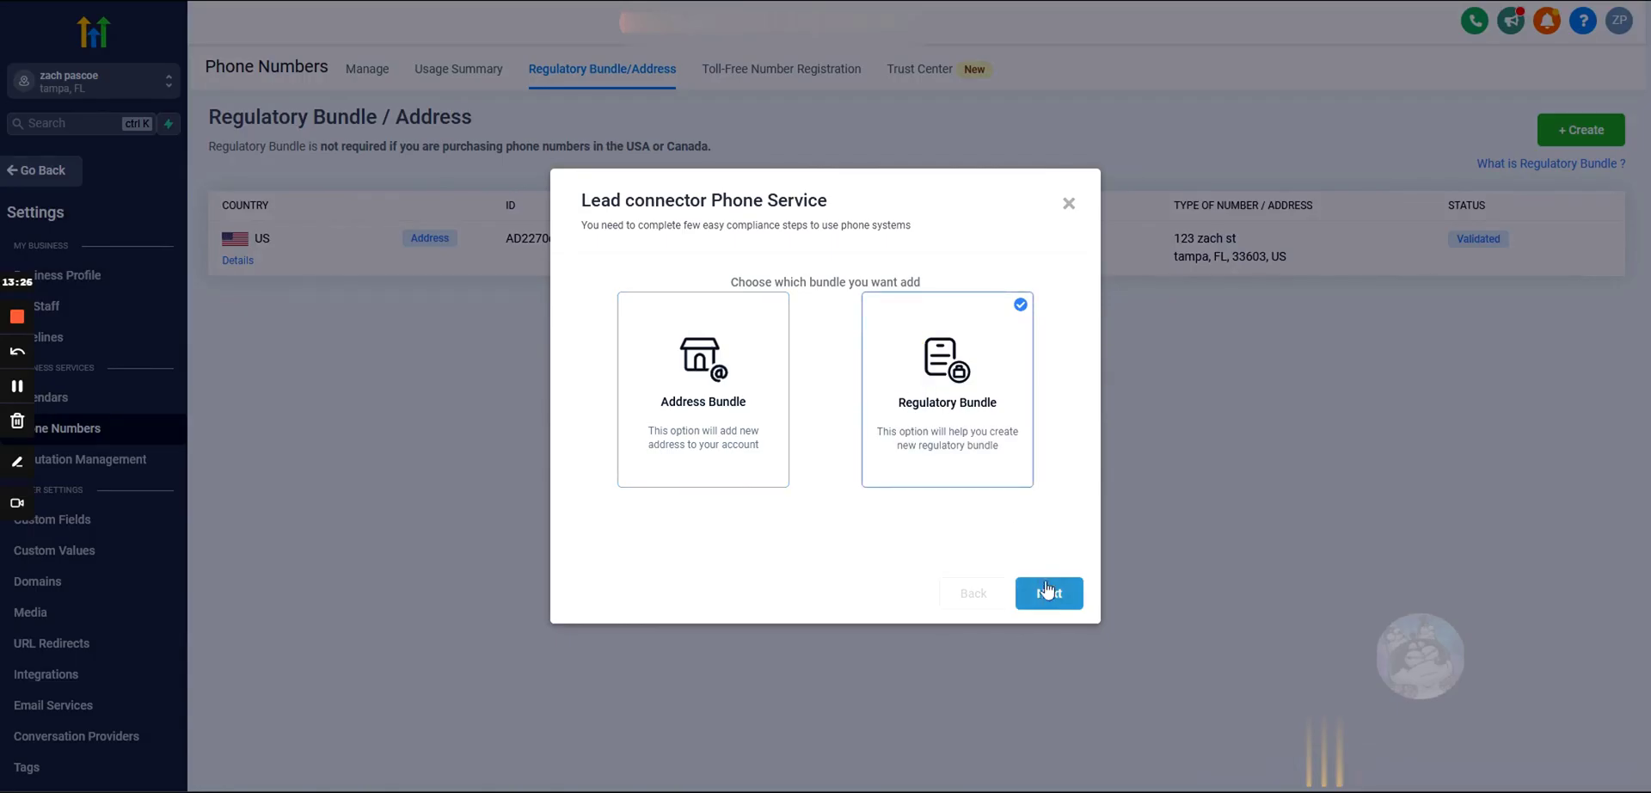
click(760, 353)
click(885, 339)
click(755, 336)
click(890, 340)
click(744, 330)
click(899, 338)
Step: Leave Address Bundle selected, close the bundle dialog, and return to phone number management
click(785, 344)
click(922, 353)
click(780, 342)
click(933, 359)
click(733, 338)
click(1070, 205)
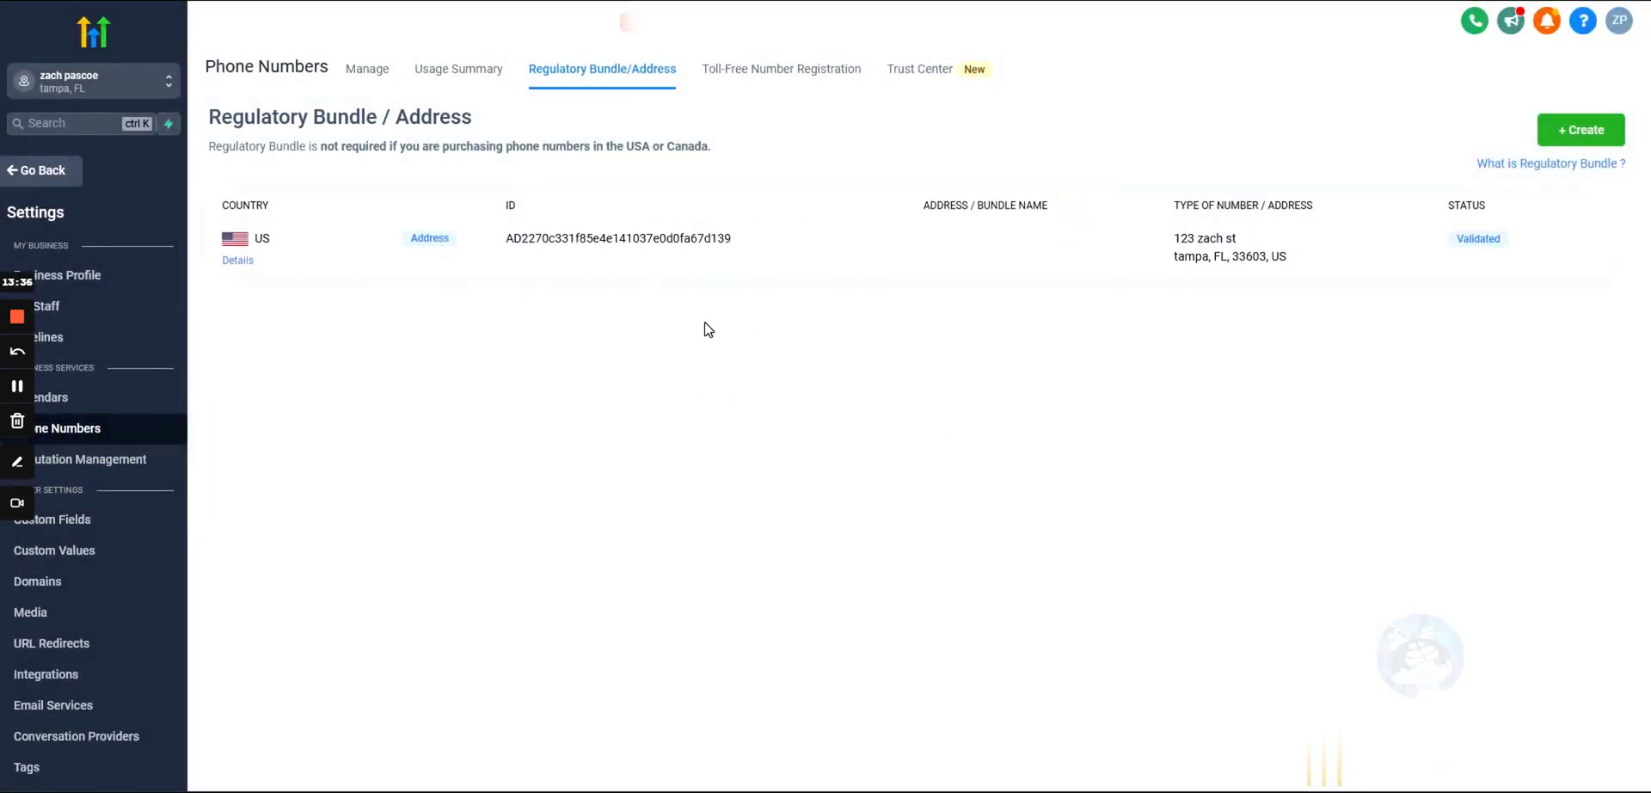
click(373, 78)
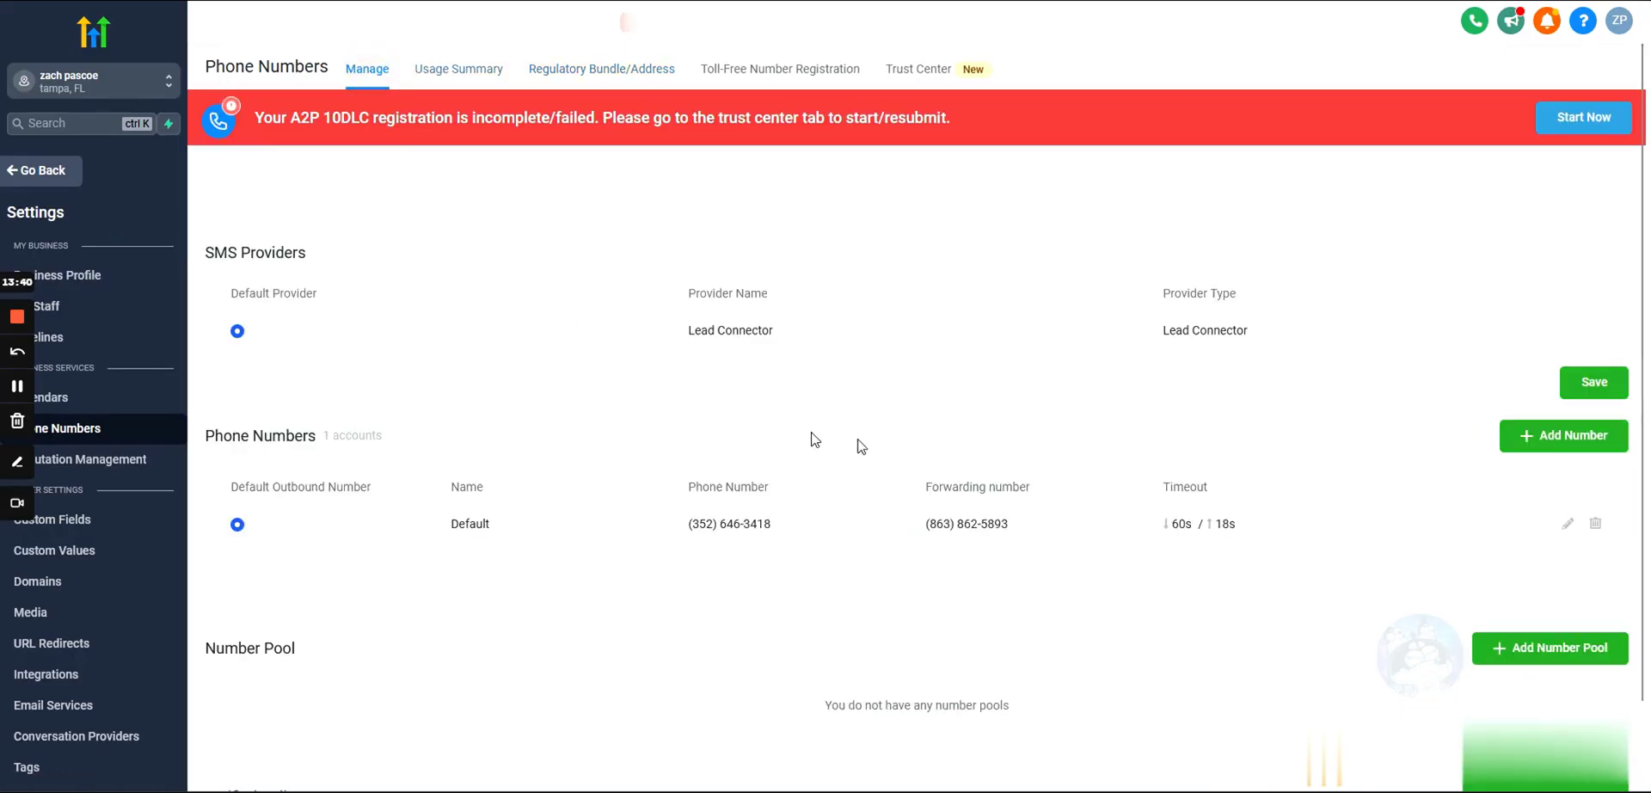